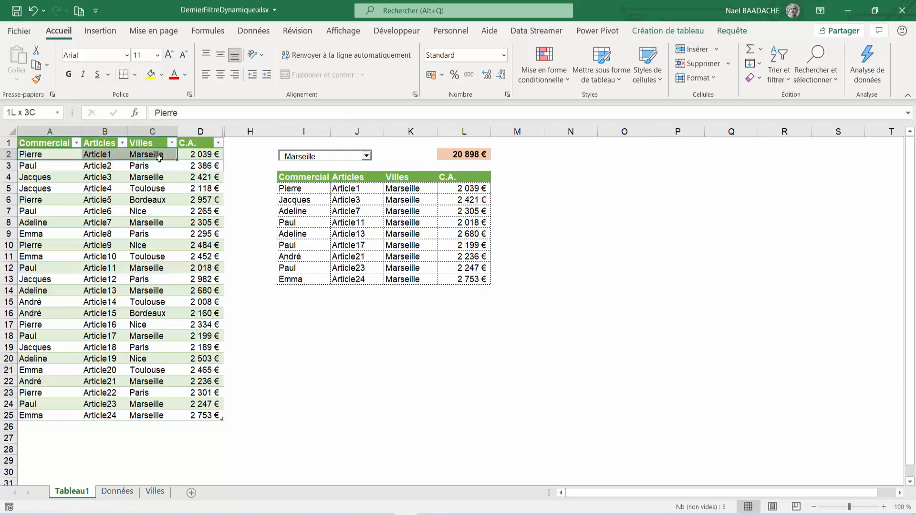
Review the main table on the Tableau1 sheet and its source table on the Données sheet
{"action": "left_click", "coordinate": [106, 235]}
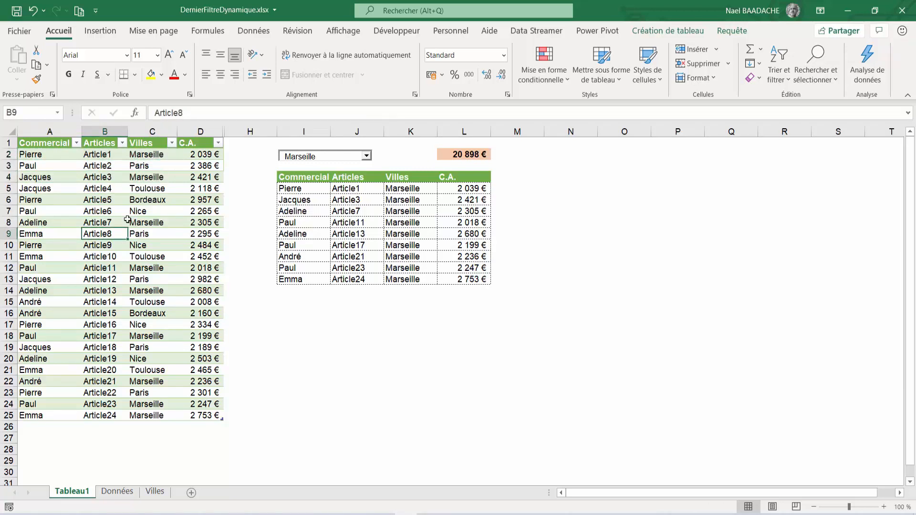
{"action": "left_click", "coordinate": [103, 199]}
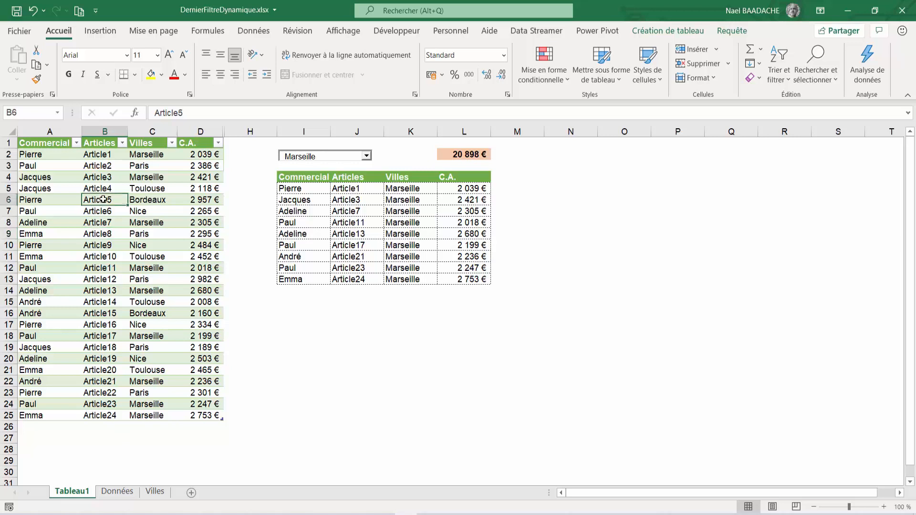
{"action": "left_click", "coordinate": [118, 491]}
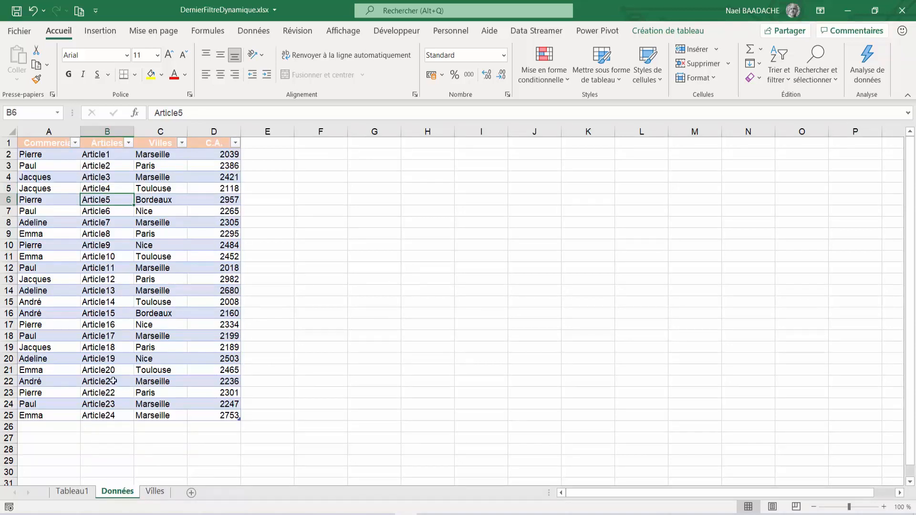
{"action": "left_click_drag", "start_coordinate": [76, 179], "coordinate": [145, 177]}
{"action": "left_click", "coordinate": [125, 204]}
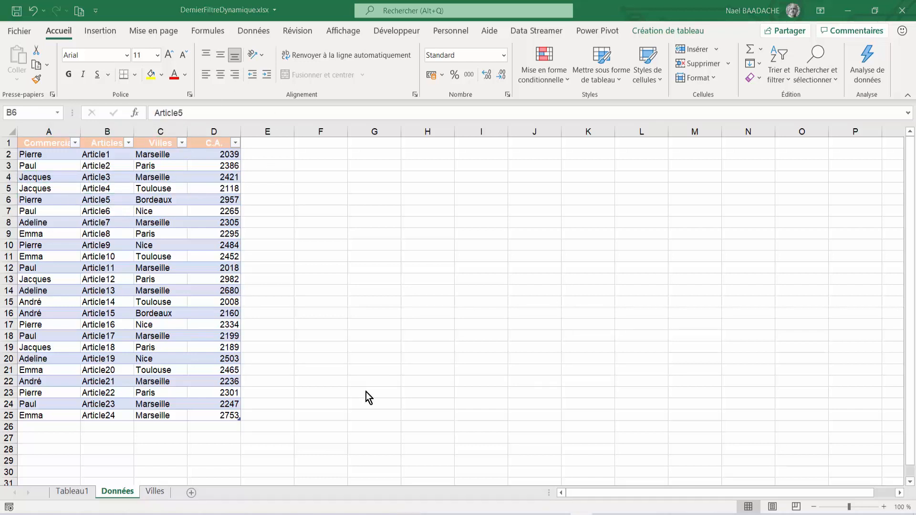
Filter the results table on the Tableau1 sheet by the city Toulouse
{"action": "left_click", "coordinate": [80, 495]}
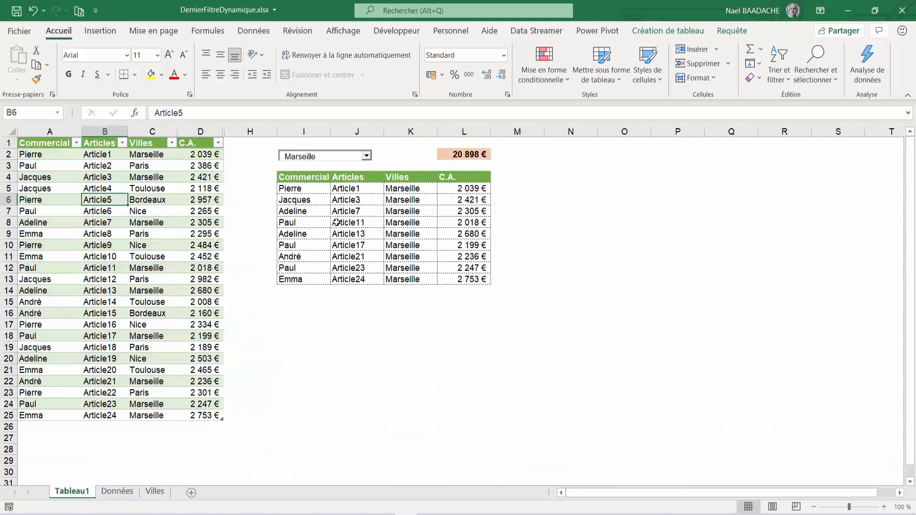
{"action": "left_click", "coordinate": [366, 157]}
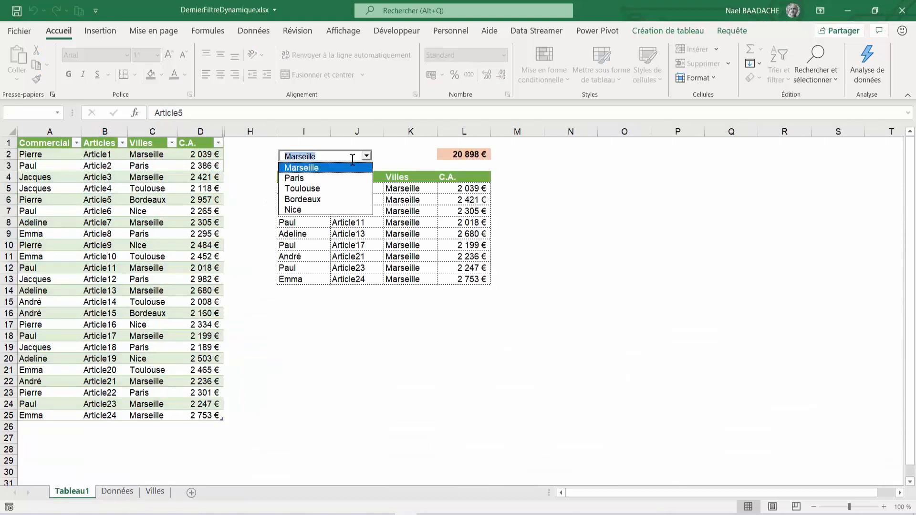
{"action": "left_click", "coordinate": [311, 188]}
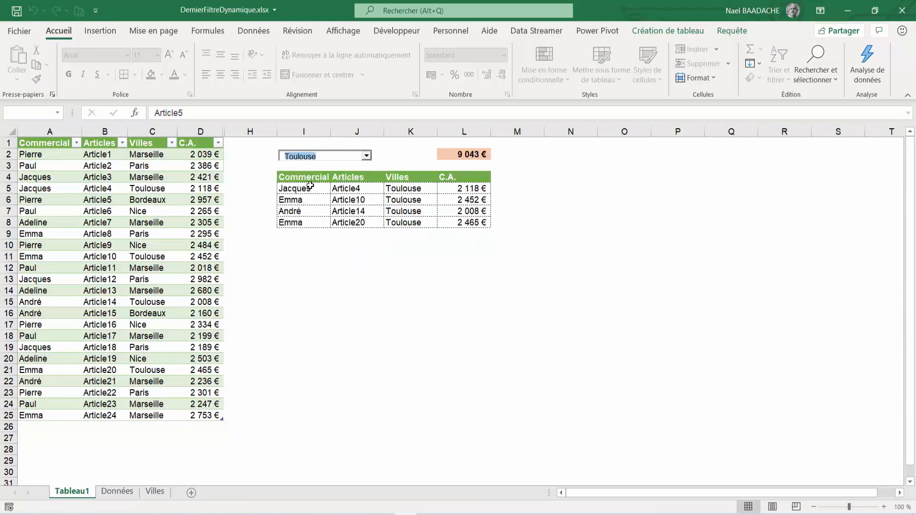
{"action": "left_click", "coordinate": [333, 301]}
{"action": "left_click", "coordinate": [309, 194]}
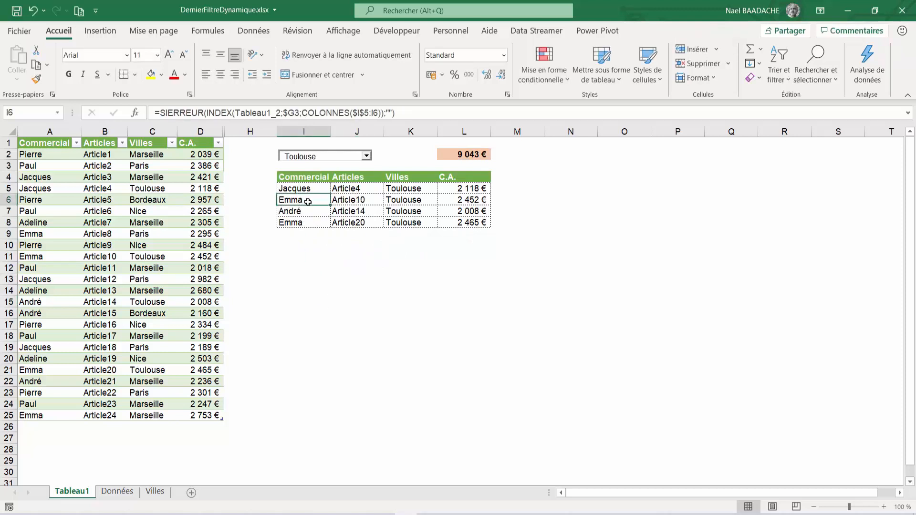
Unhide the helper columns E to G between the C.A. column and column H
{"action": "left_click", "coordinate": [206, 131]}
{"action": "left_click_drag", "start_coordinate": [206, 130], "coordinate": [234, 130]}
{"action": "right_click", "coordinate": [236, 126]}
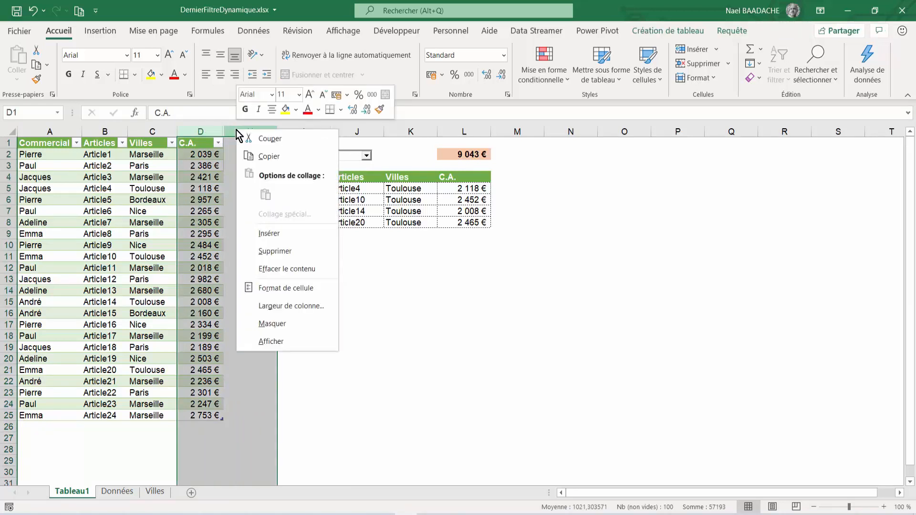
{"action": "left_click", "coordinate": [269, 342]}
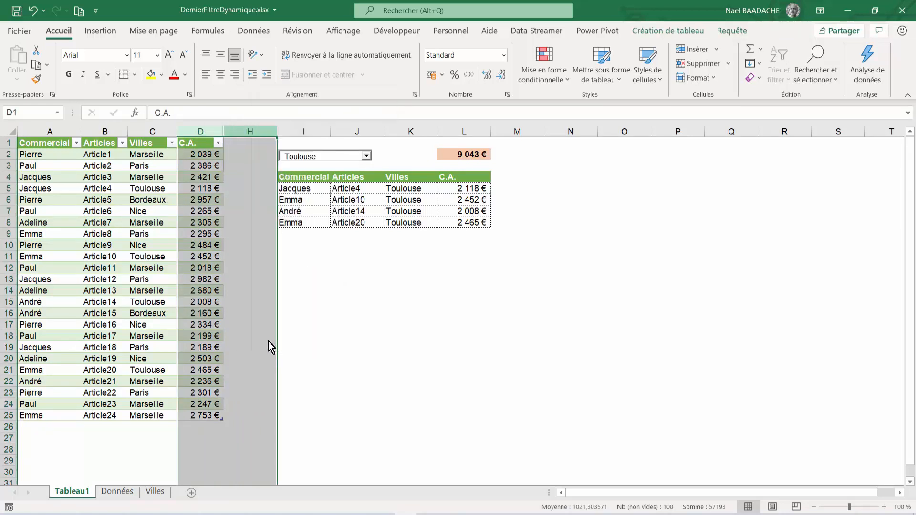
Inspect the helper formulas in the Colonne1, Colonne2 and Colonne3 columns
{"action": "left_click", "coordinate": [253, 153]}
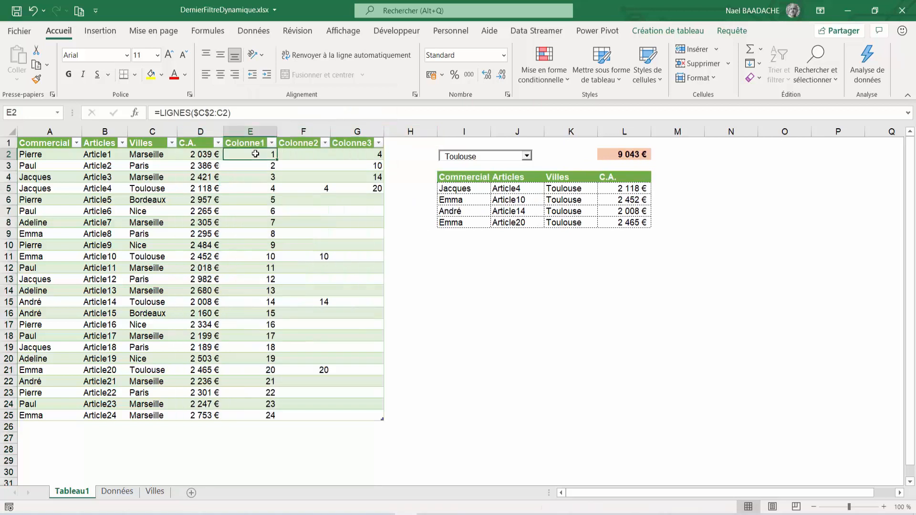
{"action": "left_click", "coordinate": [291, 155]}
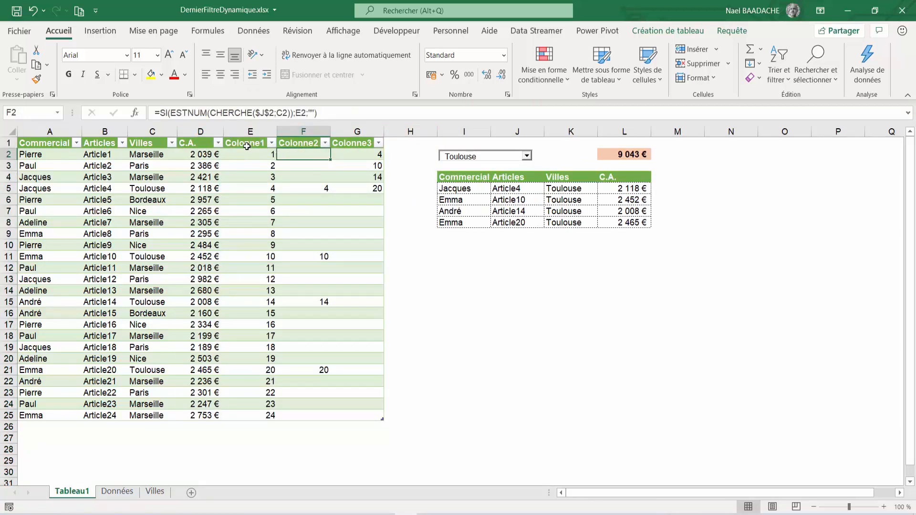
{"action": "left_click", "coordinate": [356, 153]}
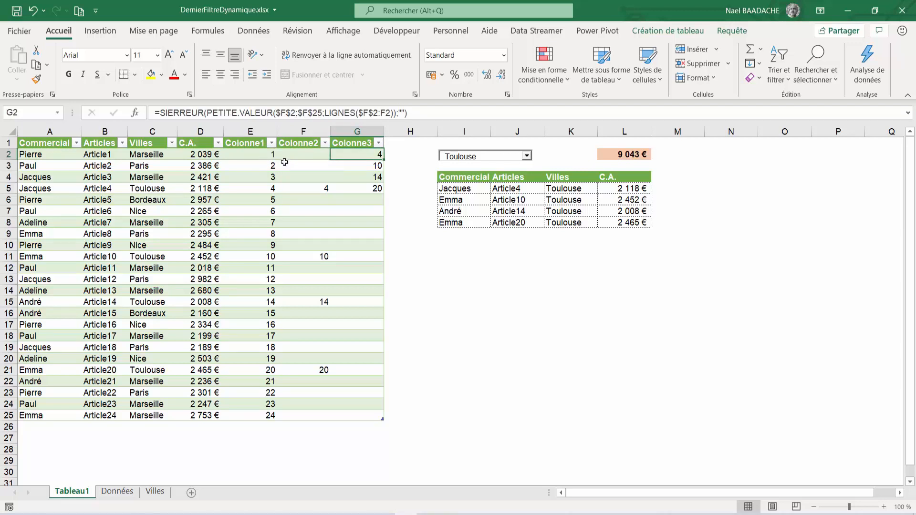
{"action": "left_click", "coordinate": [285, 214]}
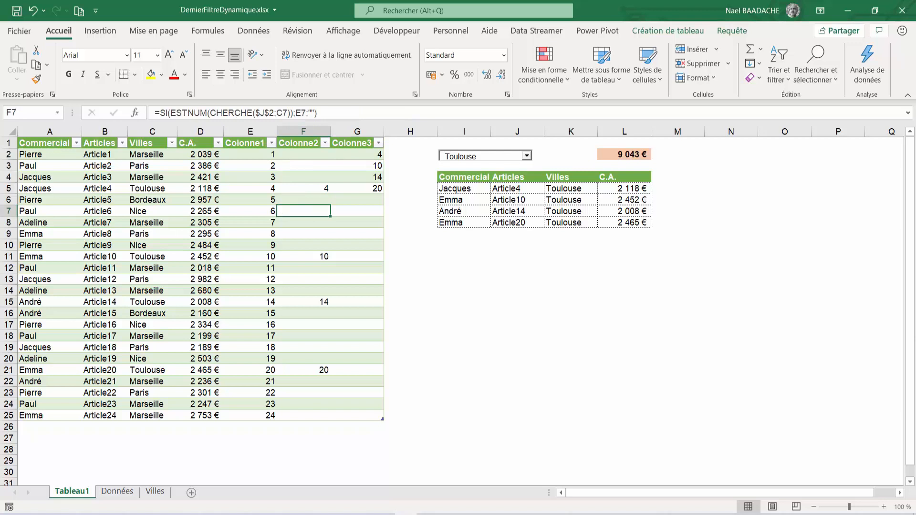
Compare the Tableau1 table with the source table on the Données sheet
{"action": "left_click", "coordinate": [109, 293]}
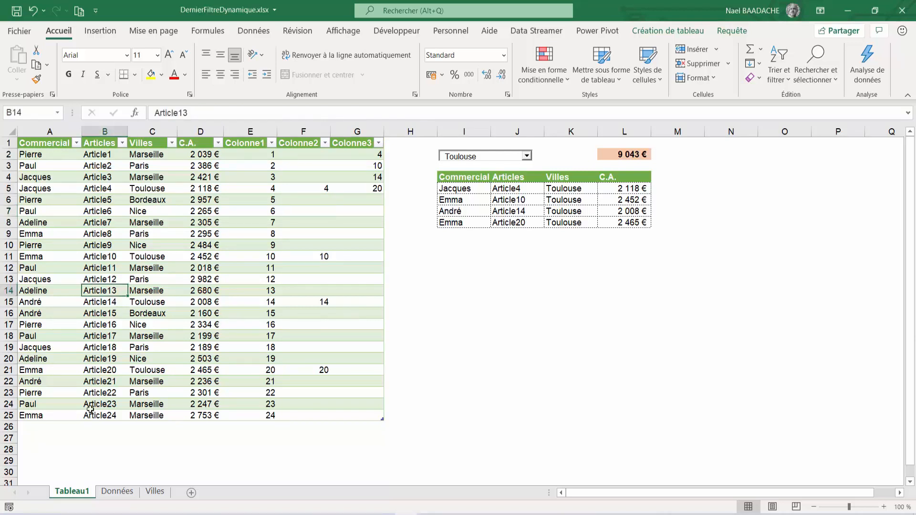
{"action": "left_click", "coordinate": [117, 492]}
{"action": "left_click", "coordinate": [57, 244]}
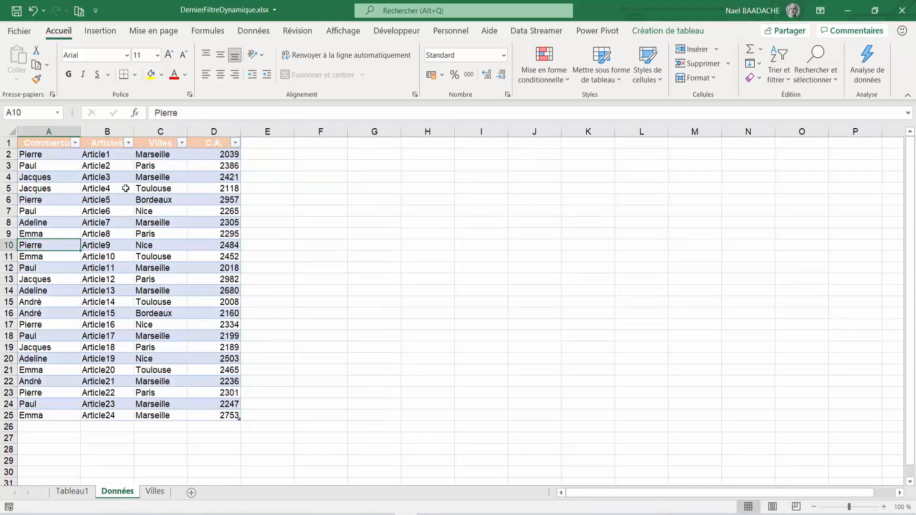
{"action": "left_click", "coordinate": [71, 492]}
{"action": "left_click", "coordinate": [100, 252]}
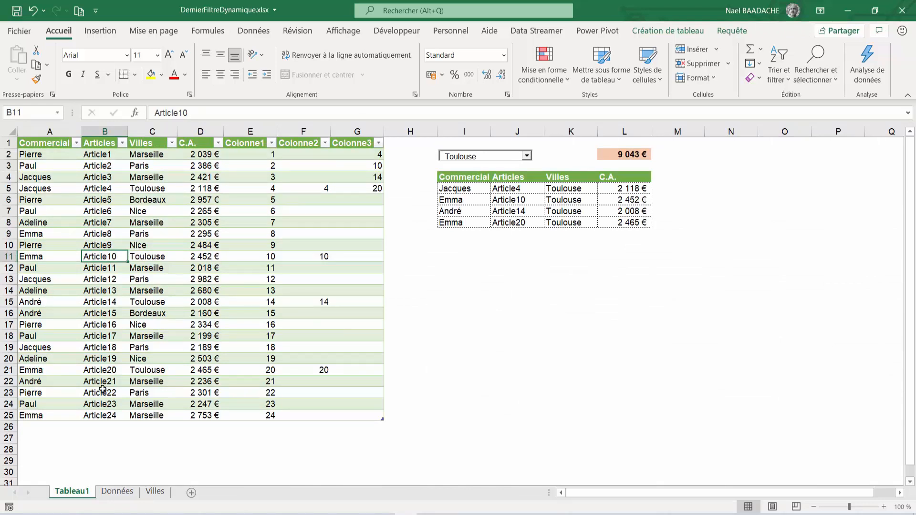
Filter the results table on the Tableau1 sheet by the city Marseille
{"action": "left_click", "coordinate": [173, 189]}
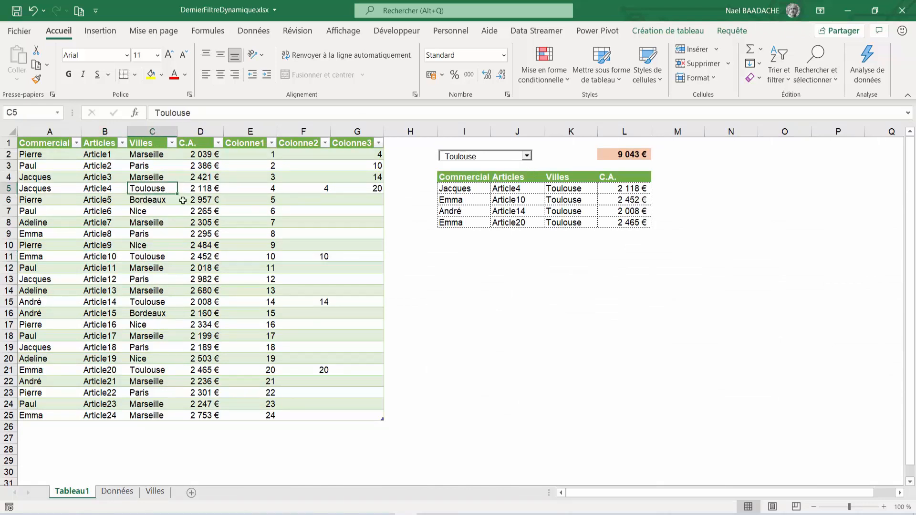
{"action": "left_click", "coordinate": [527, 156]}
{"action": "left_click", "coordinate": [481, 168]}
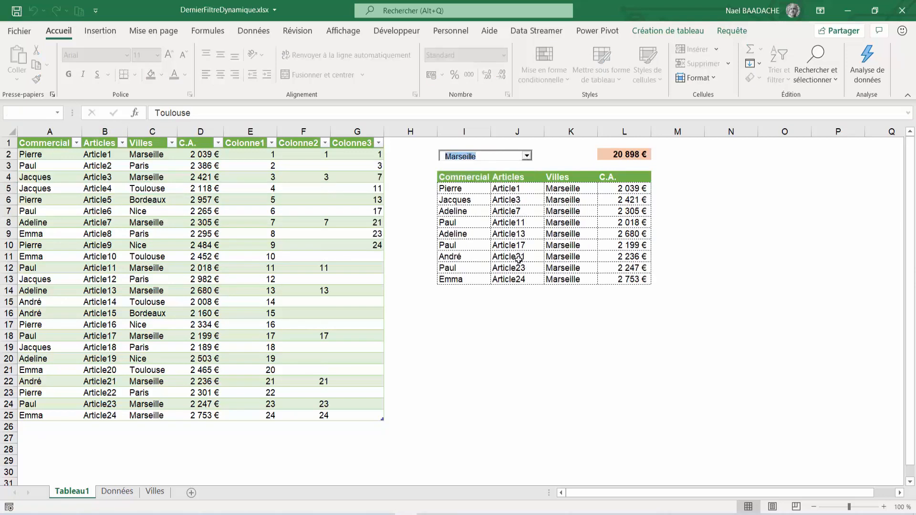
Add a row beneath the Données table with the salesperson's first name, Article25, Marseille and a C.A. of 1000
{"action": "left_click", "coordinate": [119, 492]}
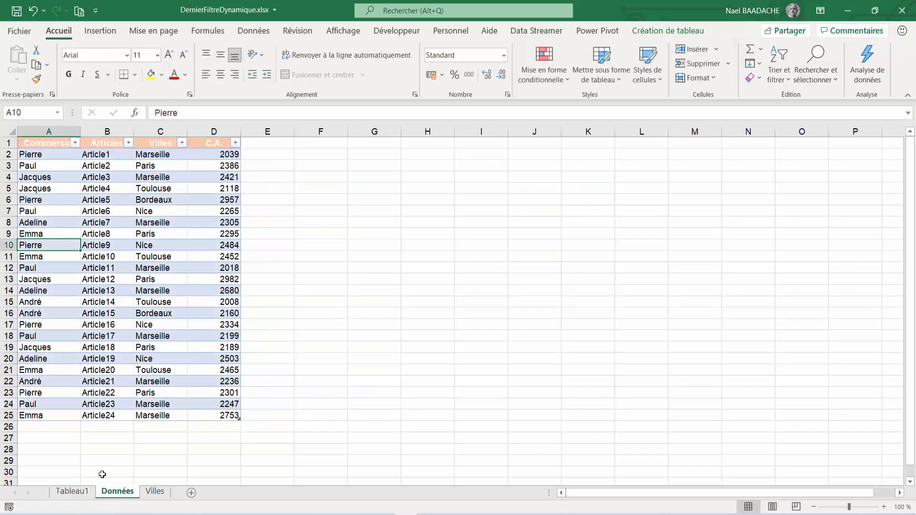
{"action": "left_click", "coordinate": [46, 427]}
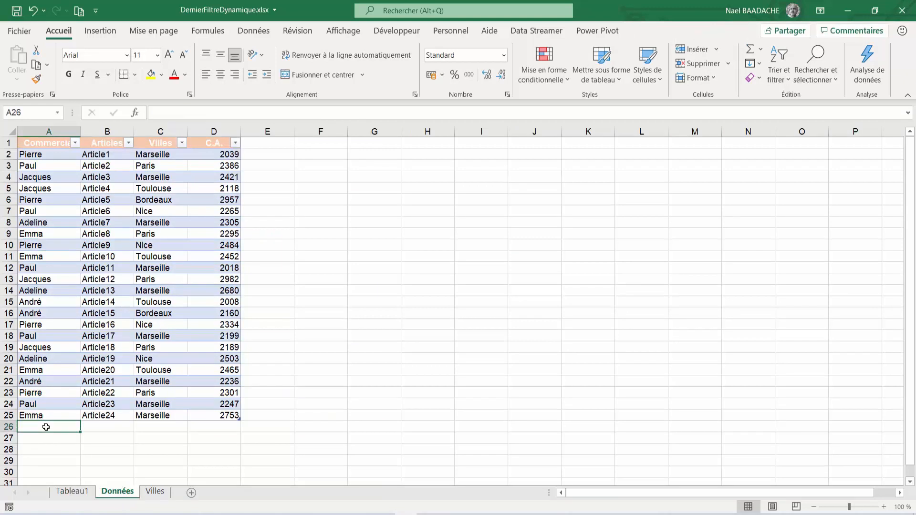
{"action": "type", "text": "Emma"}
{"action": "key", "text": "Tab"}
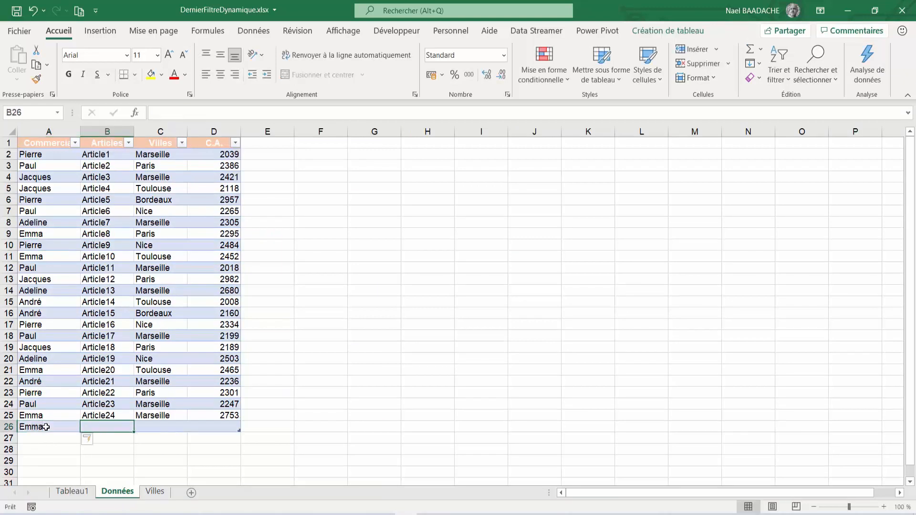
{"action": "type", "text": "Artic"}
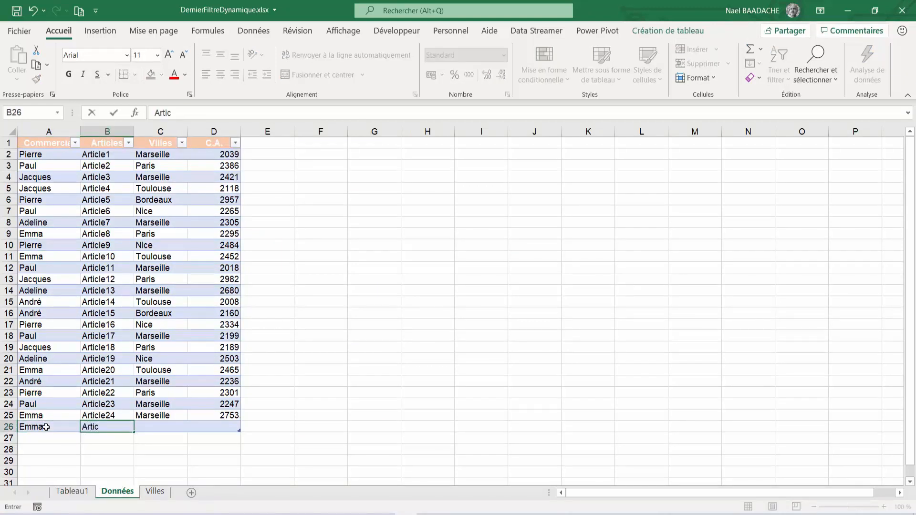
{"action": "type", "text": "le25"}
{"action": "key", "text": "Tab"}
{"action": "type", "text": "Marseille"}
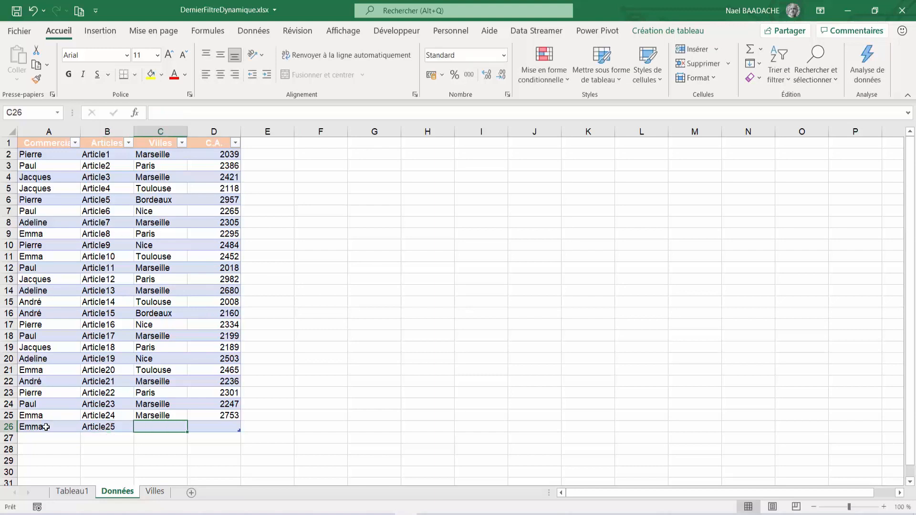
{"action": "key", "text": "Tab"}
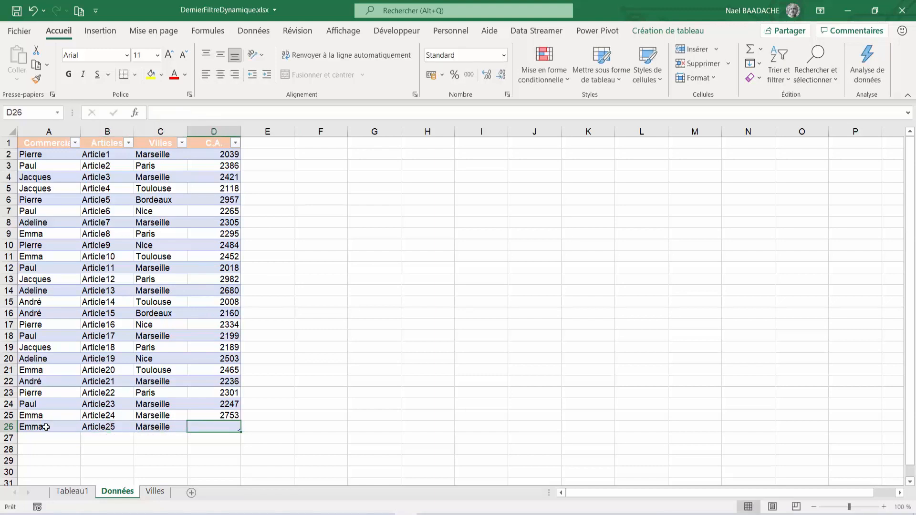
{"action": "type", "text": "1000"}
{"action": "key", "text": "Return"}
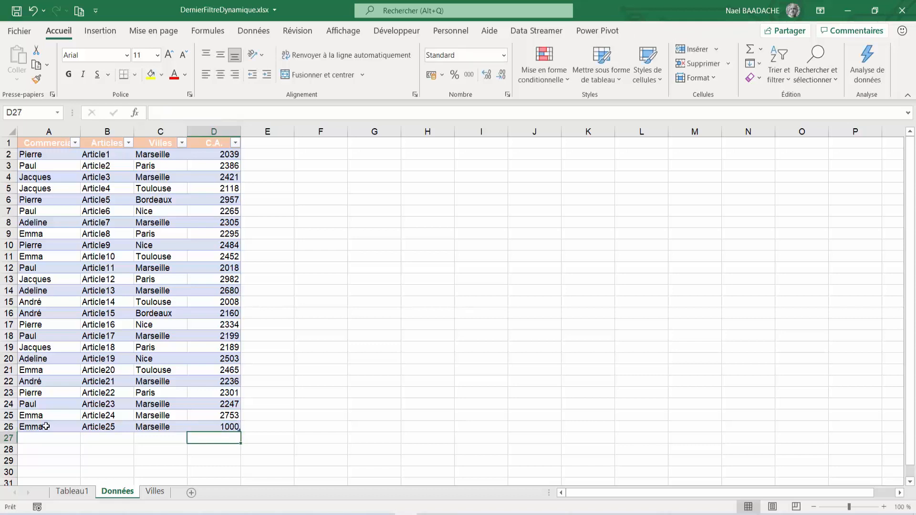
Refresh the query table on the Tableau1 sheet to load the added source row
{"action": "left_click", "coordinate": [73, 493]}
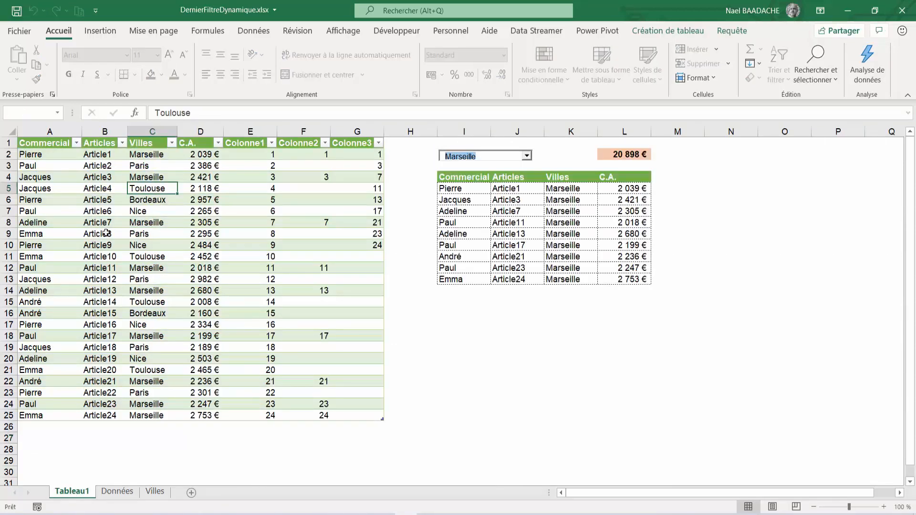
{"action": "left_click", "coordinate": [116, 493]}
{"action": "left_click", "coordinate": [91, 493]}
{"action": "right_click", "coordinate": [110, 199]}
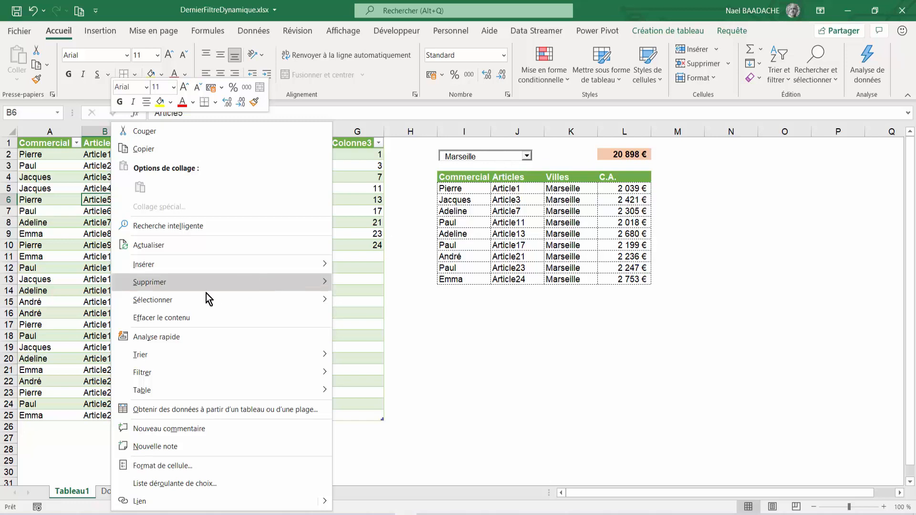
{"action": "left_click", "coordinate": [146, 245]}
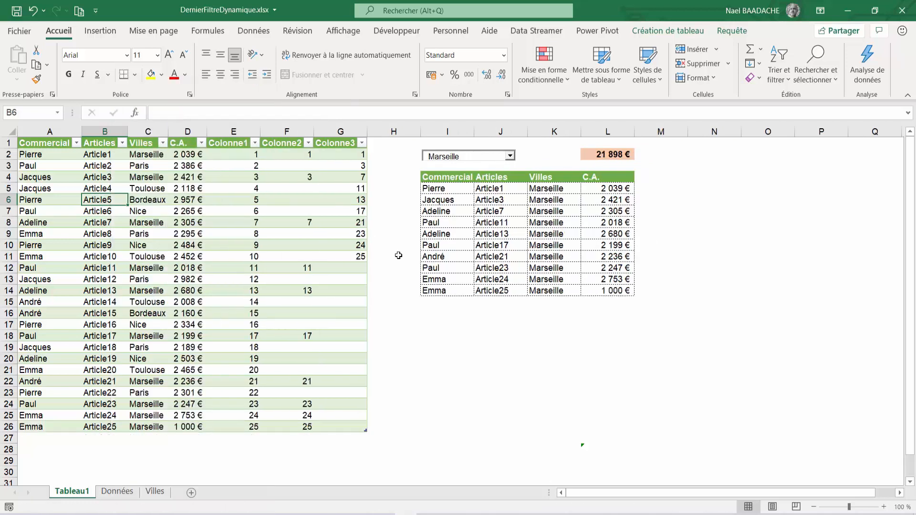
Check the Article25 row in both Tableau1 tables and the formula of the total in L2
{"action": "left_click", "coordinate": [492, 292]}
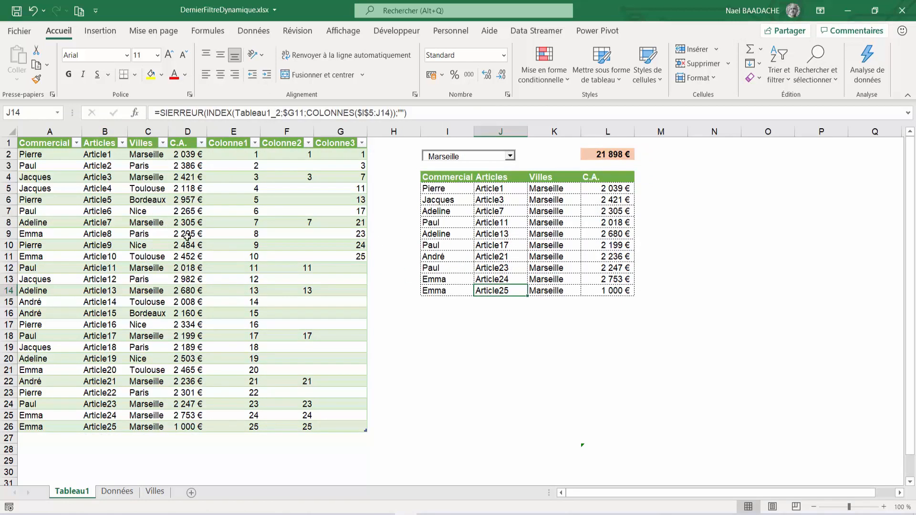
{"action": "left_click_drag", "start_coordinate": [87, 210], "coordinate": [207, 217]}
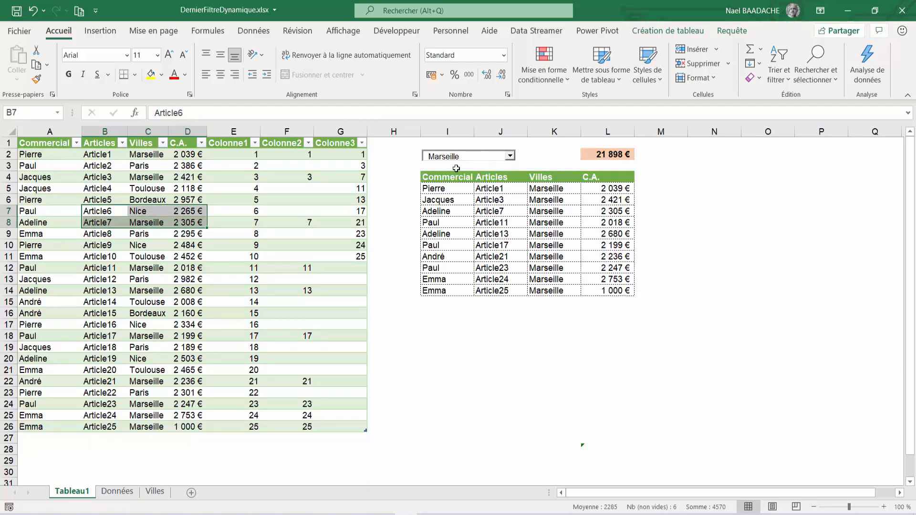
{"action": "left_click", "coordinate": [479, 210]}
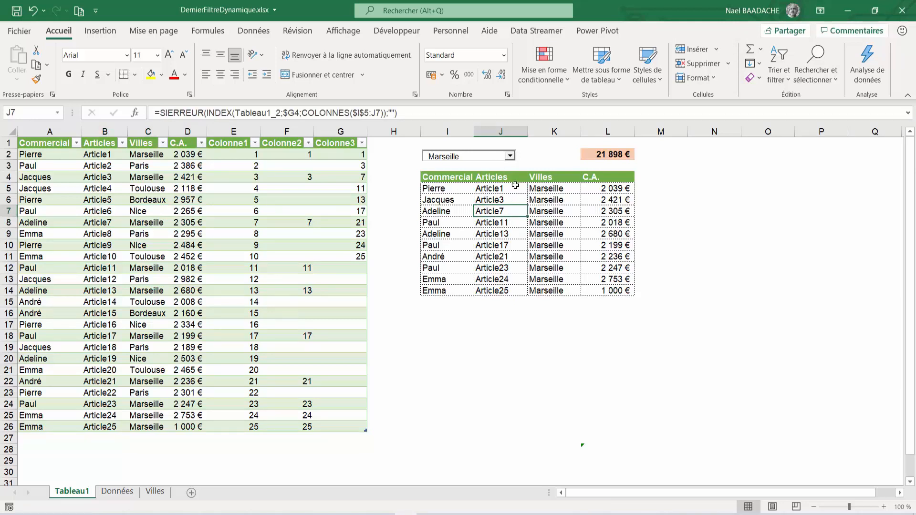
{"action": "left_click", "coordinate": [608, 154]}
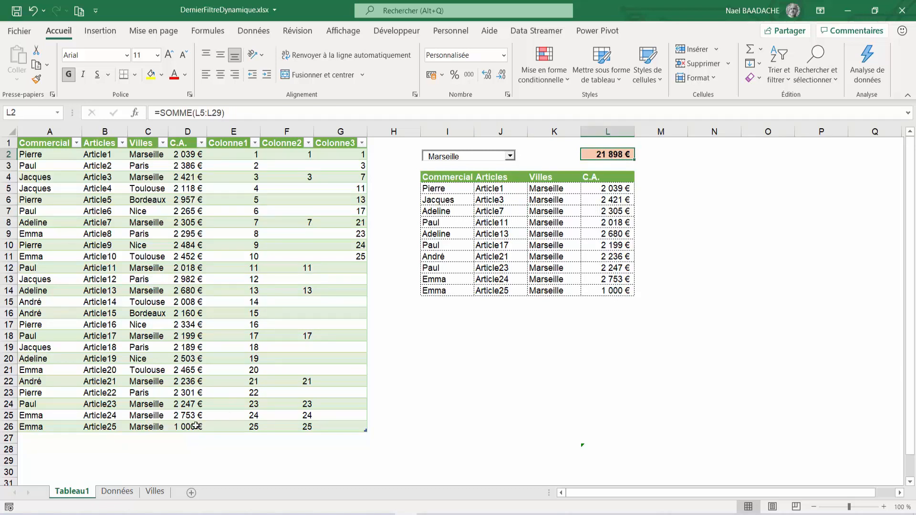
{"action": "left_click", "coordinate": [107, 428]}
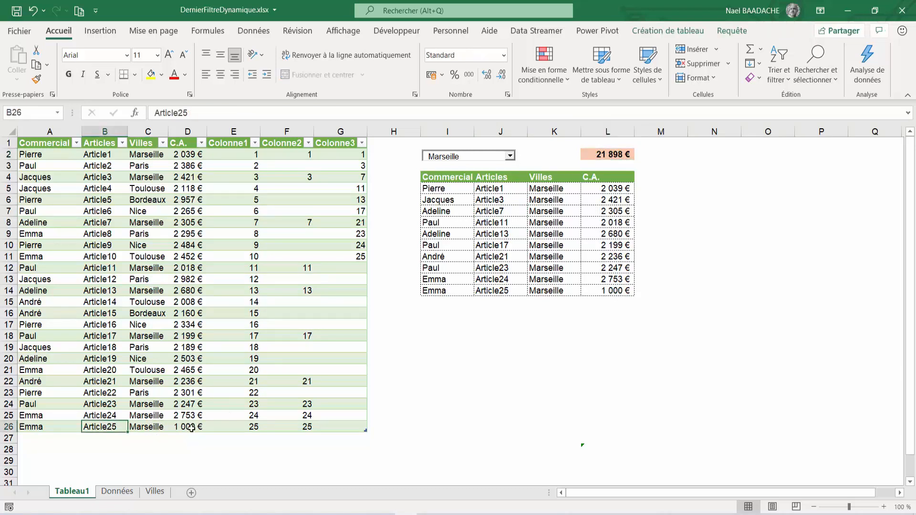
{"action": "left_click", "coordinate": [50, 428]}
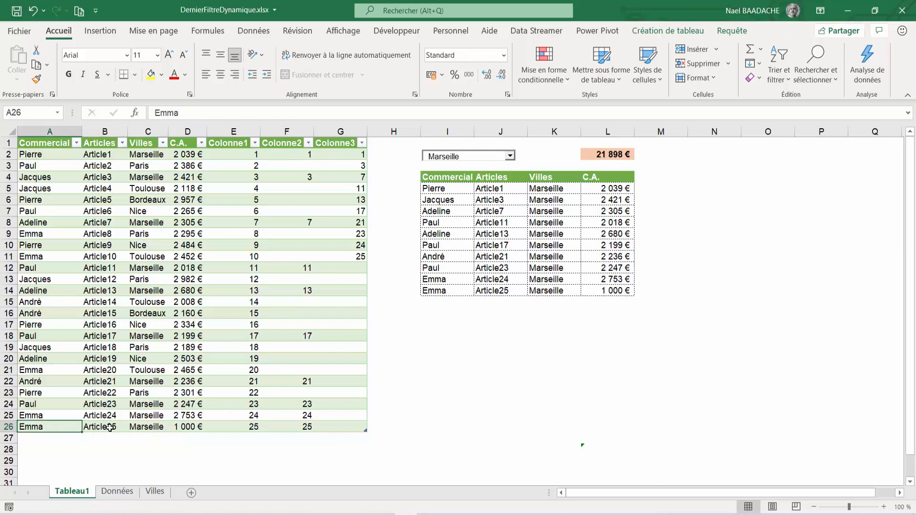
Check the C.A. of the Article25 row and inspect the formulas in the filtered results table on the Tableau1 sheet
{"action": "left_click", "coordinate": [194, 425]}
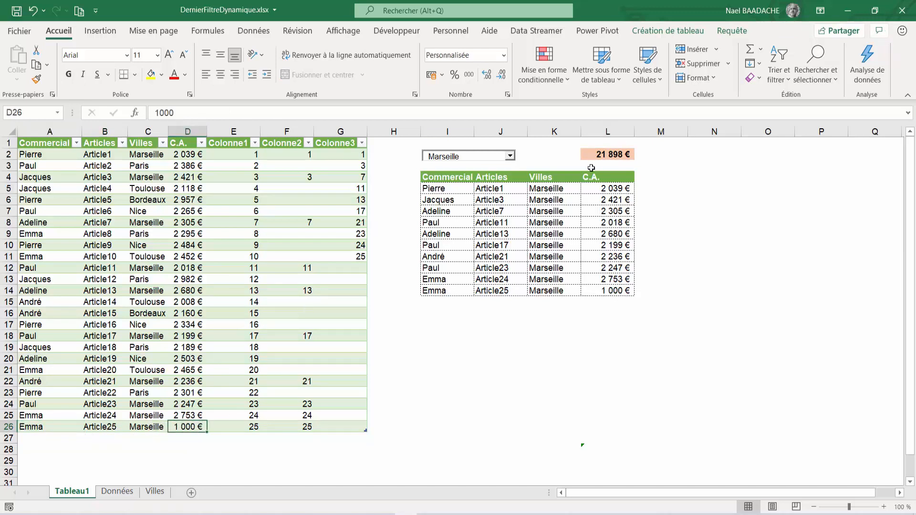
{"action": "left_click", "coordinate": [531, 214]}
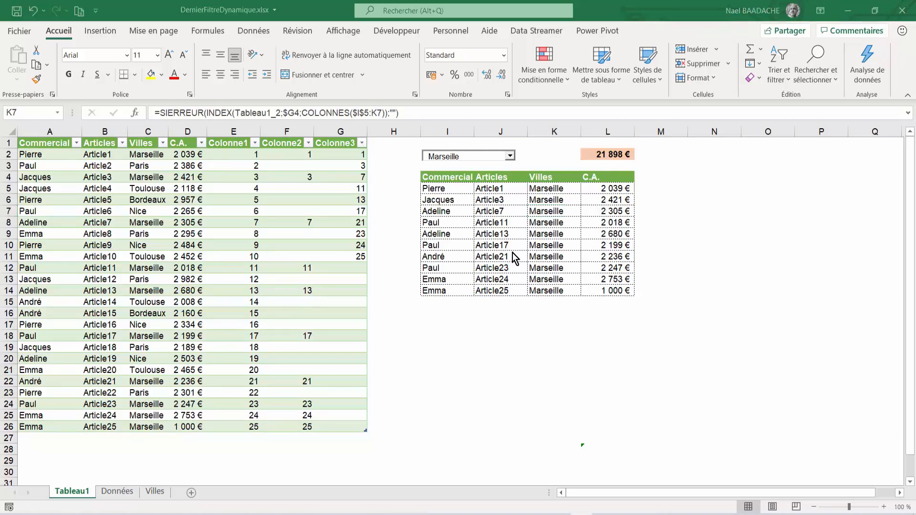
{"action": "left_click", "coordinate": [466, 223]}
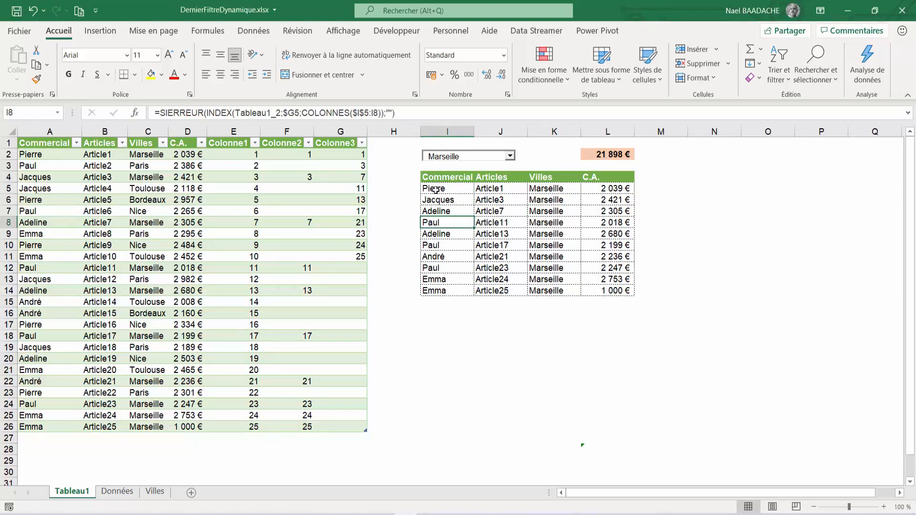
{"action": "mouse_move", "coordinate": [436, 189]}
{"action": "left_mouse_down"}
{"action": "mouse_move", "coordinate": [444, 286]}
{"action": "mouse_move", "coordinate": [620, 292]}
{"action": "left_mouse_up"}
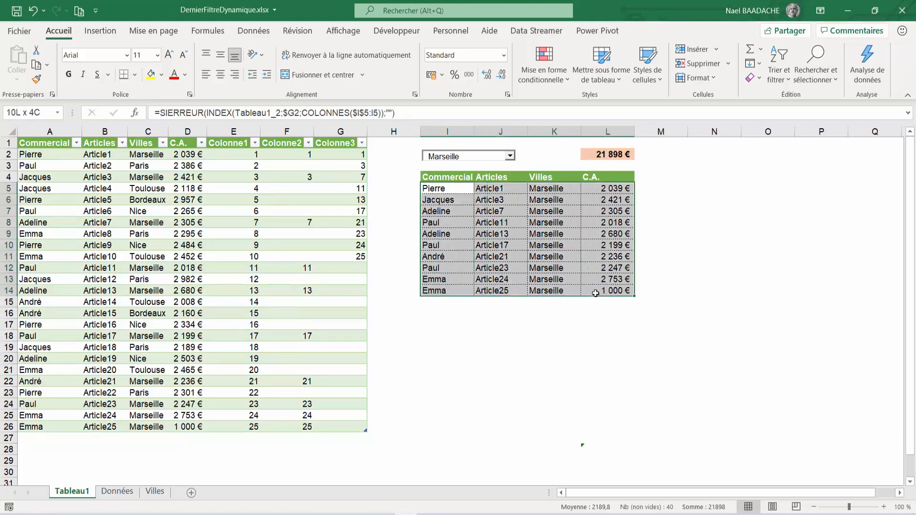
{"action": "left_click", "coordinate": [499, 226]}
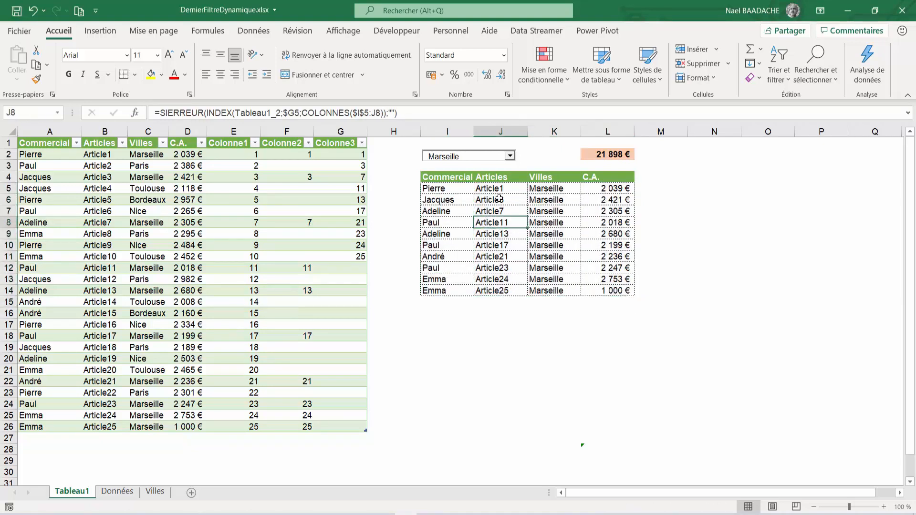
Filter the results table on the Tableau1 sheet by the city Paris
{"action": "left_click", "coordinate": [510, 157]}
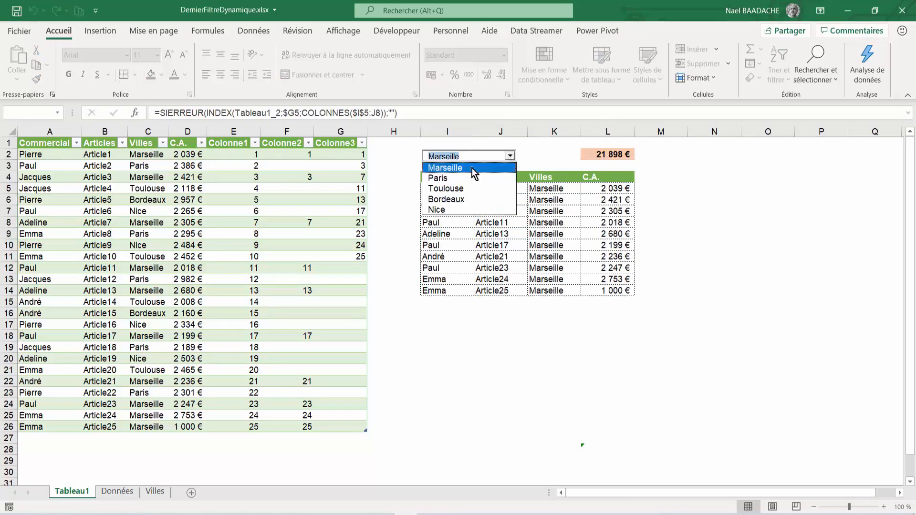
{"action": "left_click", "coordinate": [444, 177]}
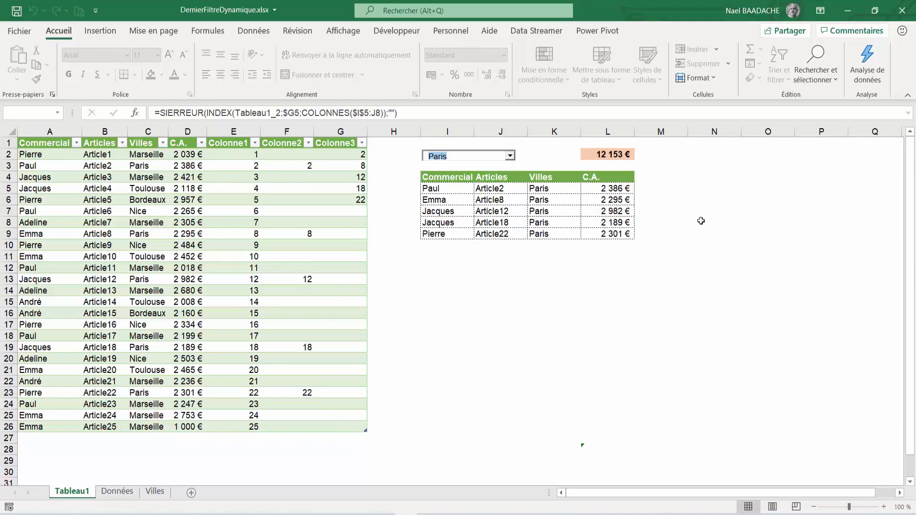
{"action": "left_click", "coordinate": [486, 261]}
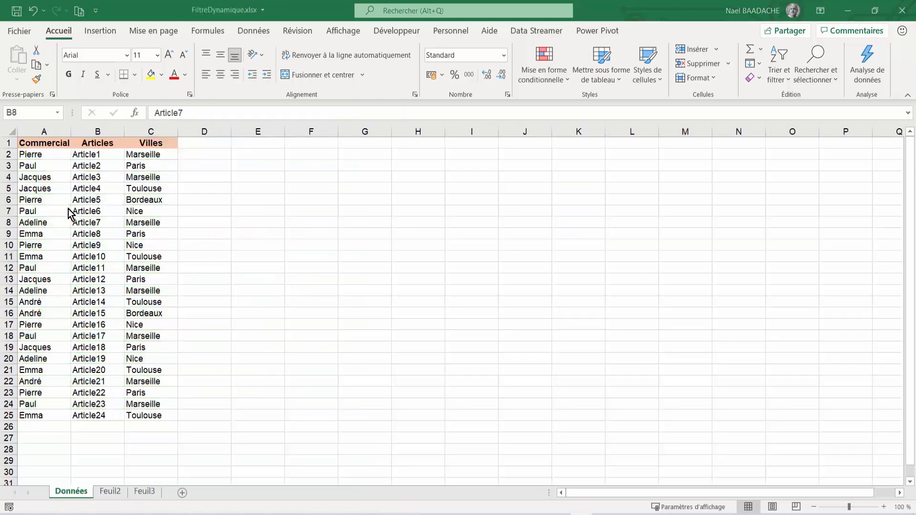
Review the Commercial, Articles and Villes columns on the Données sheet of FiltreDynamique.xlsx
{"action": "left_click", "coordinate": [86, 222]}
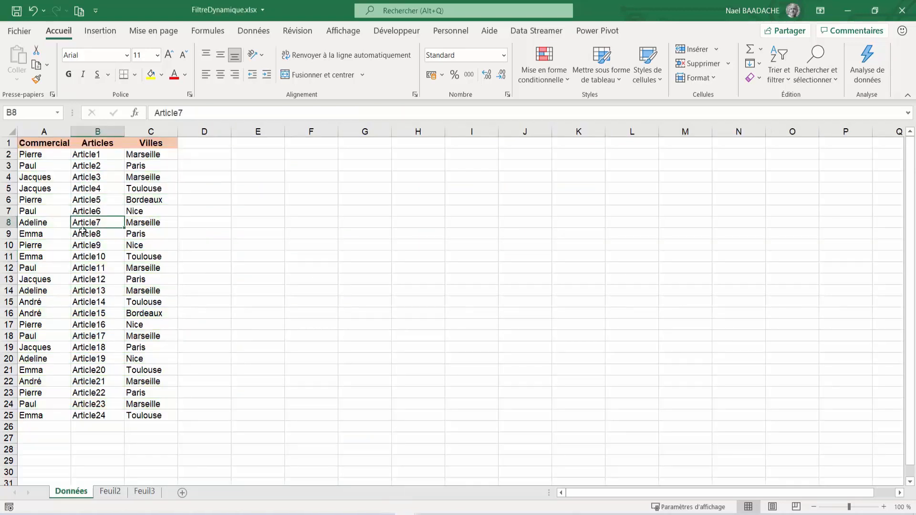
{"action": "left_click", "coordinate": [79, 195]}
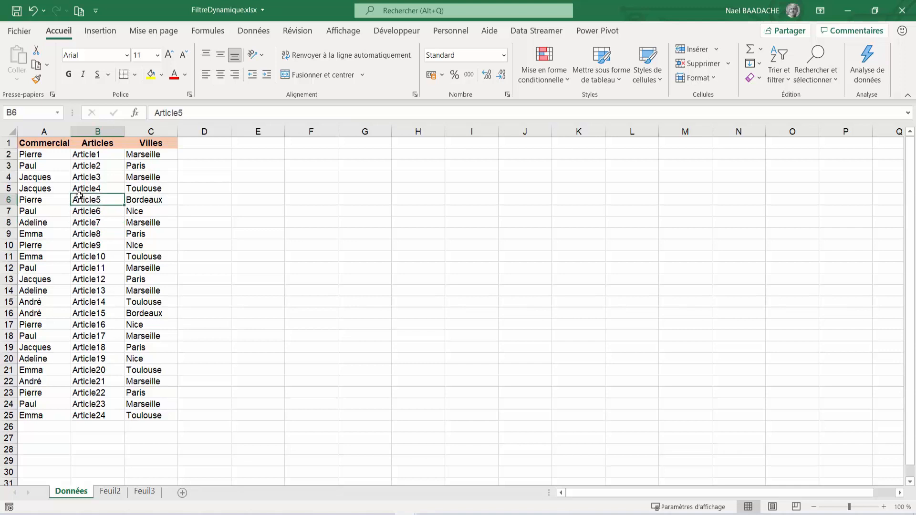
{"action": "left_click", "coordinate": [44, 144]}
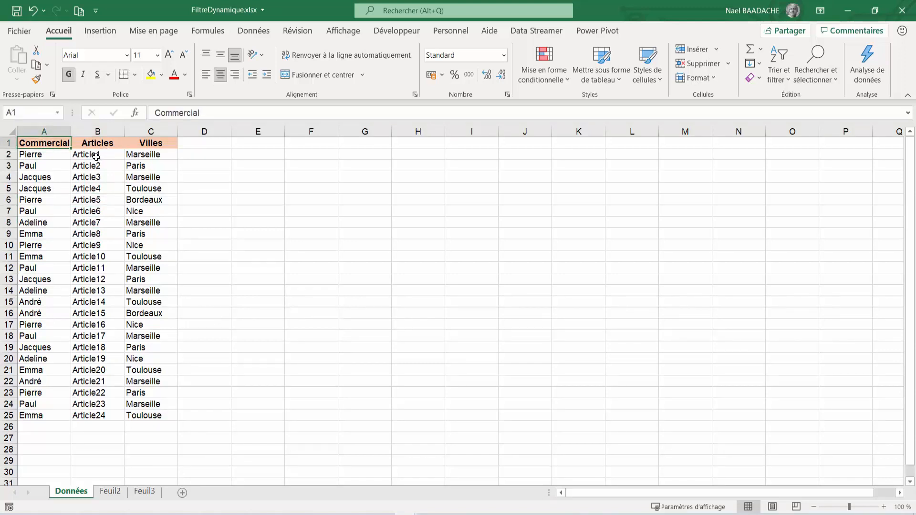
{"action": "left_click_drag", "start_coordinate": [96, 157], "coordinate": [96, 179]}
{"action": "left_click", "coordinate": [148, 156]}
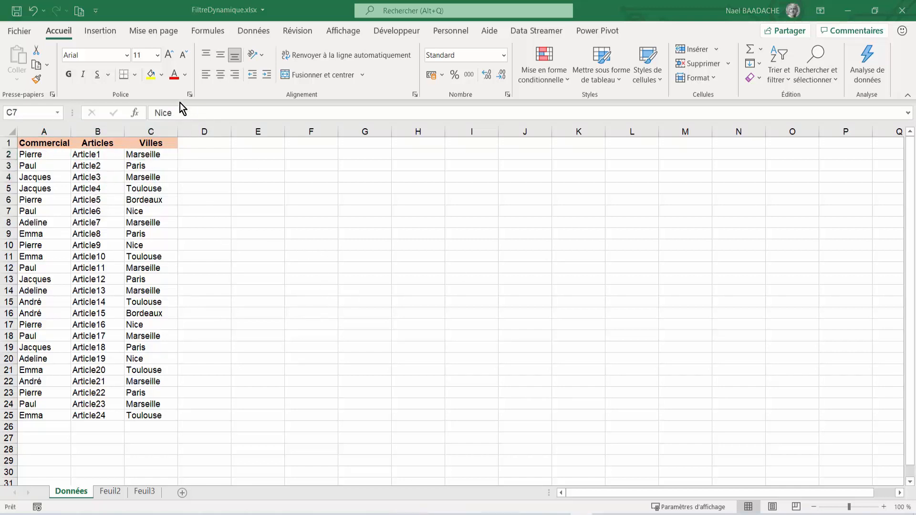
Add the column header C.A. in cell D1, beside Villes
{"action": "left_click", "coordinate": [208, 139]}
{"action": "key", "text": "F2"}
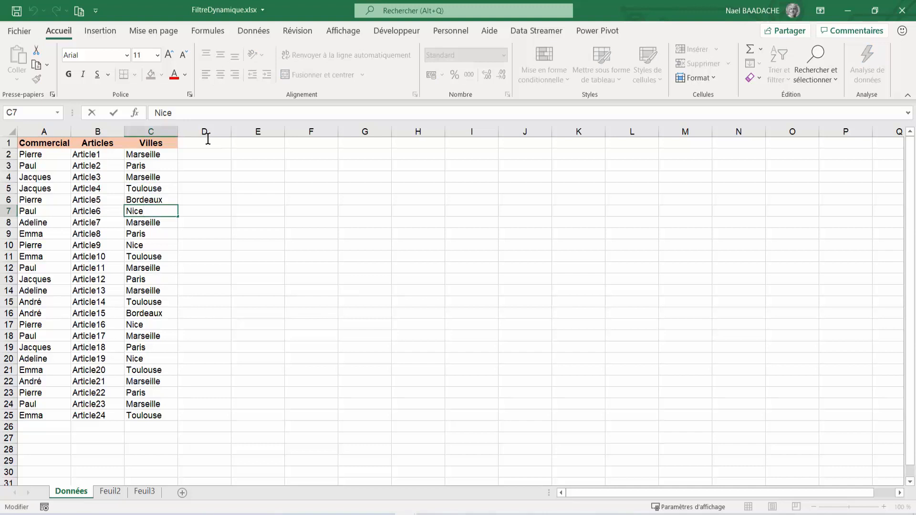
{"action": "left_click", "coordinate": [208, 145]}
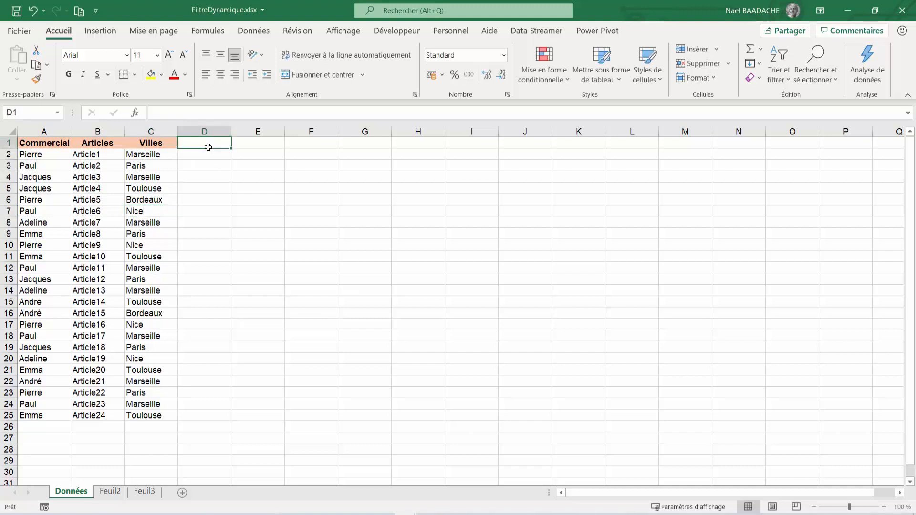
{"action": "type", "text": "C.A."}
{"action": "key", "text": "Return"}
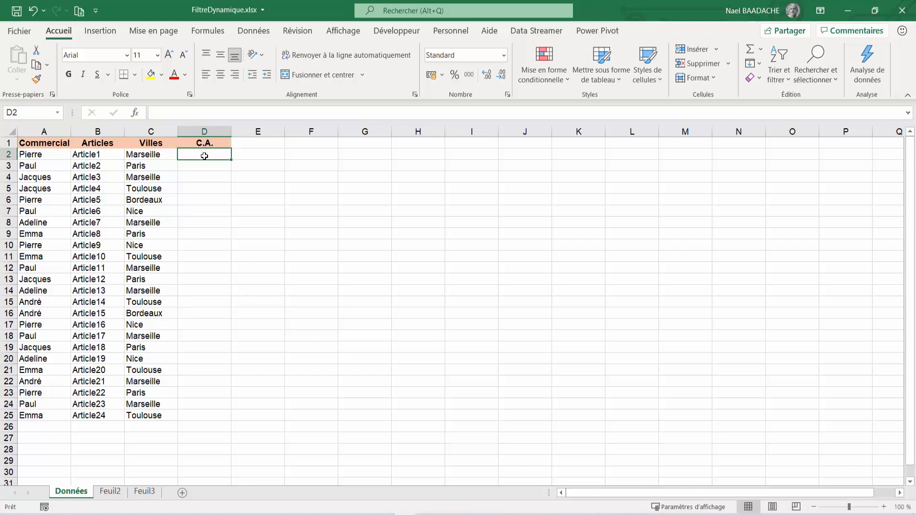
Fill D2:D25 with random amounts using the formula =ALEA.ENTRE.BORNES(2000;3500)
{"action": "left_click_drag", "start_coordinate": [204, 156], "coordinate": [190, 418]}
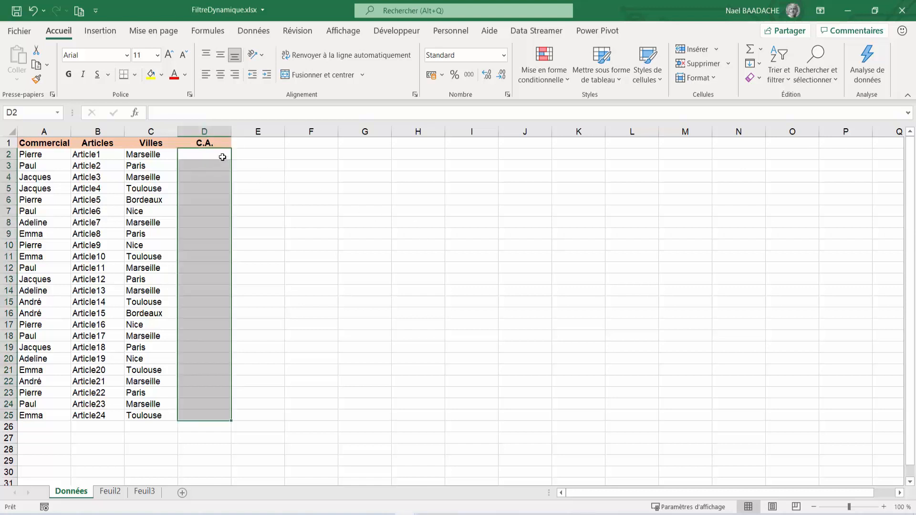
{"action": "type", "text": "=ale"}
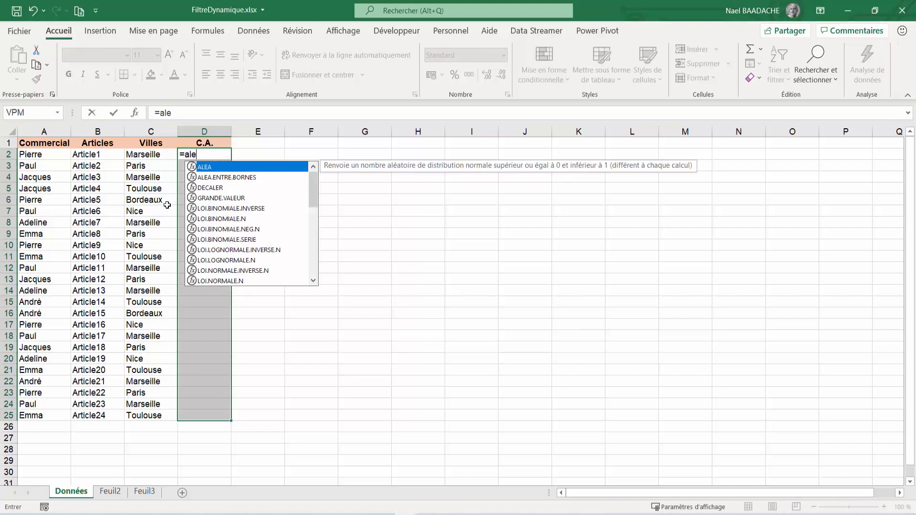
{"action": "double_click", "coordinate": [222, 177]}
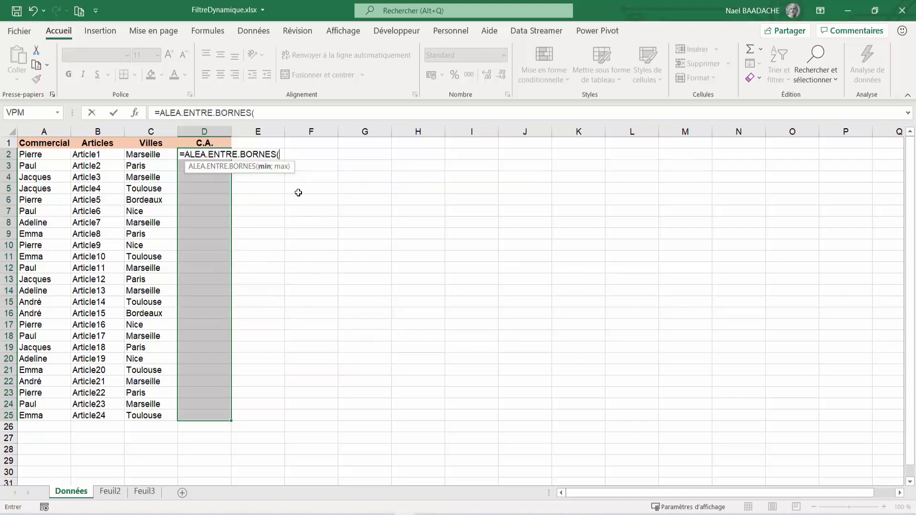
{"action": "type", "text": "2000;3500"}
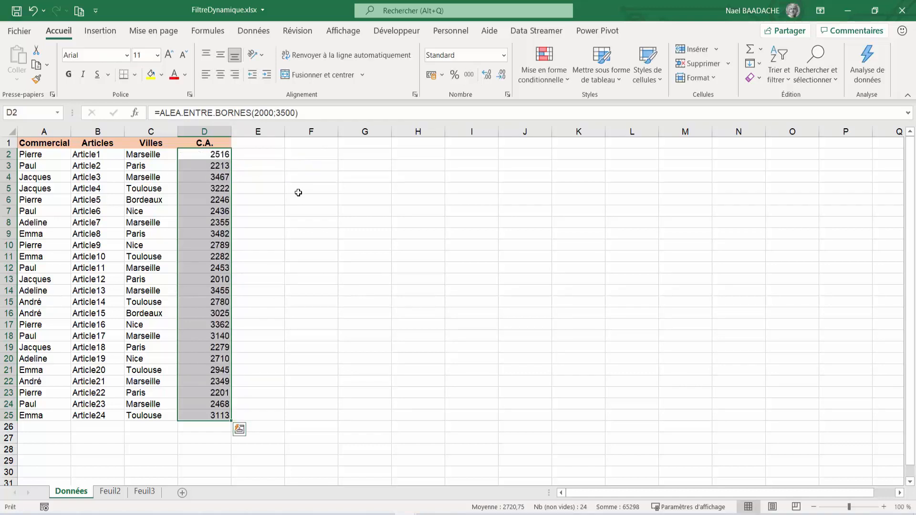
Replace the random-number formulas in D2:D25 with their static values and check the cells of the C.A. column
{"action": "left_click", "coordinate": [14, 79]}
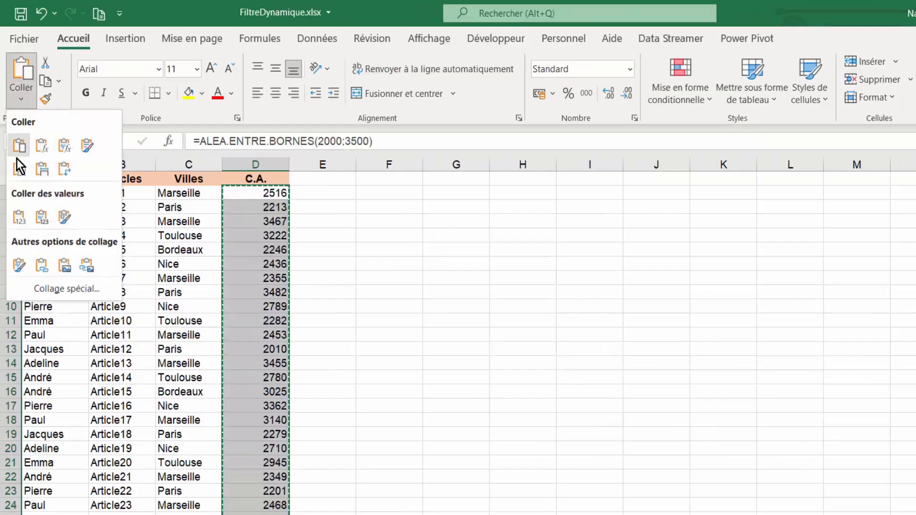
{"action": "left_click", "coordinate": [13, 171]}
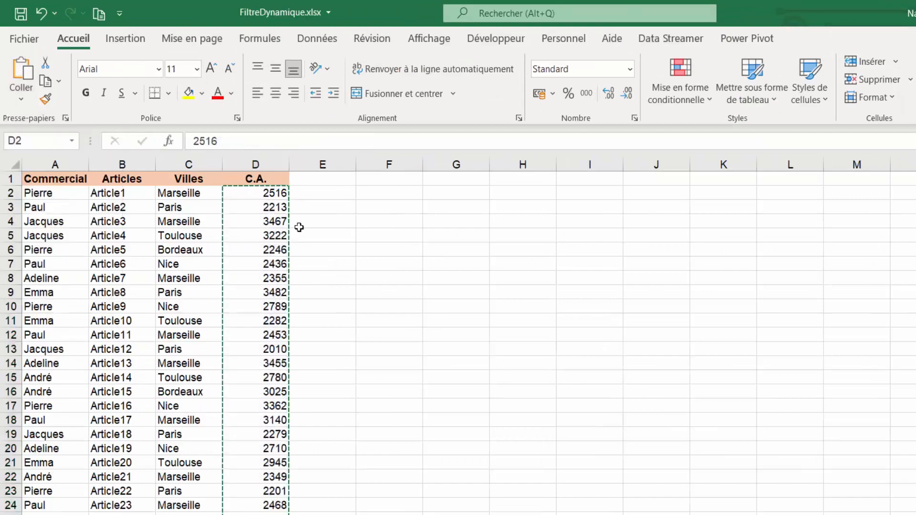
{"action": "left_click", "coordinate": [240, 231]}
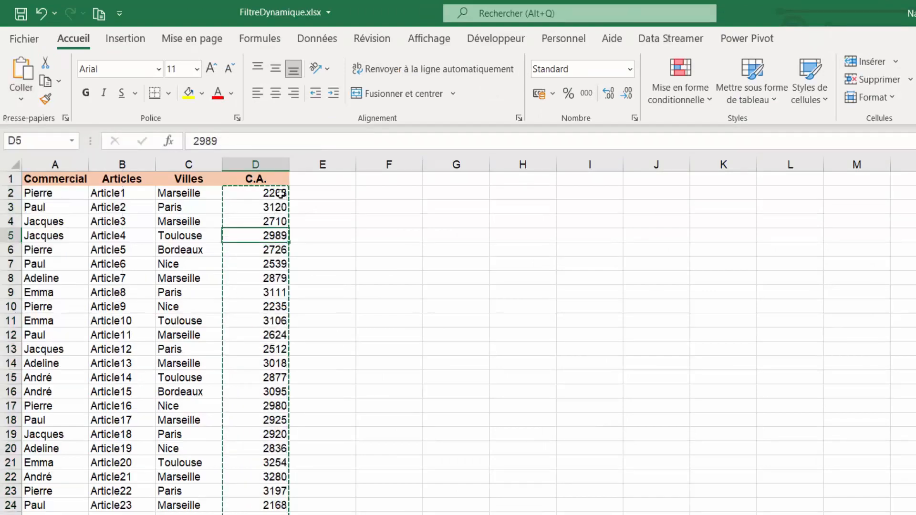
{"action": "left_click", "coordinate": [280, 193]}
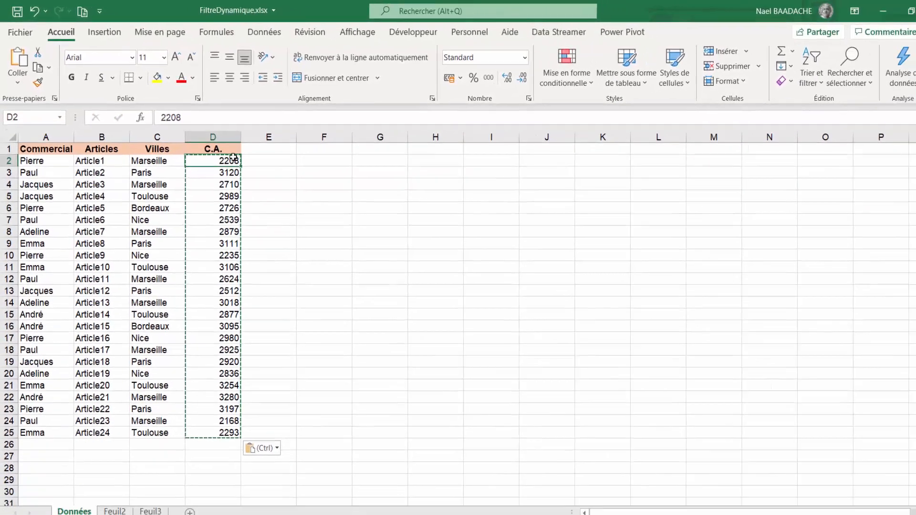
{"action": "left_click_drag", "start_coordinate": [234, 157], "coordinate": [220, 374]}
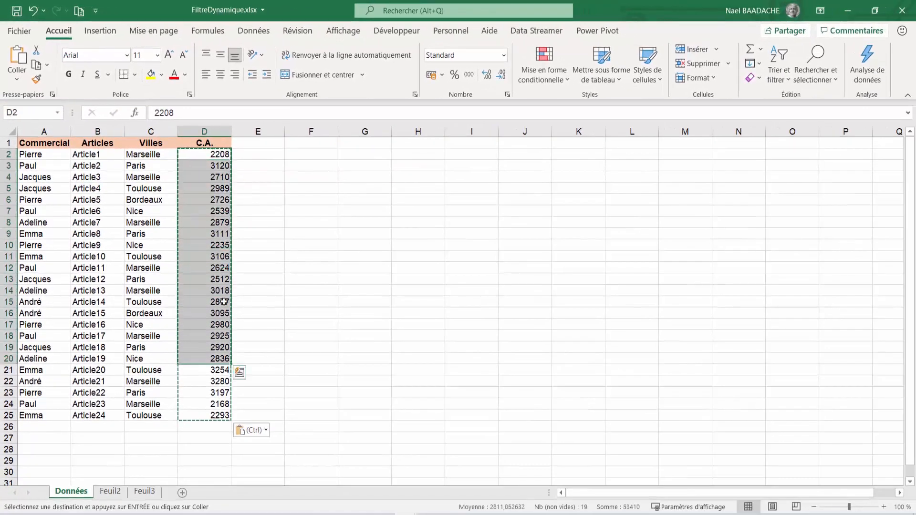
{"action": "left_click", "coordinate": [220, 256]}
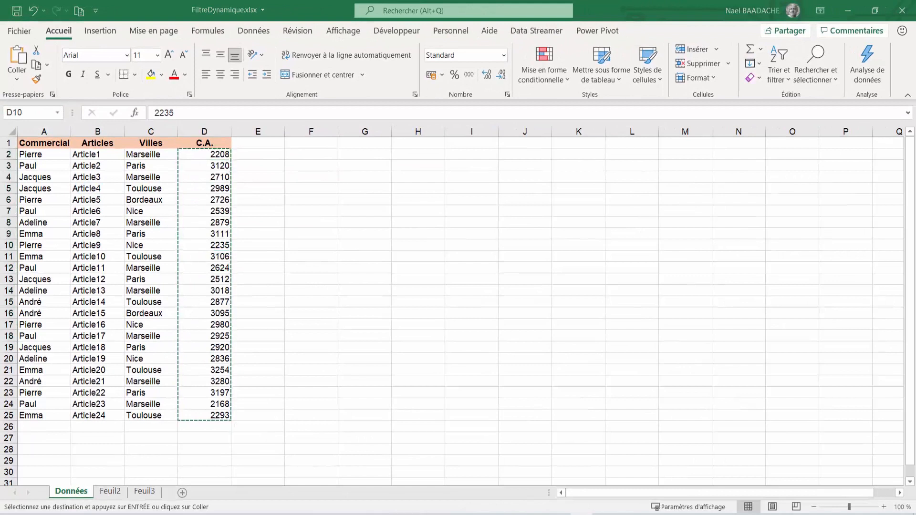
{"action": "key", "text": "Escape"}
Import the range A1:D25 with headers into Power Query as a table and load the query to a new worksheet
{"action": "left_click", "coordinate": [116, 226]}
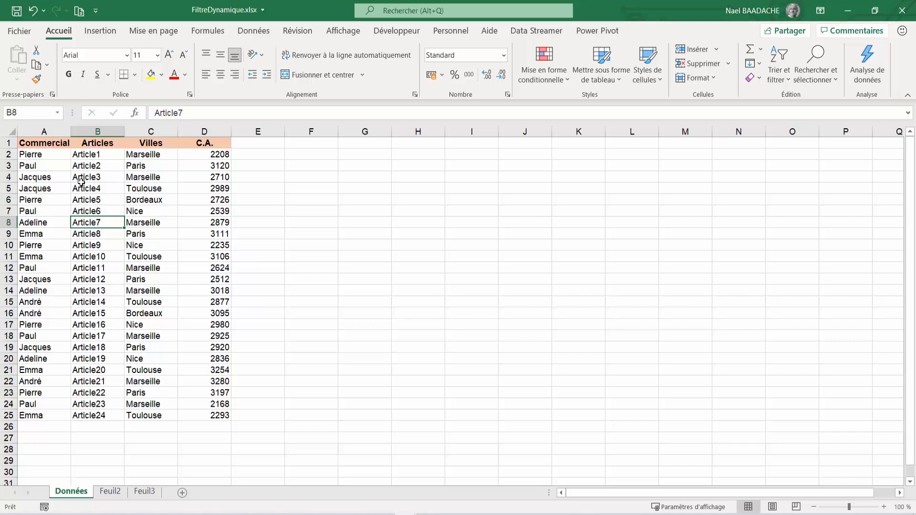
{"action": "left_click", "coordinate": [80, 177]}
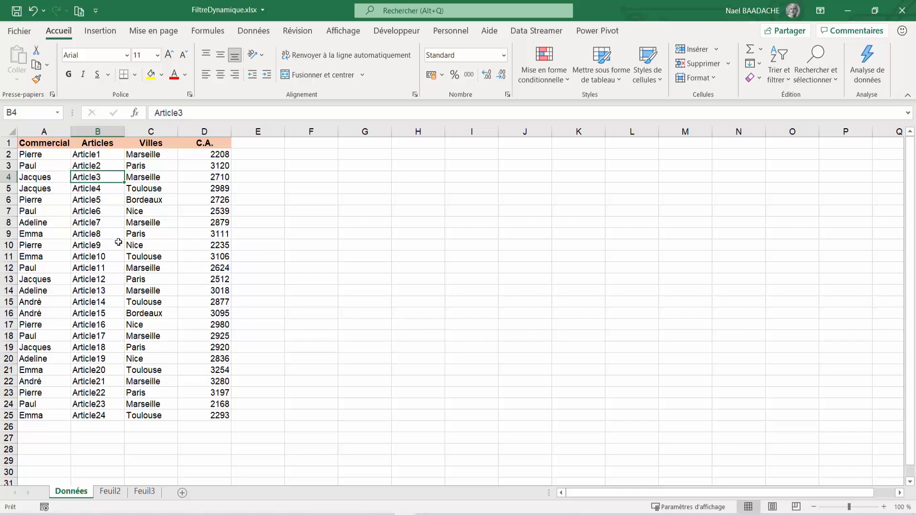
{"action": "left_click", "coordinate": [249, 34]}
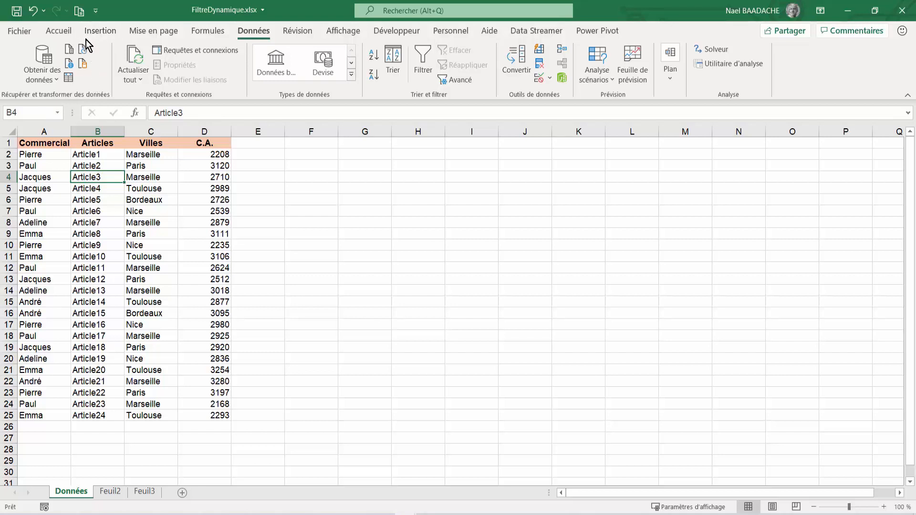
{"action": "left_click", "coordinate": [69, 78]}
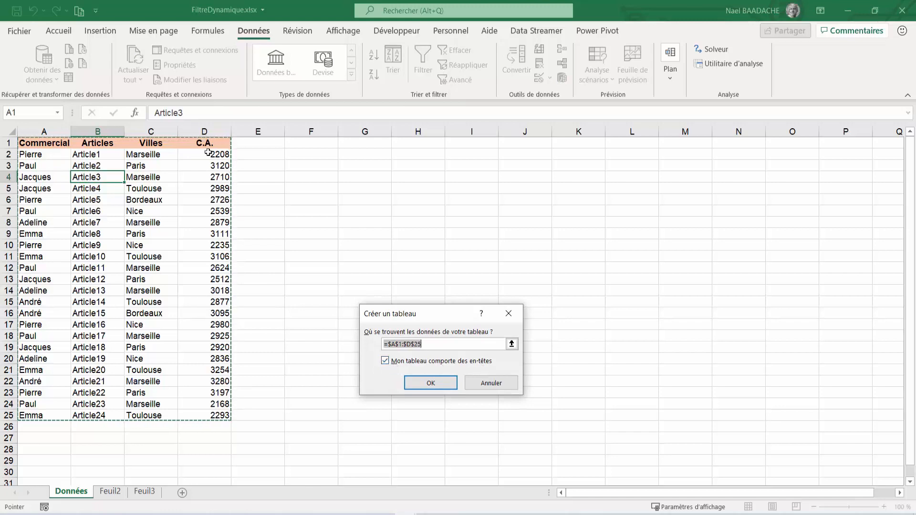
{"action": "left_click", "coordinate": [437, 382]}
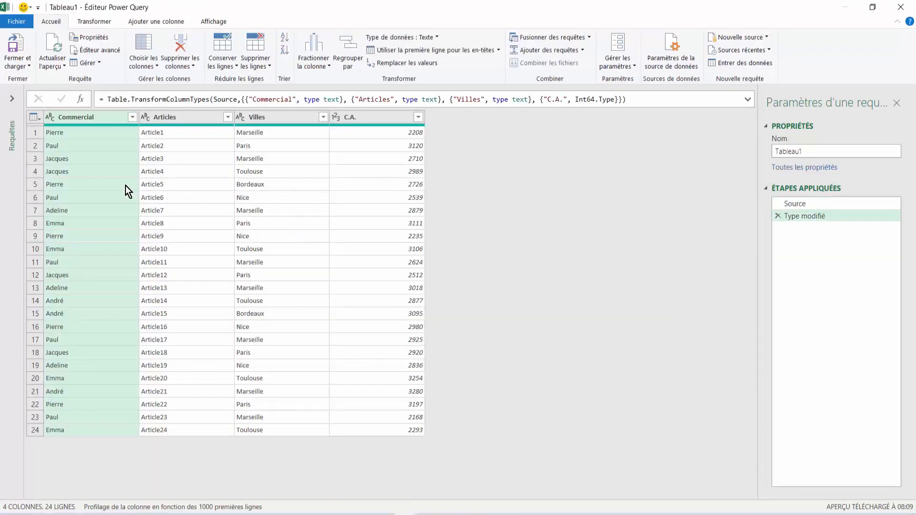
{"action": "left_click", "coordinate": [19, 69]}
{"action": "left_click", "coordinate": [29, 80]}
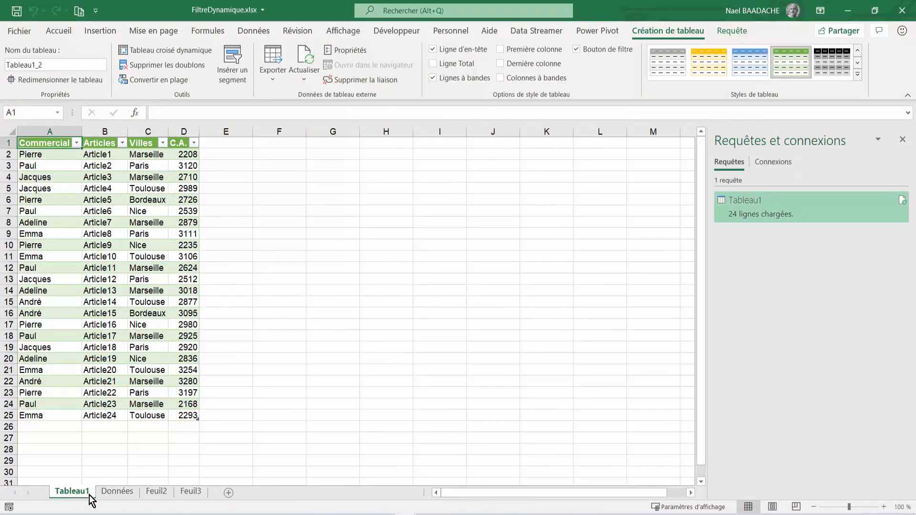
Rename the query's output table on the Tableau1 sheet as BaseDonnées
{"action": "left_click", "coordinate": [57, 64]}
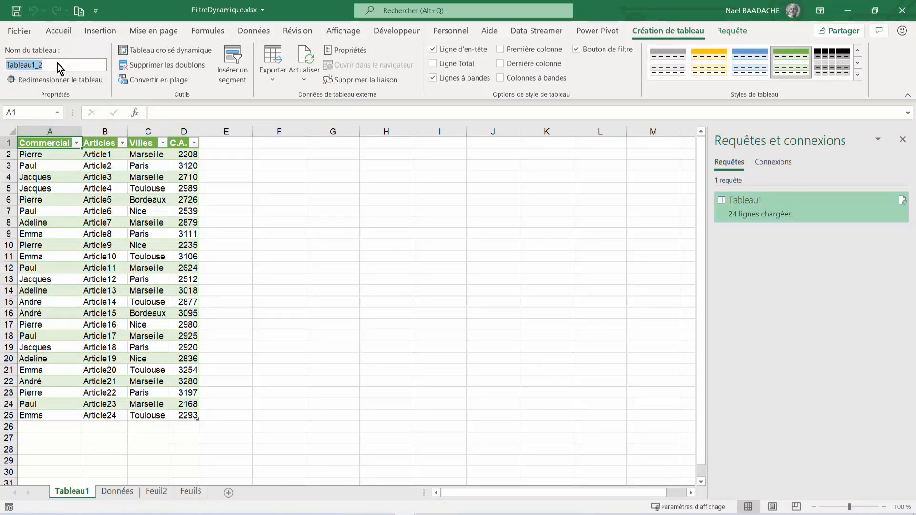
{"action": "type", "text": "D"}
{"action": "key", "text": "BackSpace"}
{"action": "type", "text": "BaseDonnées"}
{"action": "key", "text": "Return"}
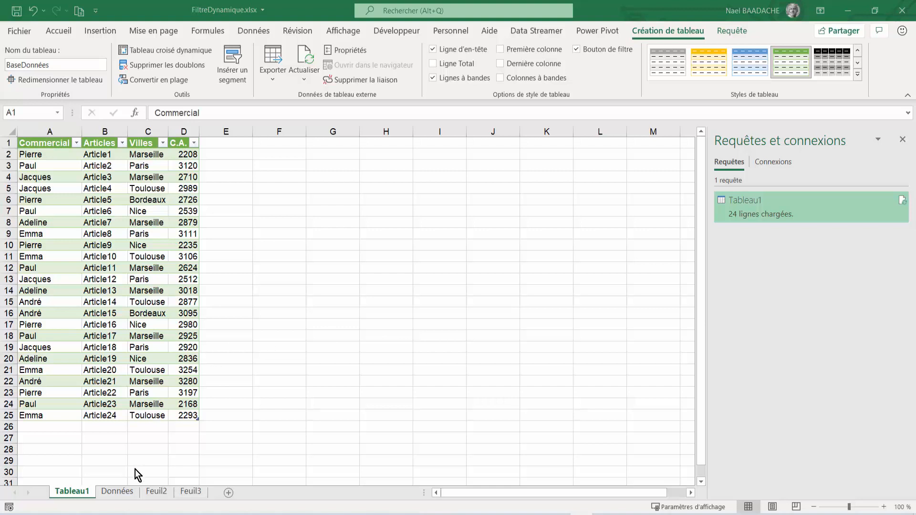
Compare the Données sheet with the query output sheet Tableau1 and rename Tableau1 as BaseDeDonnées
{"action": "left_click", "coordinate": [123, 496]}
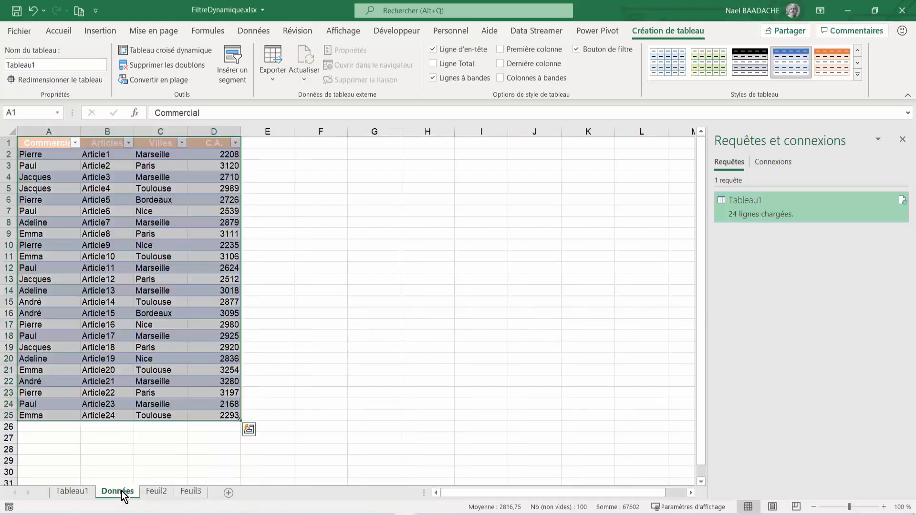
{"action": "left_click", "coordinate": [134, 326]}
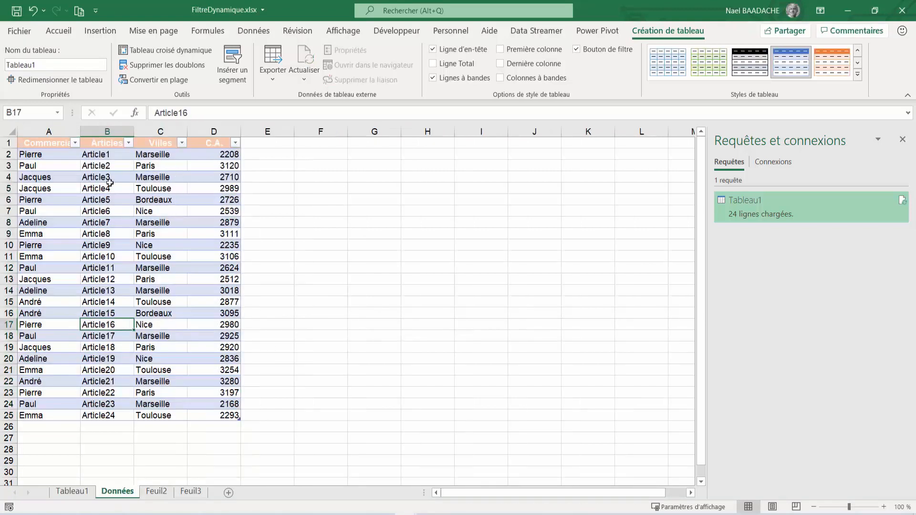
{"action": "left_click", "coordinate": [73, 492]}
{"action": "left_click", "coordinate": [95, 234]}
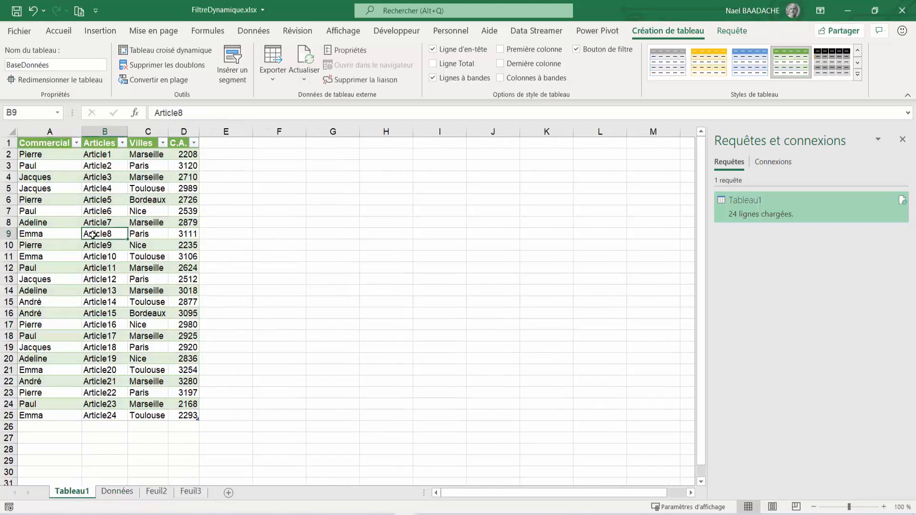
{"action": "double_click", "coordinate": [87, 492]}
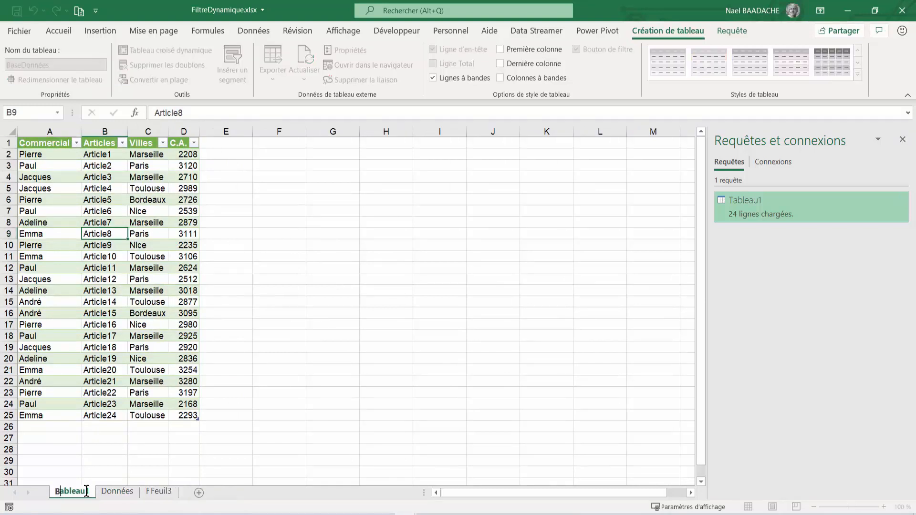
{"action": "type", "text": "BaseDe"}
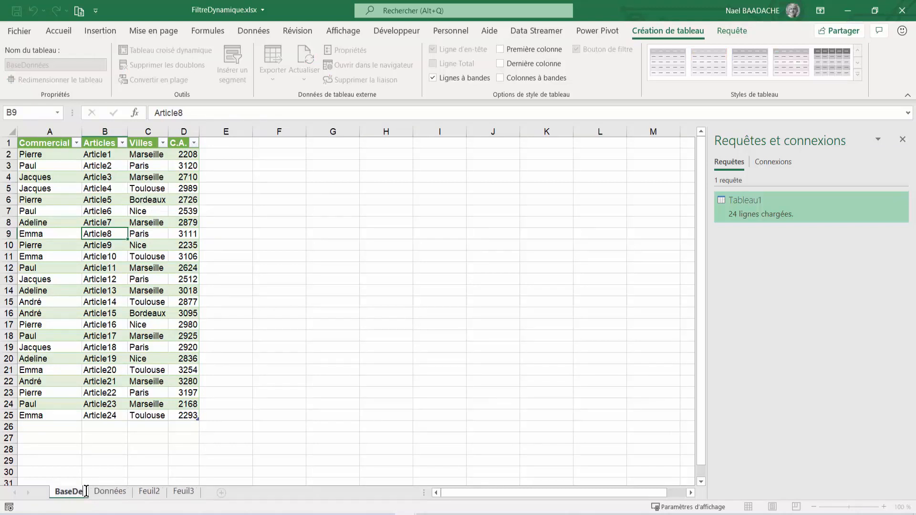
{"action": "type", "text": "Données"}
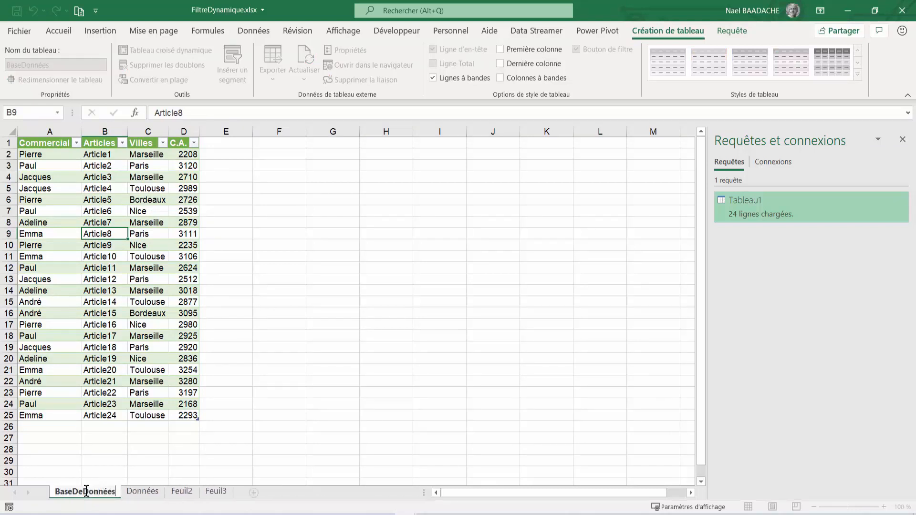
{"action": "key", "text": "Return"}
{"action": "left_click", "coordinate": [118, 271]}
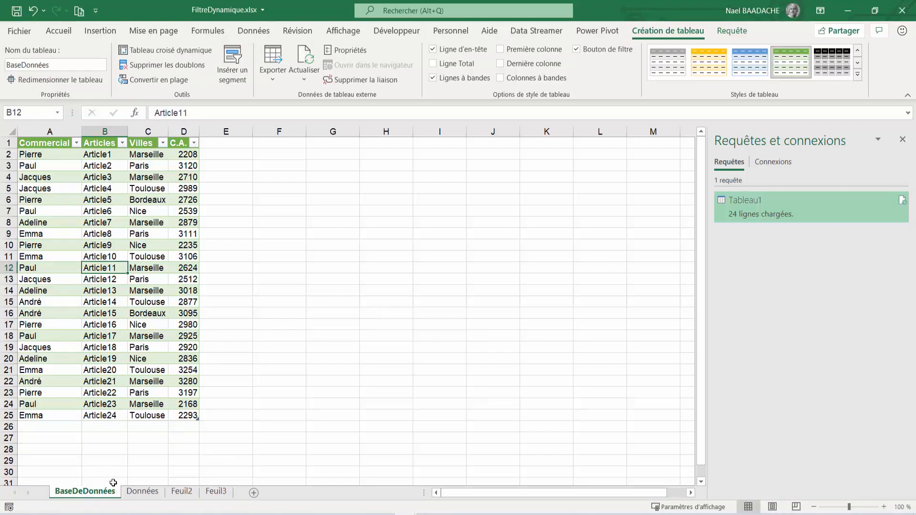
Check the source table on the Données sheet, return to BaseDeDonnées and close the Requêtes et connexions pane
{"action": "left_click", "coordinate": [143, 492]}
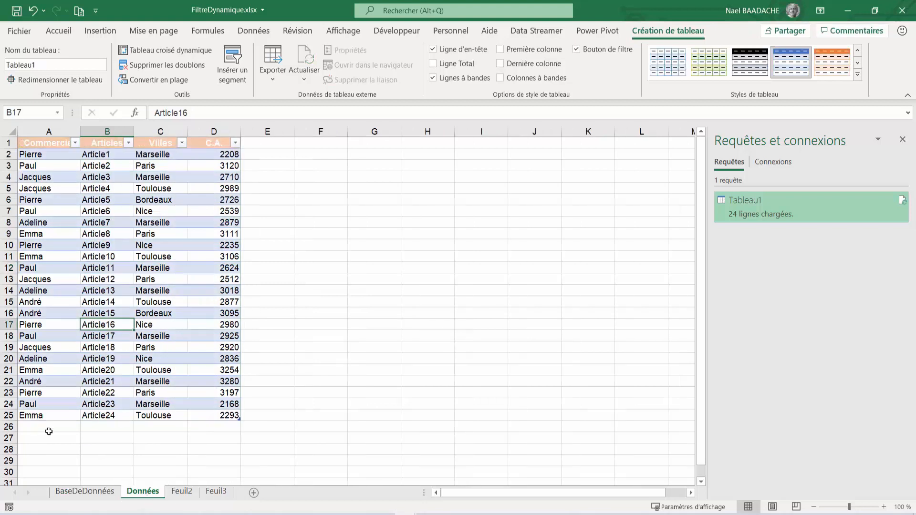
{"action": "left_click", "coordinate": [82, 494]}
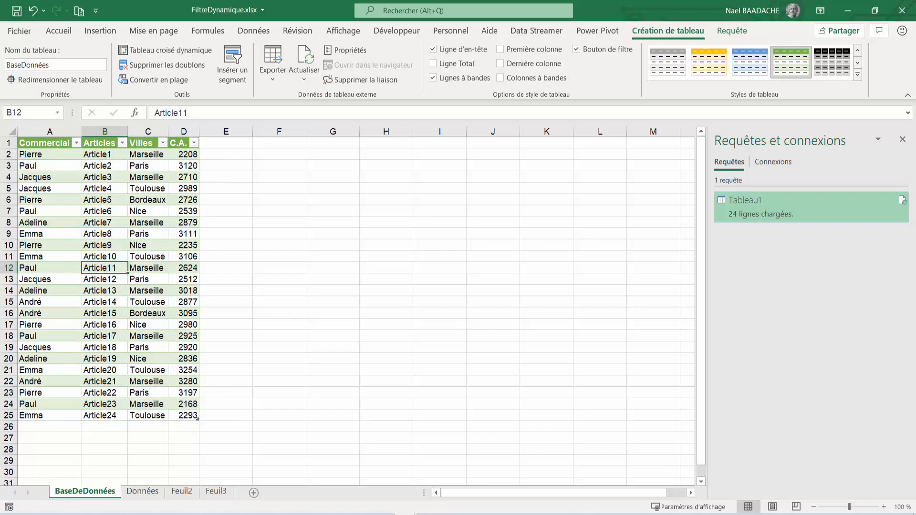
{"action": "left_click", "coordinate": [903, 142]}
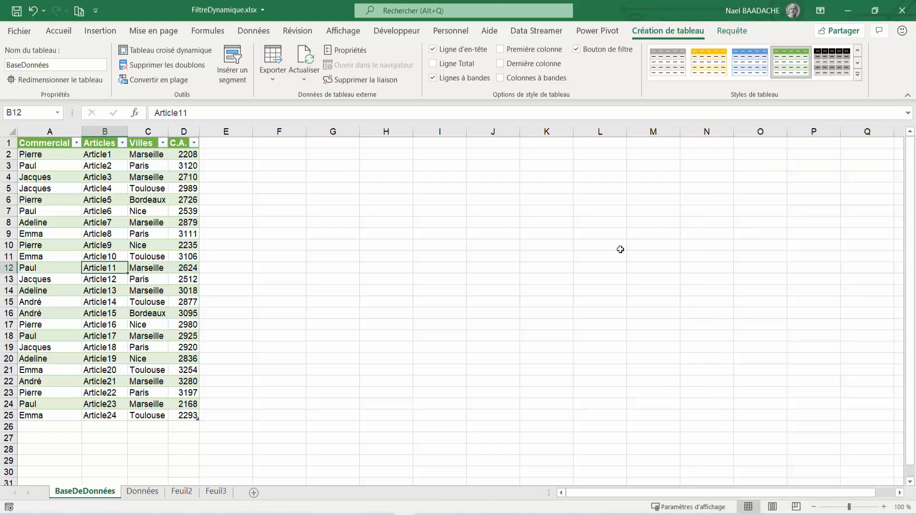
Copy the Villes values in C2:C25 of BaseDeDonnées to the Feuil2 sheet, starting at cell A2
{"action": "left_click", "coordinate": [144, 157]}
{"action": "left_click", "coordinate": [267, 232]}
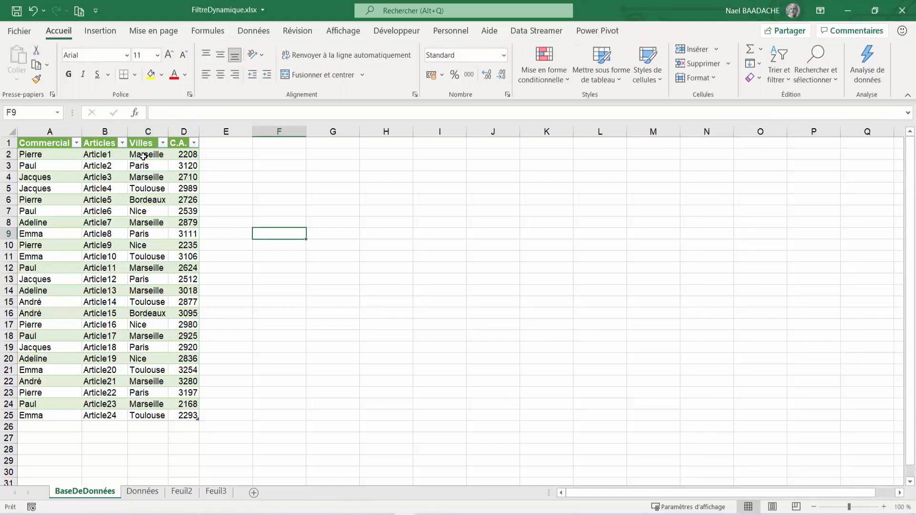
{"action": "left_click_drag", "start_coordinate": [143, 157], "coordinate": [148, 415]}
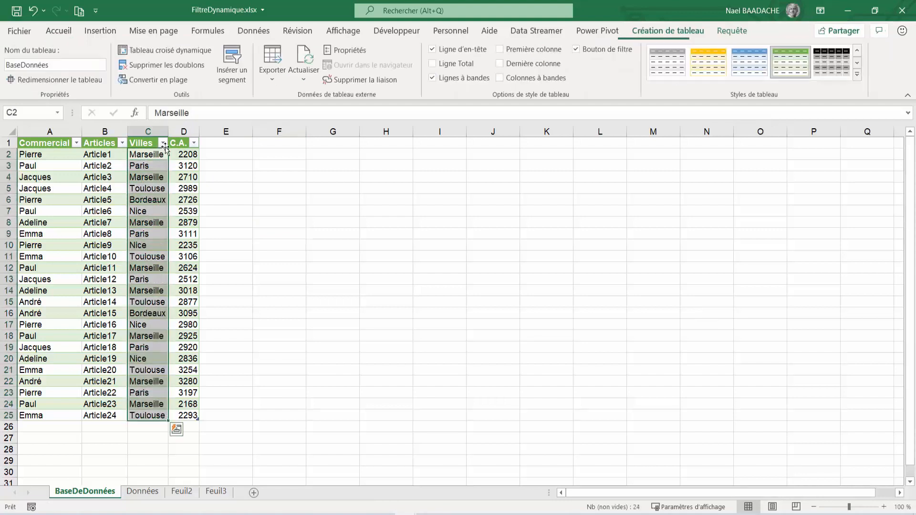
{"action": "left_click_drag", "start_coordinate": [148, 156], "coordinate": [145, 415]}
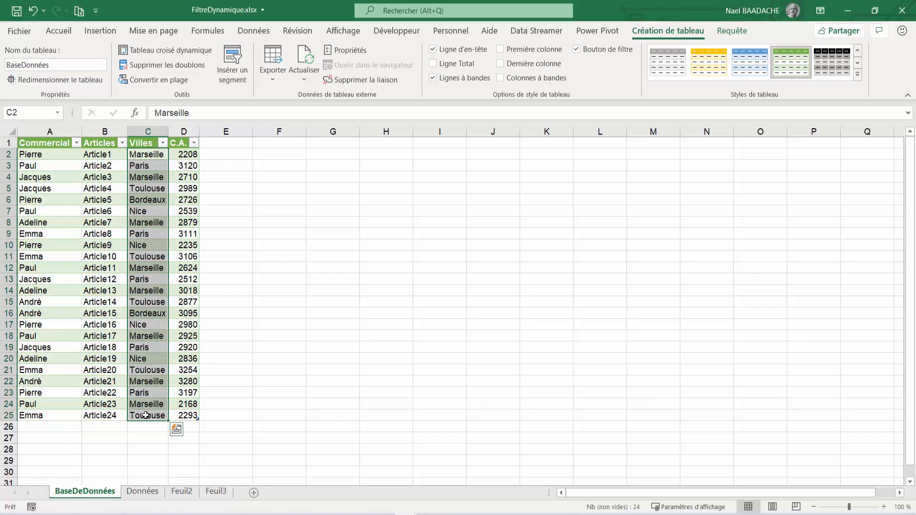
{"action": "key", "text": "ctrl+c"}
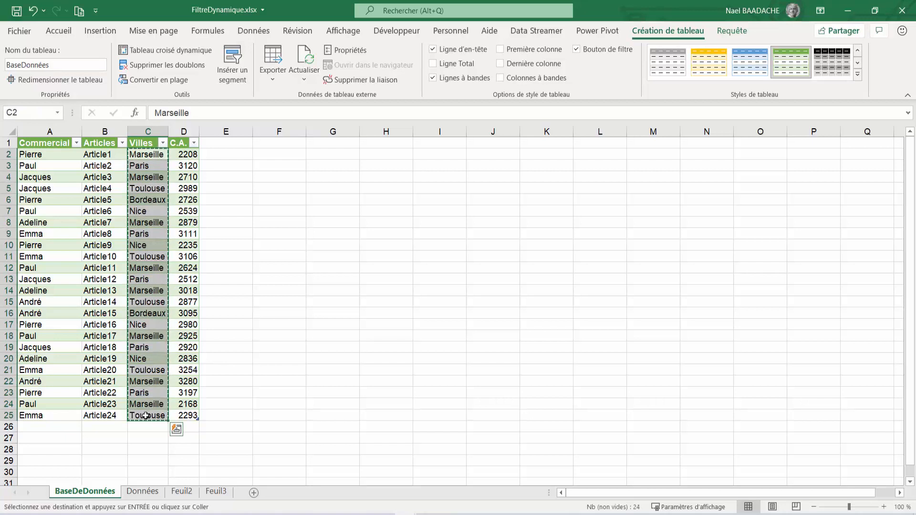
{"action": "left_click", "coordinate": [182, 491]}
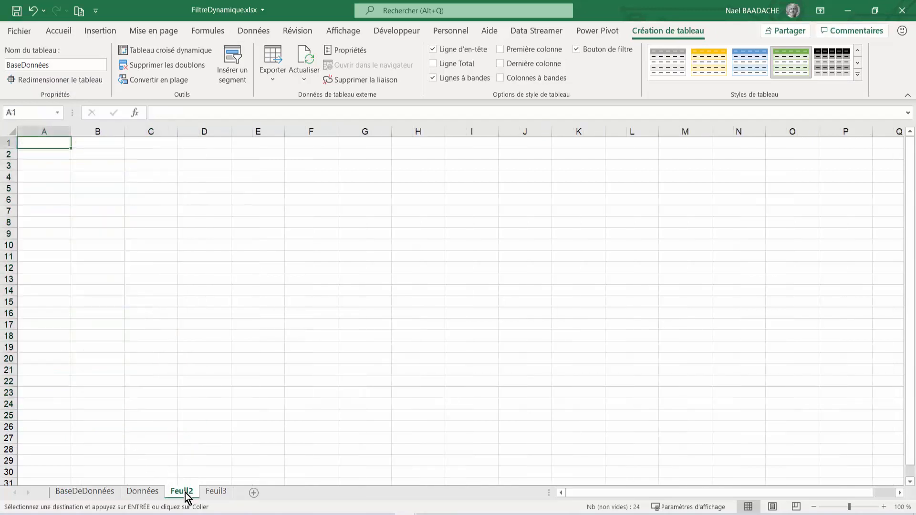
{"action": "left_click", "coordinate": [41, 153]}
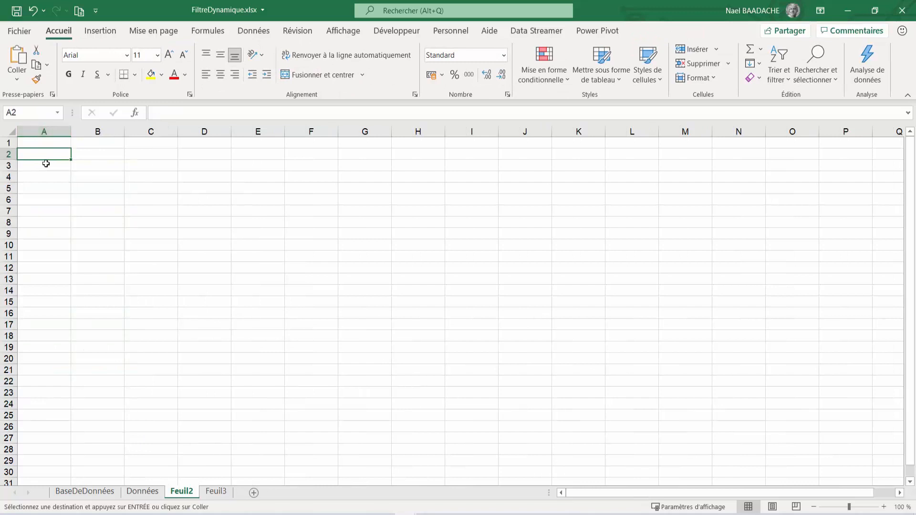
{"action": "key", "text": "ctrl+v"}
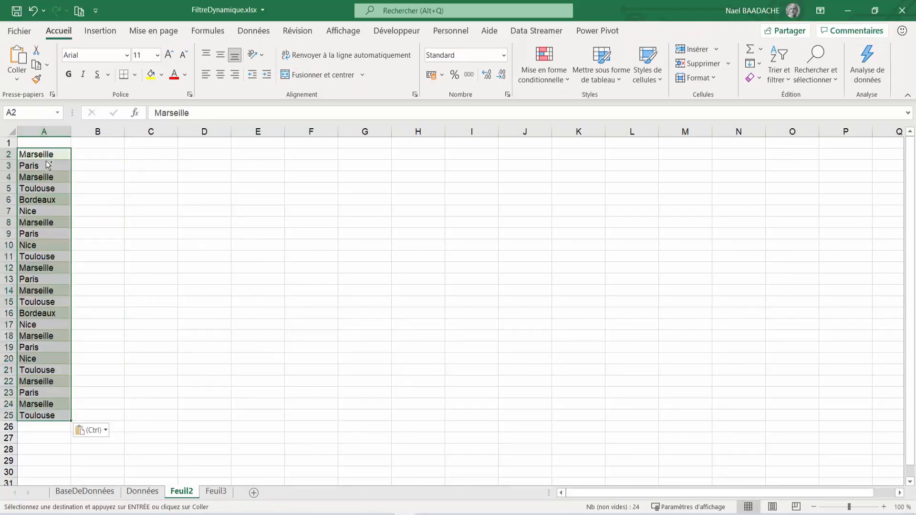
Remove the duplicate cities from the pasted list in column A of Feuil2, treating its first entry as a header
{"action": "left_click", "coordinate": [256, 32]}
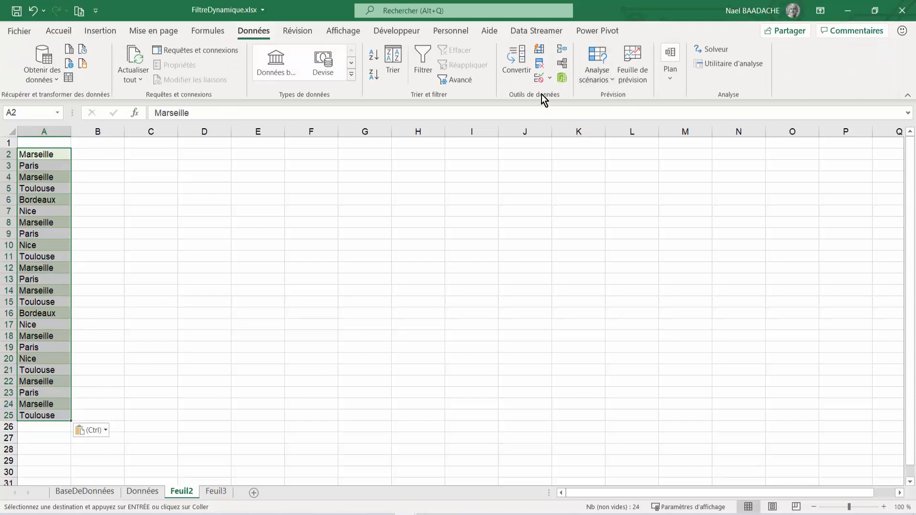
{"action": "left_click", "coordinate": [543, 62]}
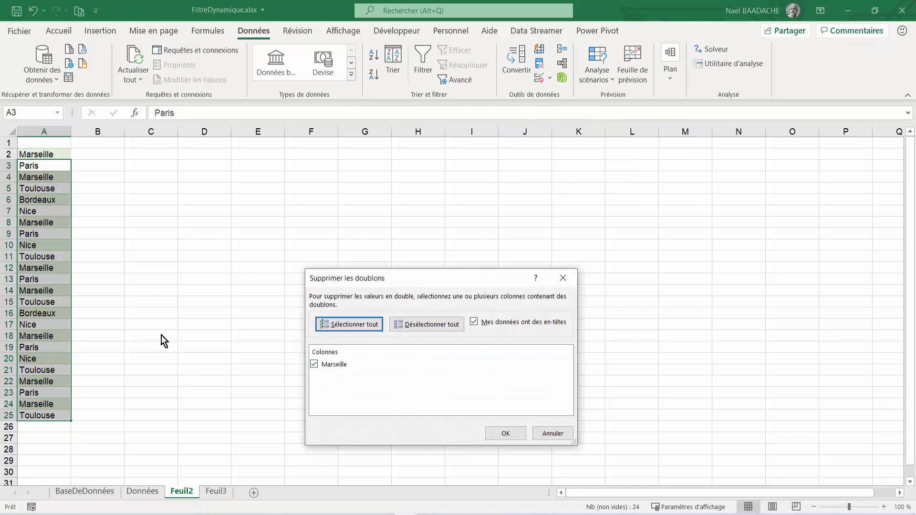
{"action": "left_click", "coordinate": [514, 434]}
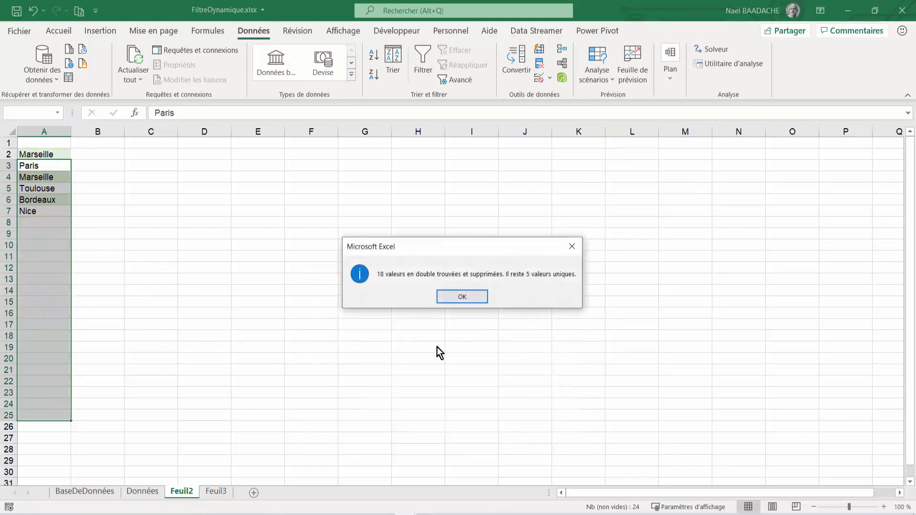
{"action": "left_click", "coordinate": [465, 302]}
{"action": "left_click", "coordinate": [52, 175]}
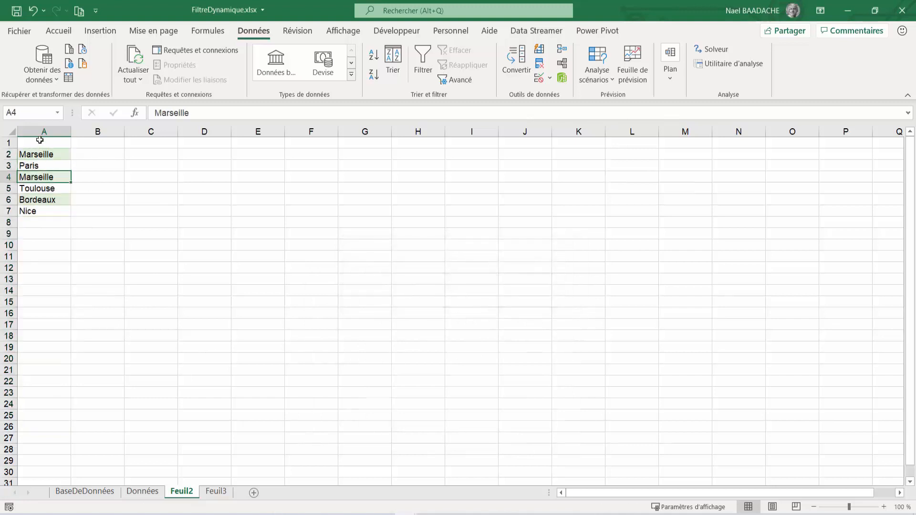
Enter the header Villes in cell A1, above the city list
{"action": "left_click", "coordinate": [52, 143]}
{"action": "type", "text": "V"}
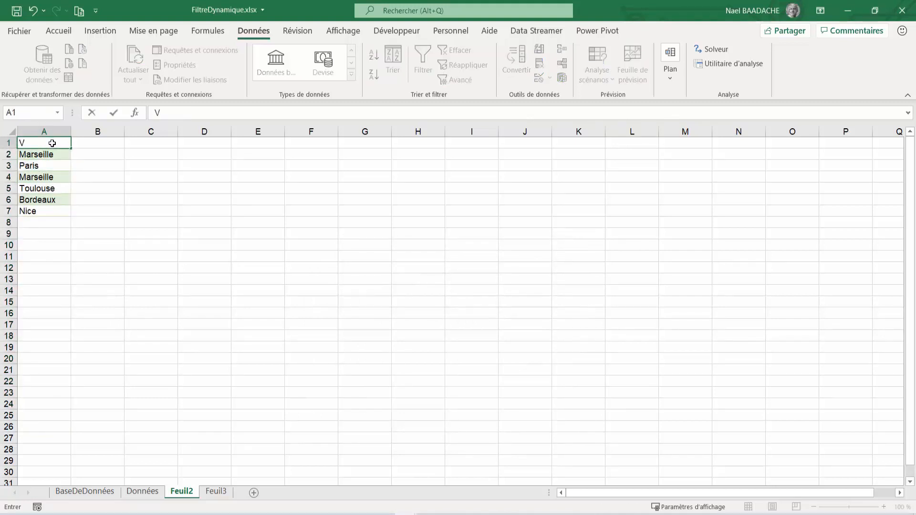
{"action": "type", "text": "illes"}
{"action": "key", "text": "Return"}
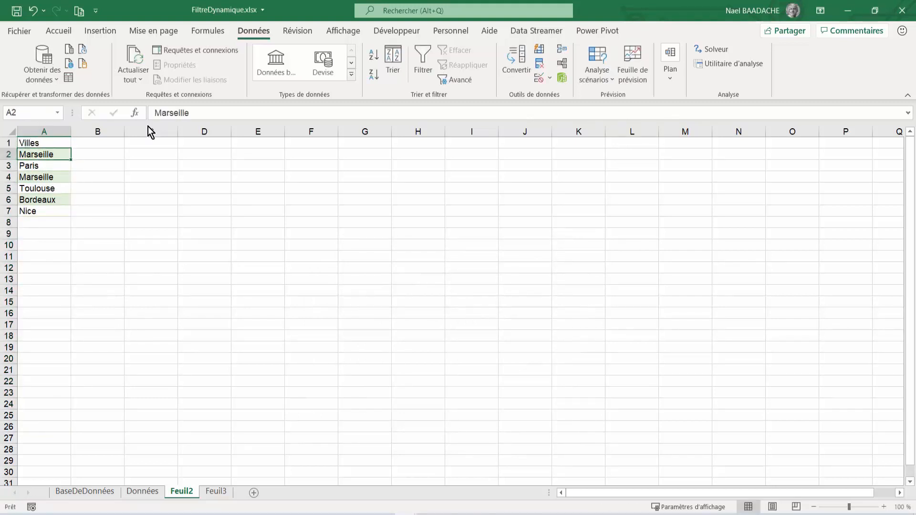
Define the name Villes for the city range A2:A7 on Feuil2
{"action": "left_click_drag", "start_coordinate": [58, 154], "coordinate": [51, 211]}
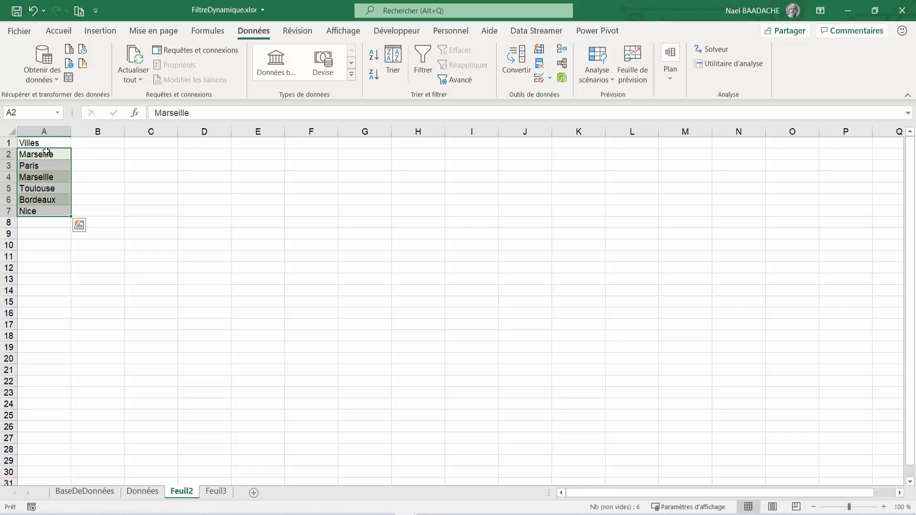
{"action": "left_click_drag", "start_coordinate": [47, 153], "coordinate": [51, 210]}
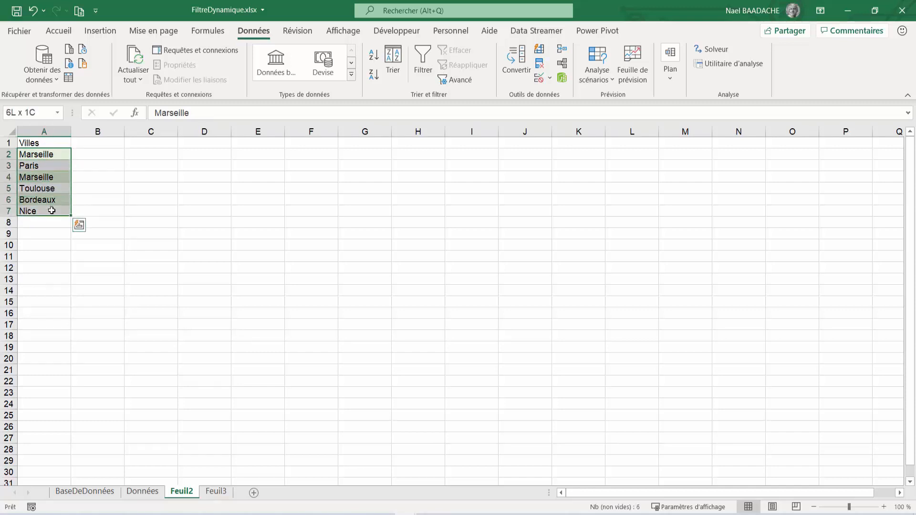
{"action": "left_click", "coordinate": [34, 108]}
{"action": "type", "text": "V"}
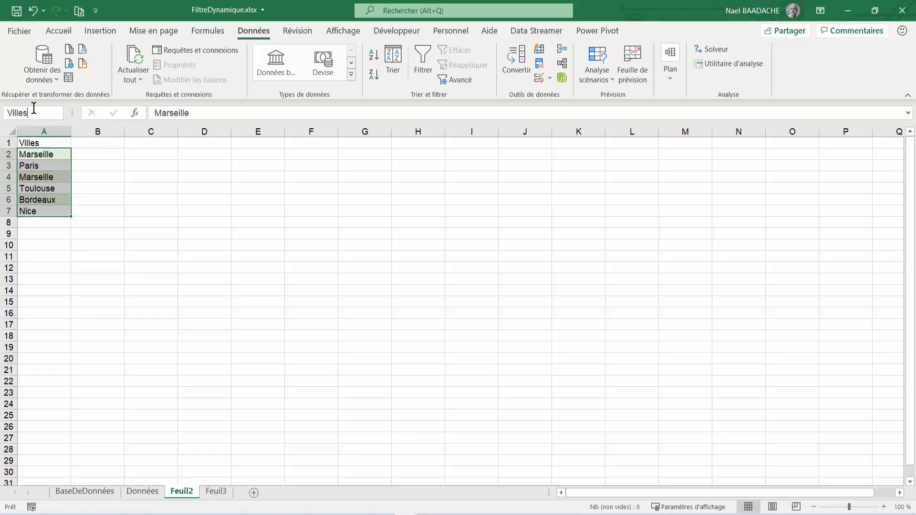
{"action": "type", "text": "illes"}
{"action": "key", "text": "Return"}
Rename the Feuil2 sheet as Villes
{"action": "double_click", "coordinate": [178, 493]}
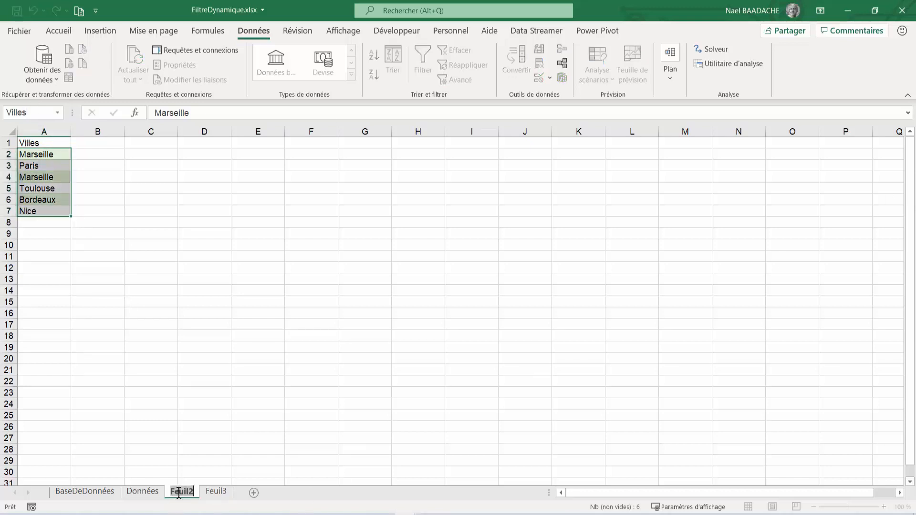
{"action": "type", "text": "Vi"}
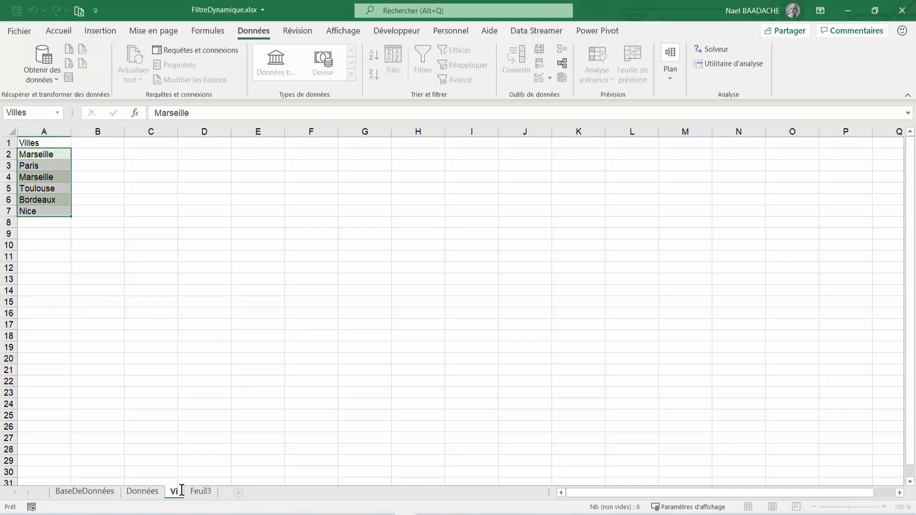
{"action": "type", "text": "olles"}
{"action": "key", "text": "BackSpace"}
{"action": "key", "text": "BackSpace"}
{"action": "key", "text": "BackSpace"}
{"action": "key", "text": "BackSpace"}
{"action": "key", "text": "BackSpace"}
{"action": "type", "text": "lles"}
{"action": "key", "text": "Return"}
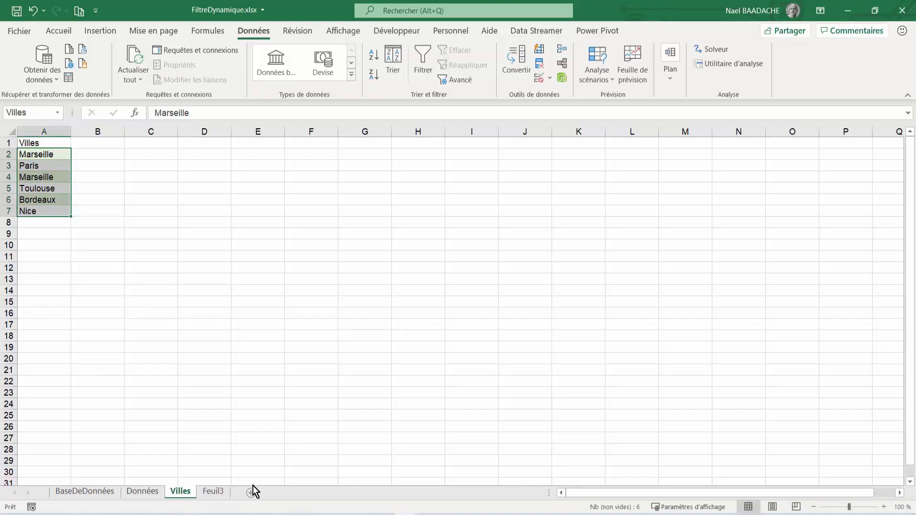
{"action": "left_click", "coordinate": [28, 176]}
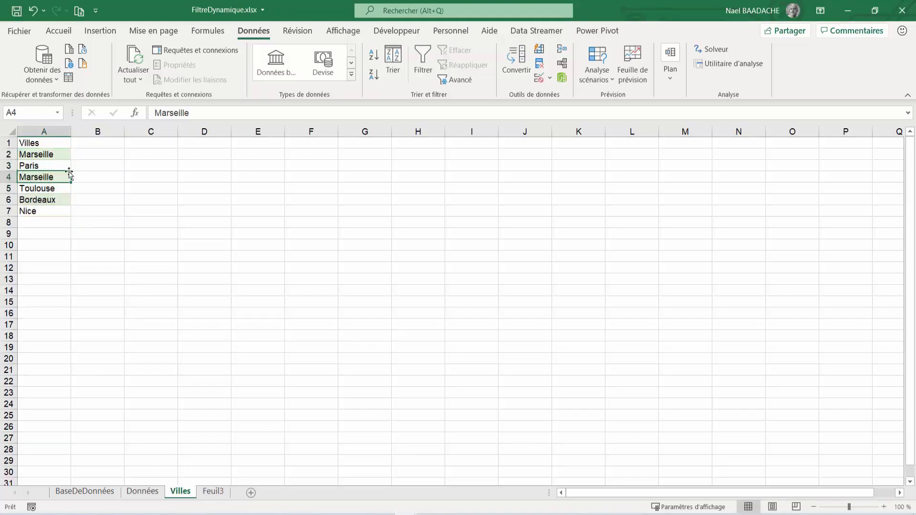
Review the tables on the BaseDeDonnées and Données sheets, finishing on BaseDeDonnées with empty cell H5 selected and the developer tools shown
{"action": "left_click", "coordinate": [86, 496]}
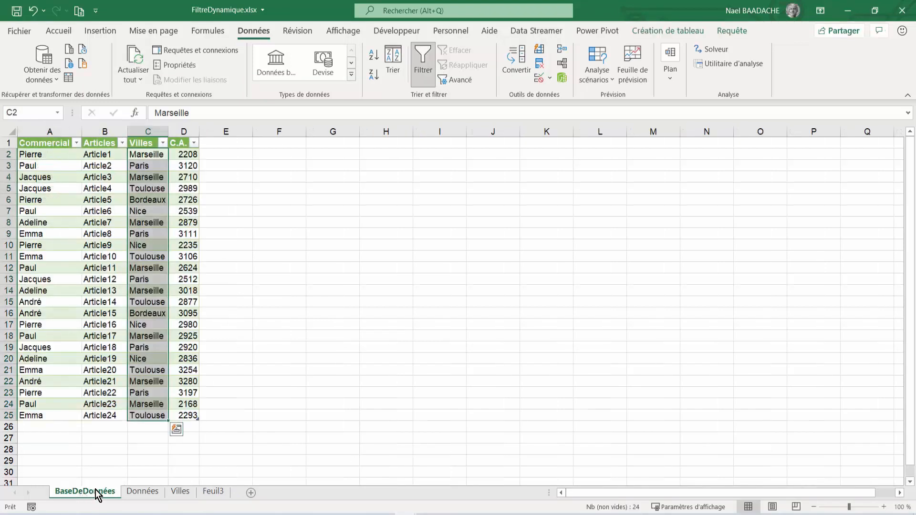
{"action": "left_click", "coordinate": [102, 199]}
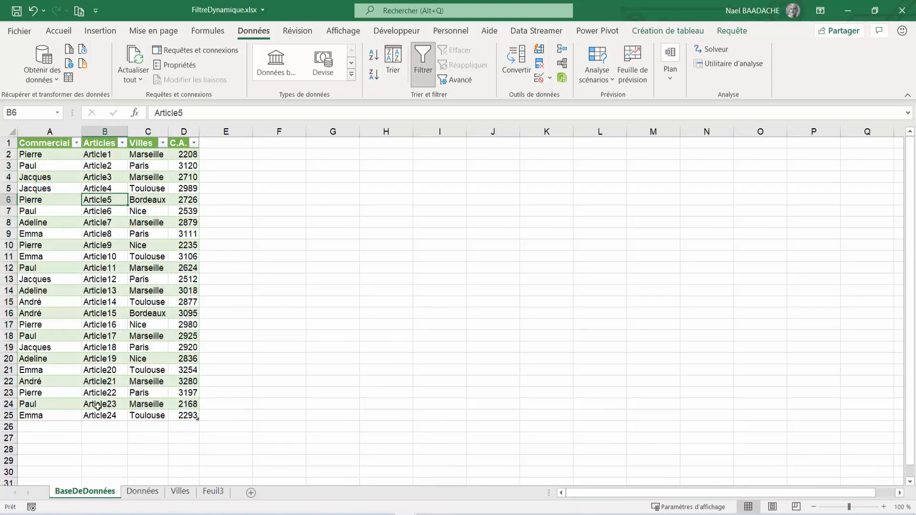
{"action": "left_click", "coordinate": [144, 492]}
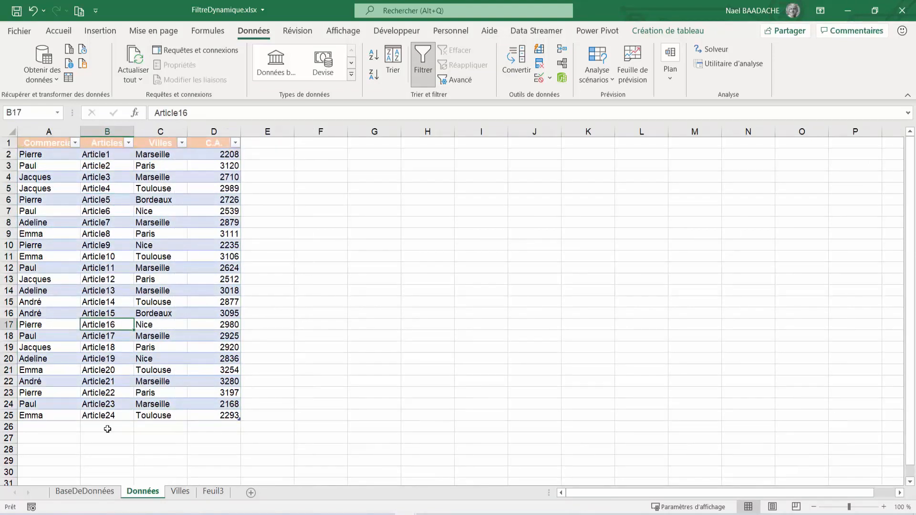
{"action": "left_click", "coordinate": [85, 492]}
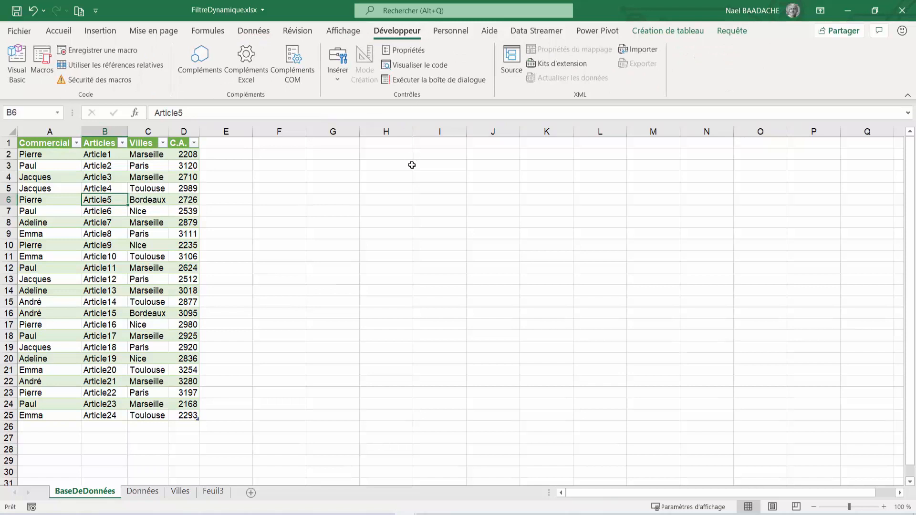
{"action": "left_click", "coordinate": [410, 187]}
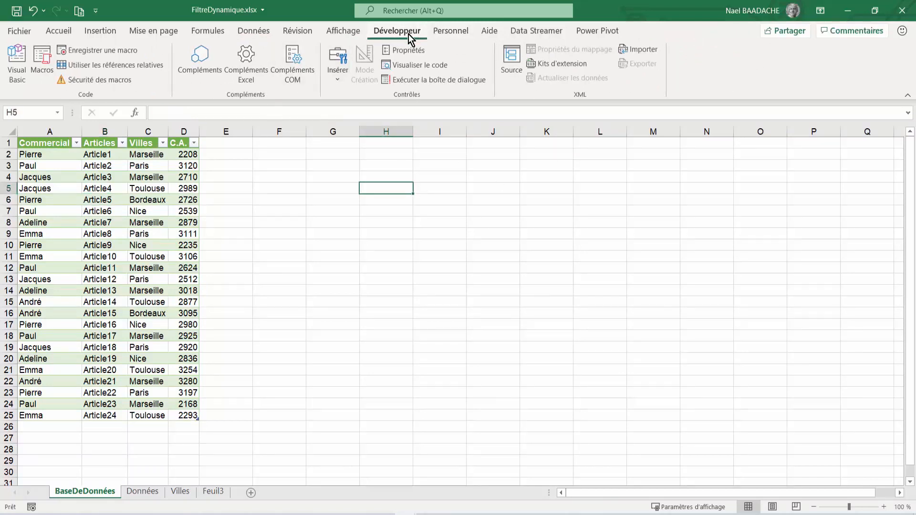
Check in the ribbon customization options that the Développeur tab is enabled
{"action": "left_click", "coordinate": [20, 31]}
{"action": "left_click", "coordinate": [38, 489]}
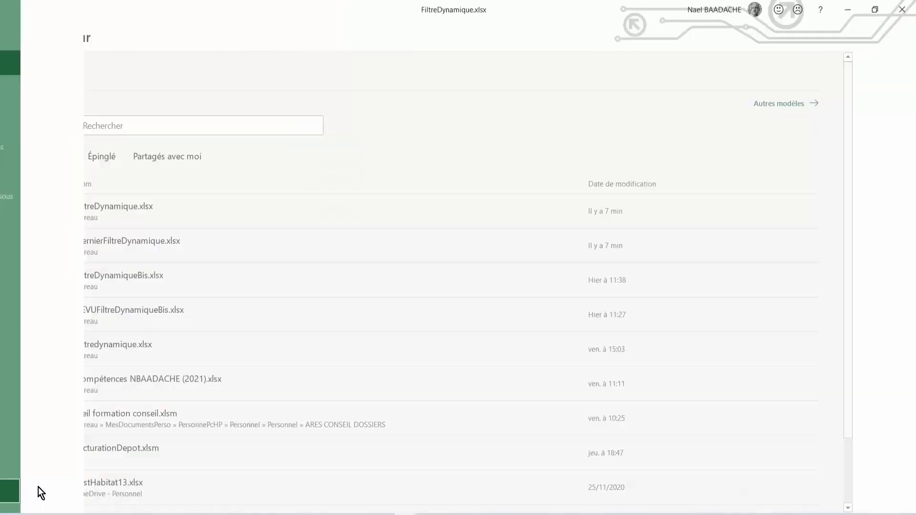
{"action": "left_click", "coordinate": [242, 217]}
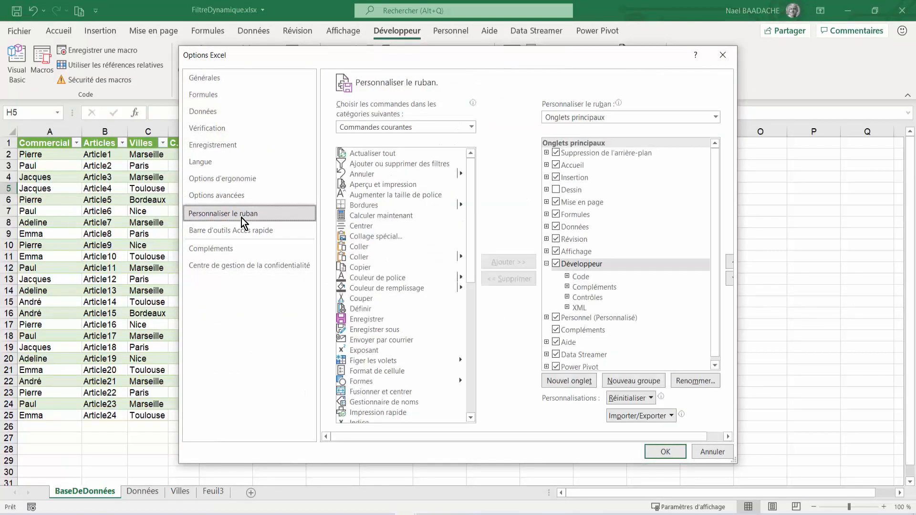
{"action": "left_click", "coordinate": [556, 265]}
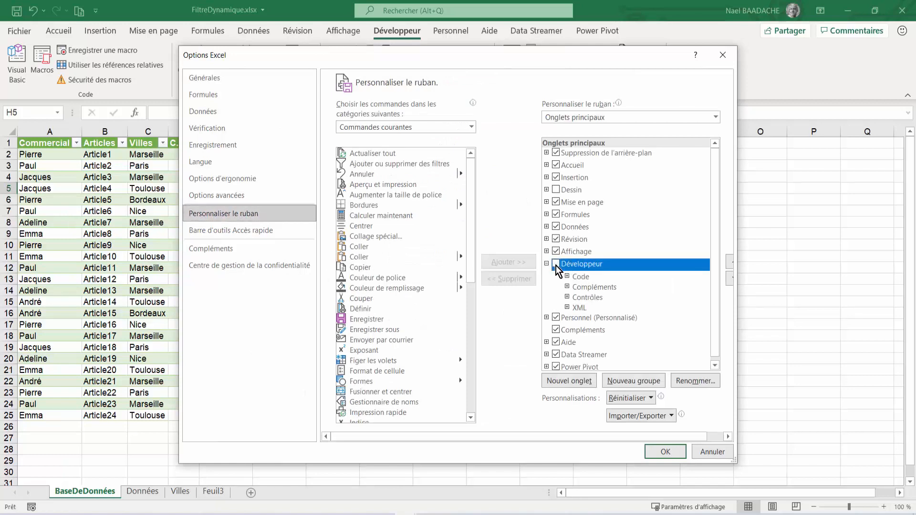
{"action": "left_click", "coordinate": [668, 454]}
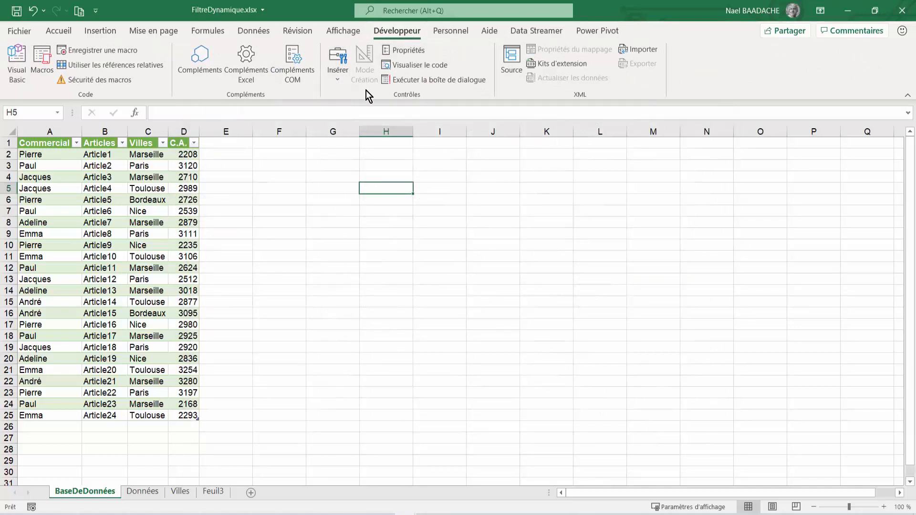
Draw an ActiveX combo box across columns J and K, around row 3 of the BaseDeDonnées sheet
{"action": "left_click", "coordinate": [337, 81]}
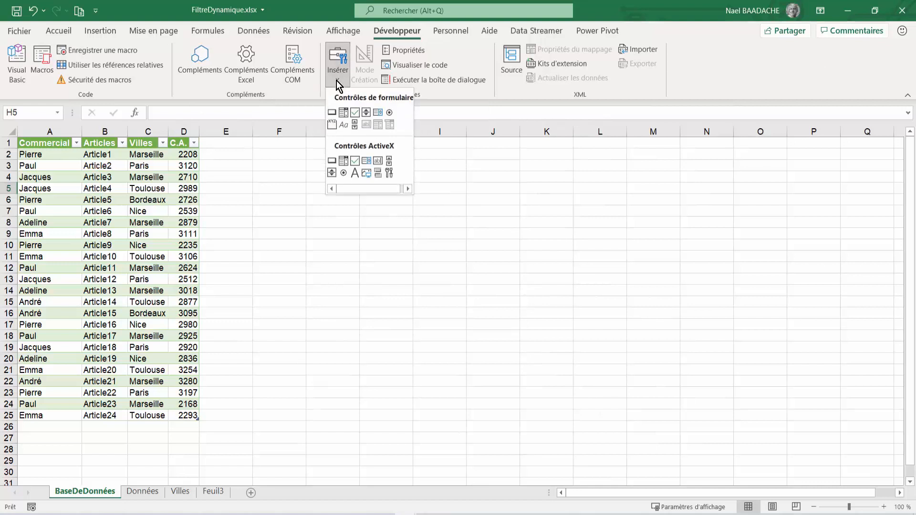
{"action": "left_click", "coordinate": [346, 162]}
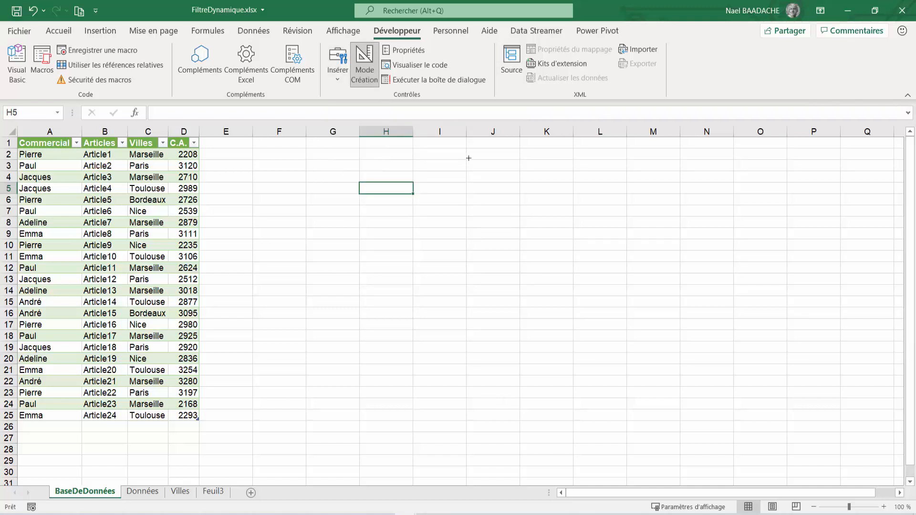
{"action": "left_click_drag", "start_coordinate": [468, 157], "coordinate": [555, 173]}
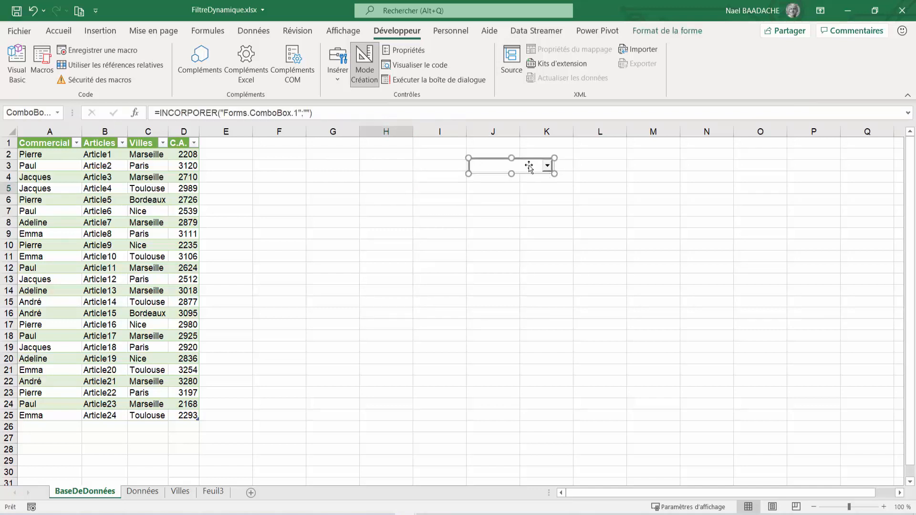
Set the combo box's LinkedCell property to K2
{"action": "right_click", "coordinate": [530, 167]}
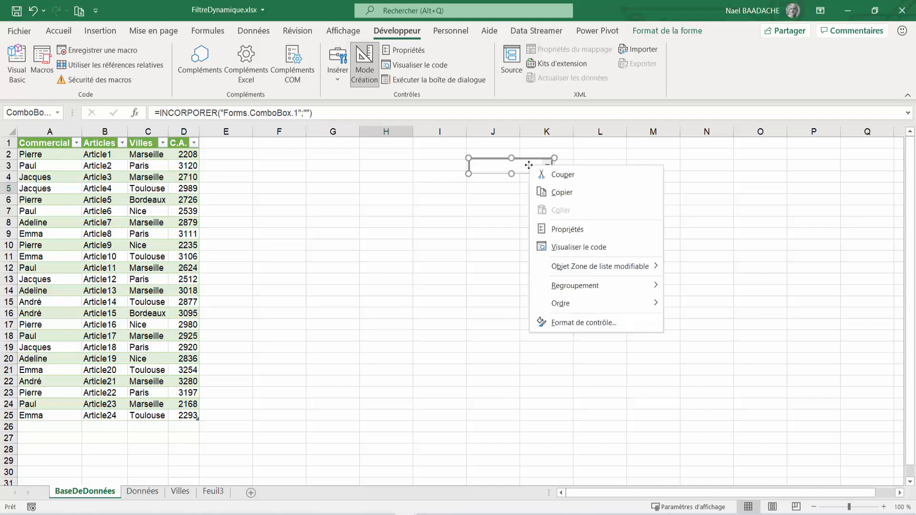
{"action": "left_click", "coordinate": [556, 228]}
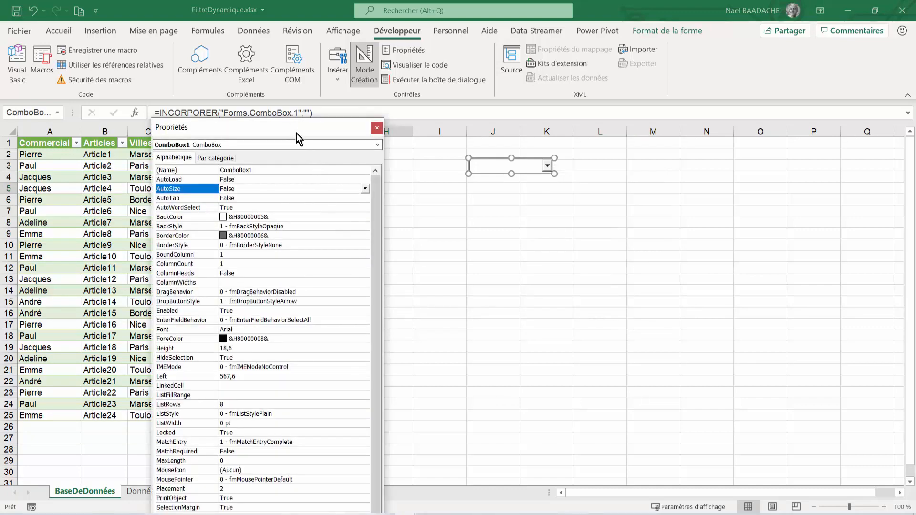
{"action": "left_click_drag", "start_coordinate": [296, 128], "coordinate": [724, 30]}
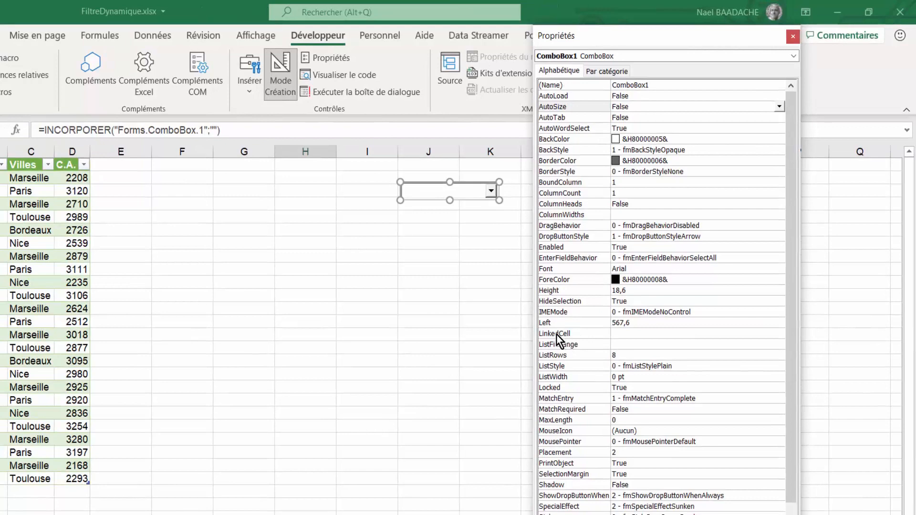
{"action": "left_click", "coordinate": [626, 334]}
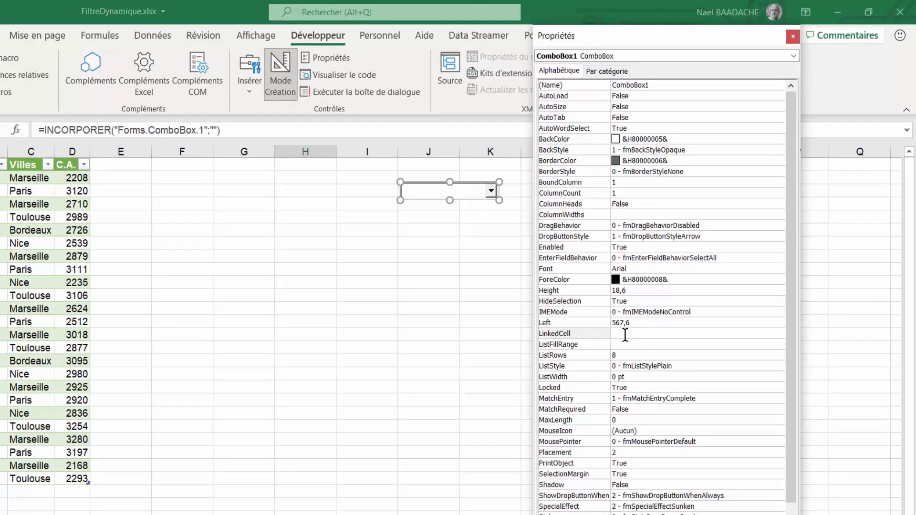
{"action": "left_click_drag", "start_coordinate": [685, 38], "coordinate": [711, 39]}
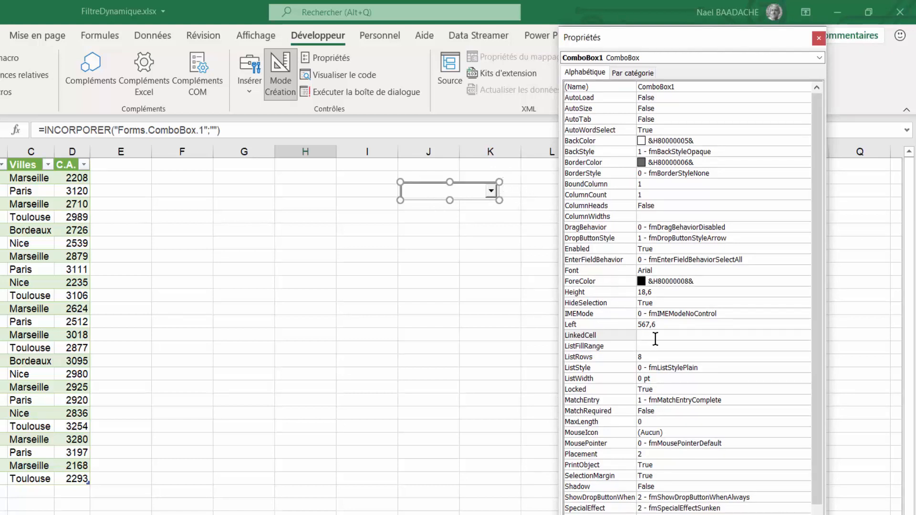
{"action": "type", "text": "2"}
Set the combo box's ListFillRange property to the named range Villes
{"action": "left_click", "coordinate": [651, 346]}
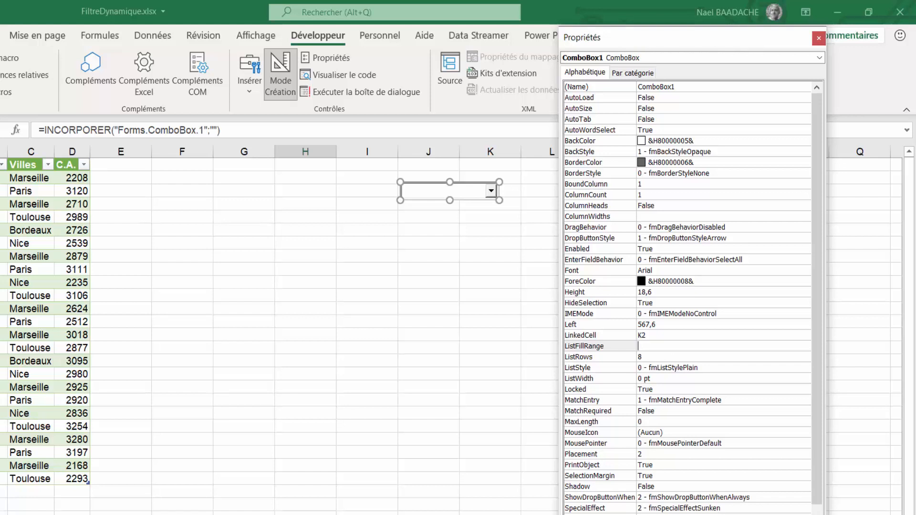
{"action": "type", "text": "Villes"}
{"action": "key", "text": "Return"}
Set the combo box's MatchEntry property to 2 - fmMatchEntryNone and close its properties
{"action": "left_click", "coordinate": [763, 400]}
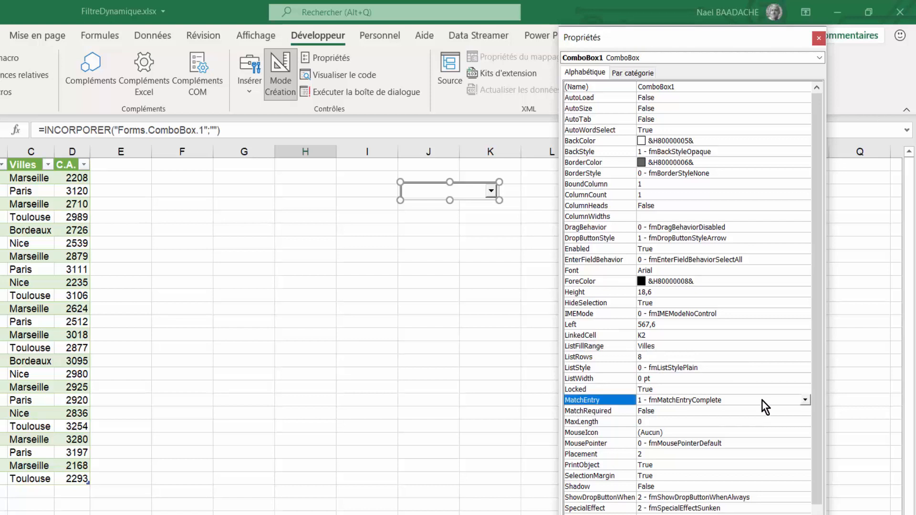
{"action": "left_click", "coordinate": [806, 402]}
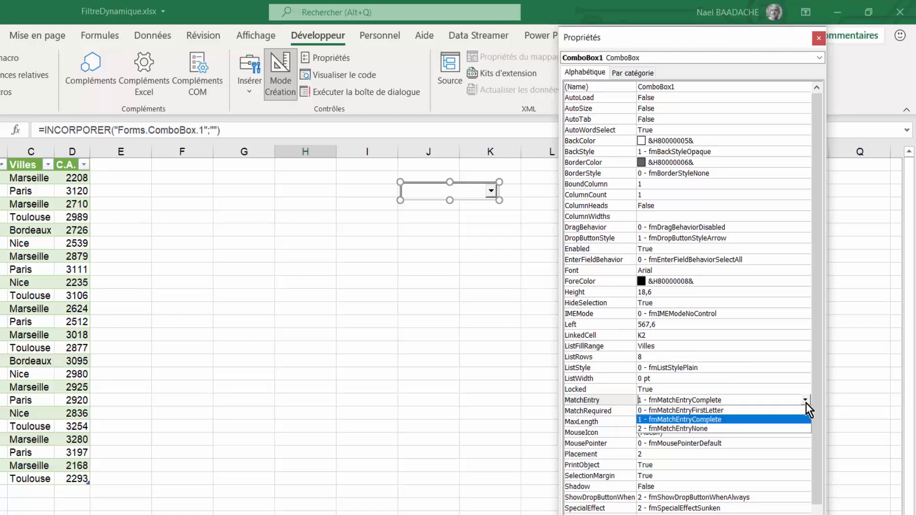
{"action": "left_click", "coordinate": [663, 429]}
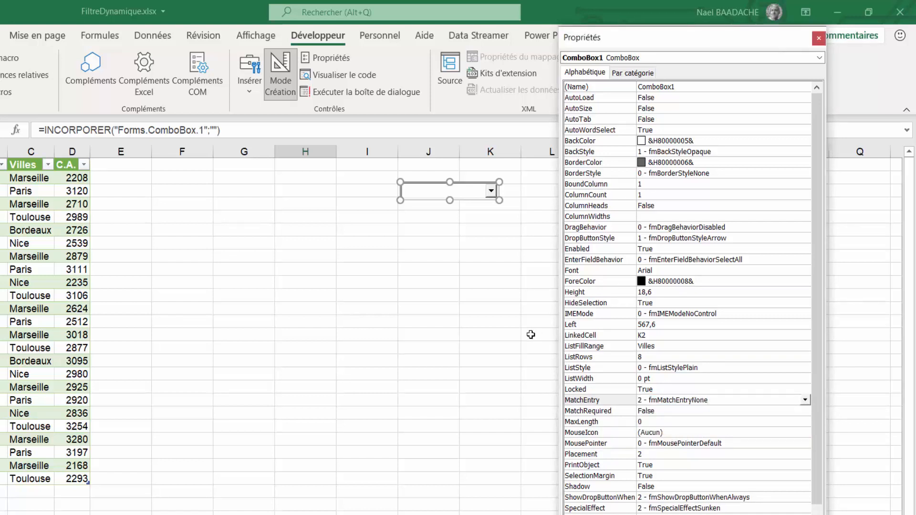
{"action": "left_click", "coordinate": [819, 42]}
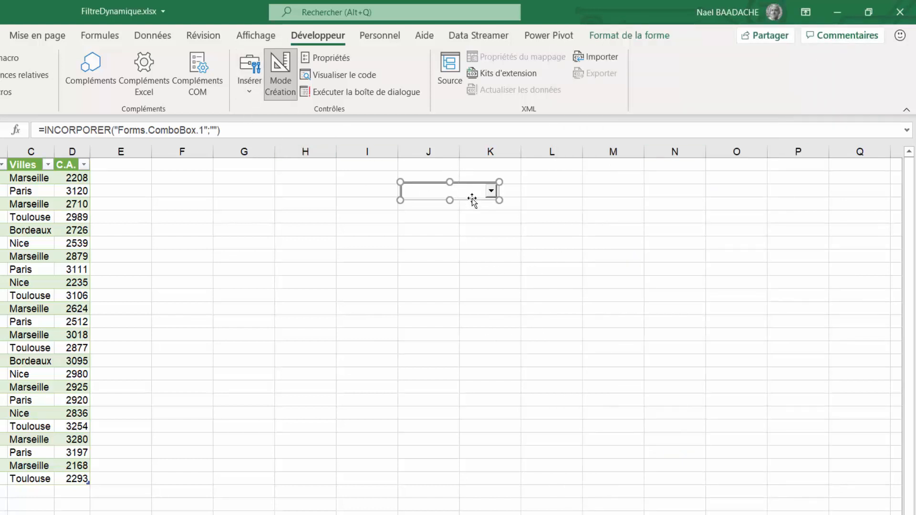
Leave design mode and look through the city choices in the combo box's list
{"action": "left_click", "coordinate": [279, 75]}
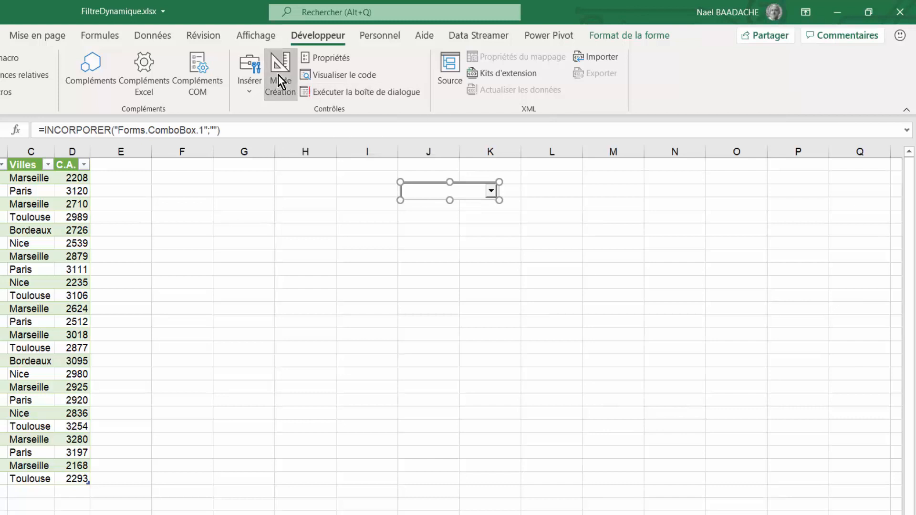
{"action": "left_click", "coordinate": [493, 191]}
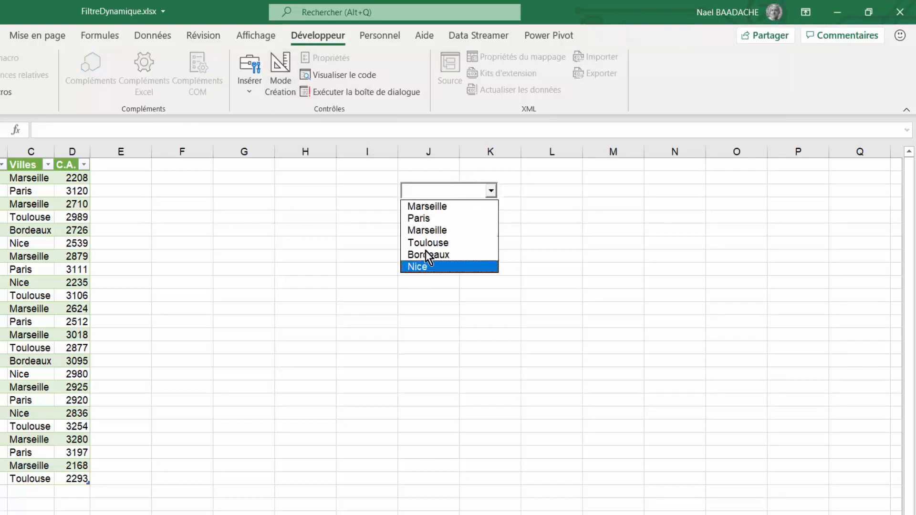
{"action": "left_click", "coordinate": [675, 296]}
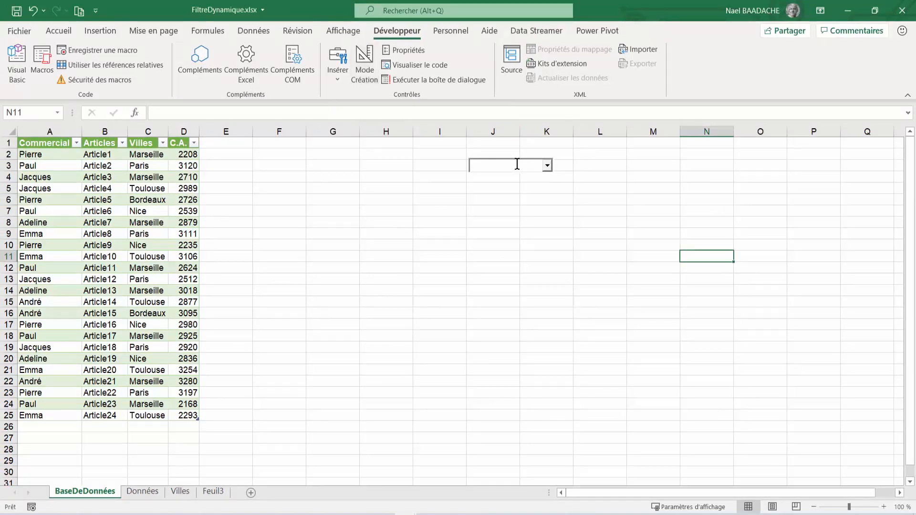
Move the combo box to columns I and J in design mode, clear of linked cell K2, and leave design mode
{"action": "left_click", "coordinate": [365, 68]}
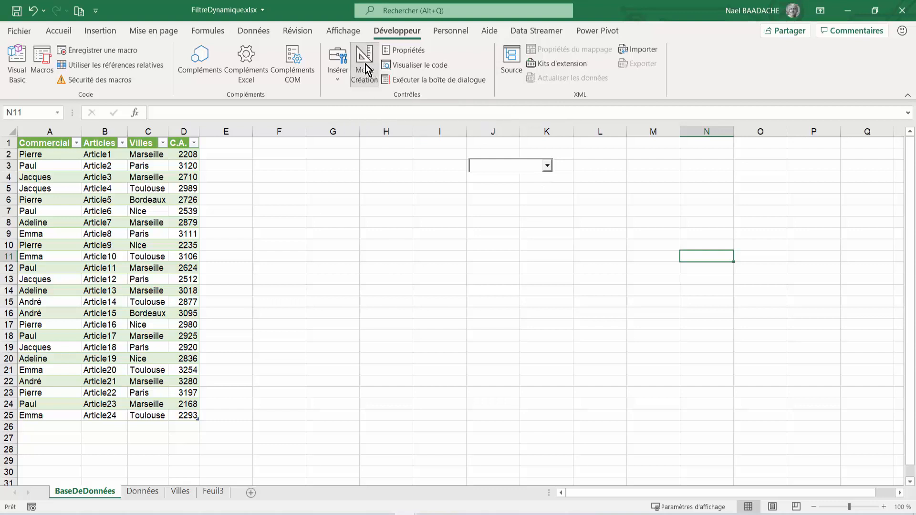
{"action": "left_click", "coordinate": [525, 171]}
{"action": "left_click_drag", "start_coordinate": [526, 171], "coordinate": [469, 168]}
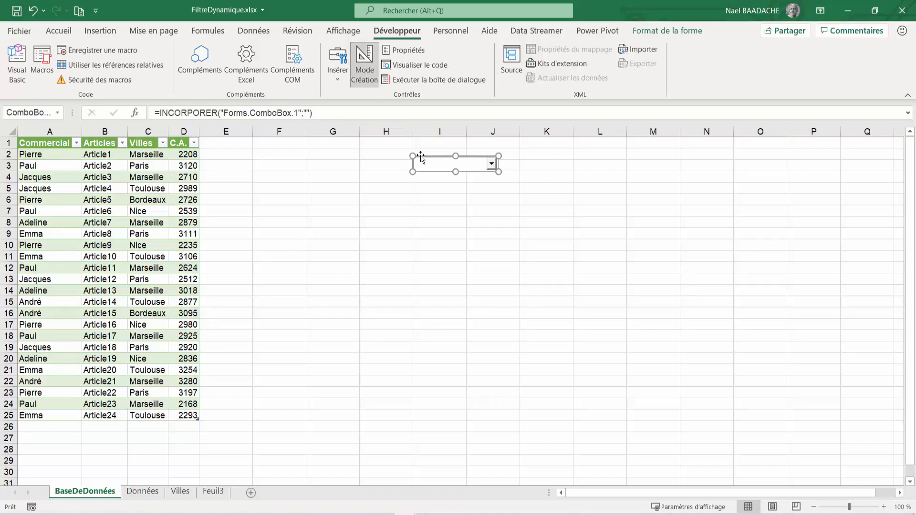
{"action": "left_click", "coordinate": [366, 66]}
Enter Marseille in the combo box to test the link with cell K2
{"action": "left_click", "coordinate": [435, 164]}
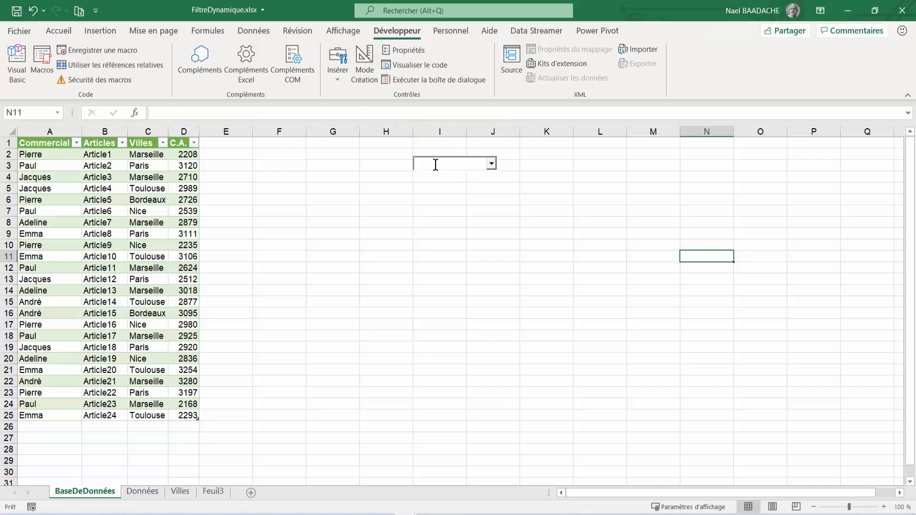
{"action": "type", "text": "Mar"}
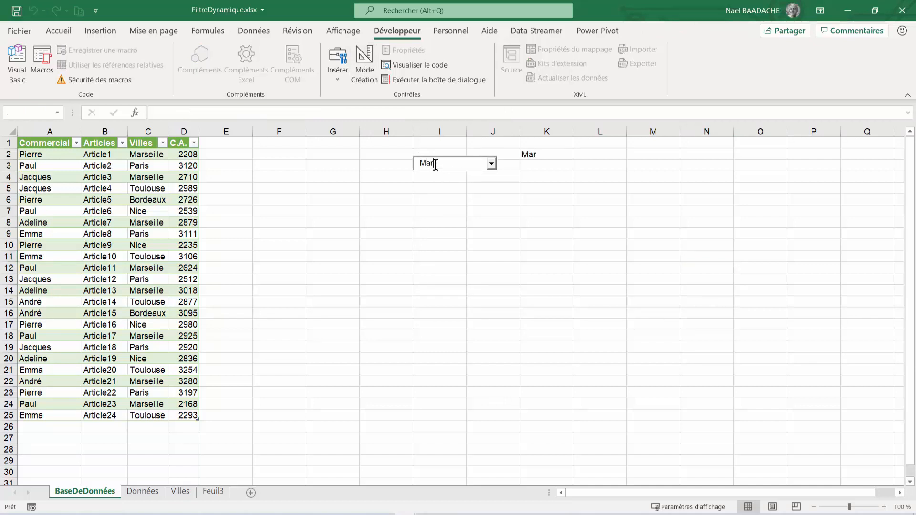
{"action": "type", "text": "seille"}
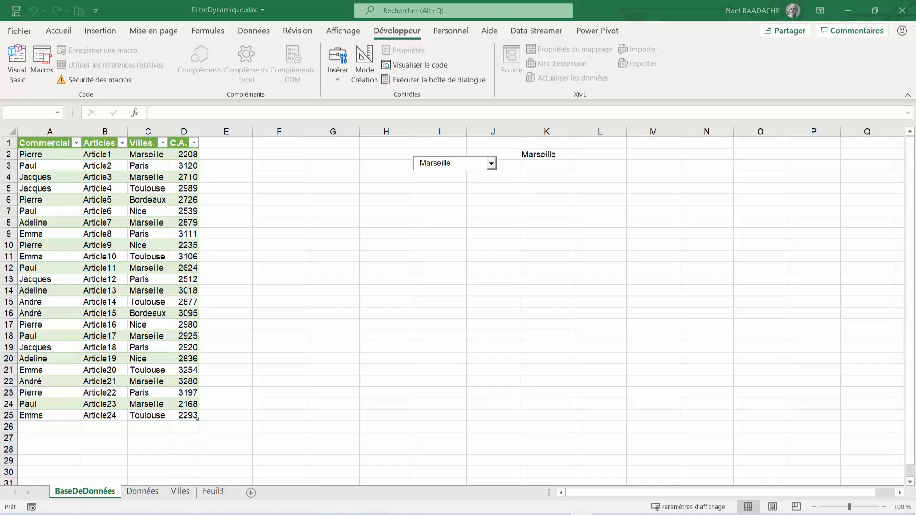
Extend the table with three helper columns headed Col1, Col2 and Col3 in cells E1 to G1
{"action": "left_click", "coordinate": [237, 144]}
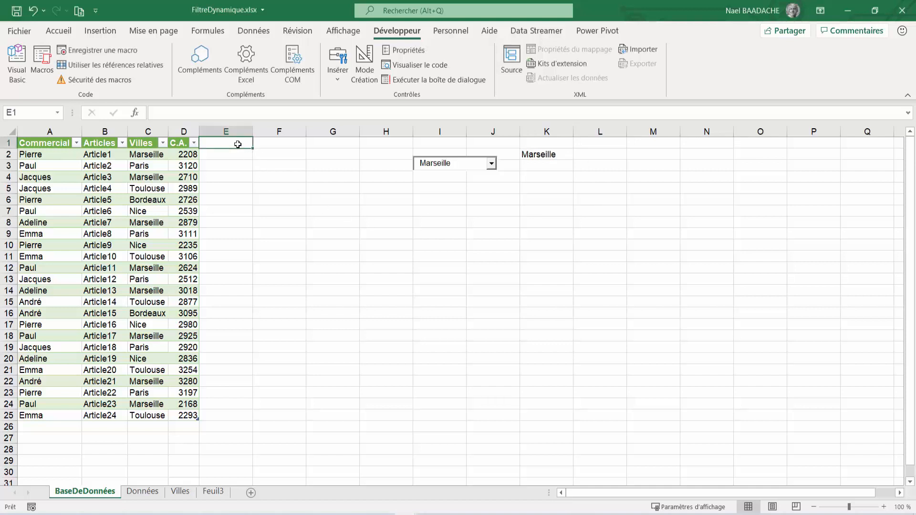
{"action": "type", "text": "Col"}
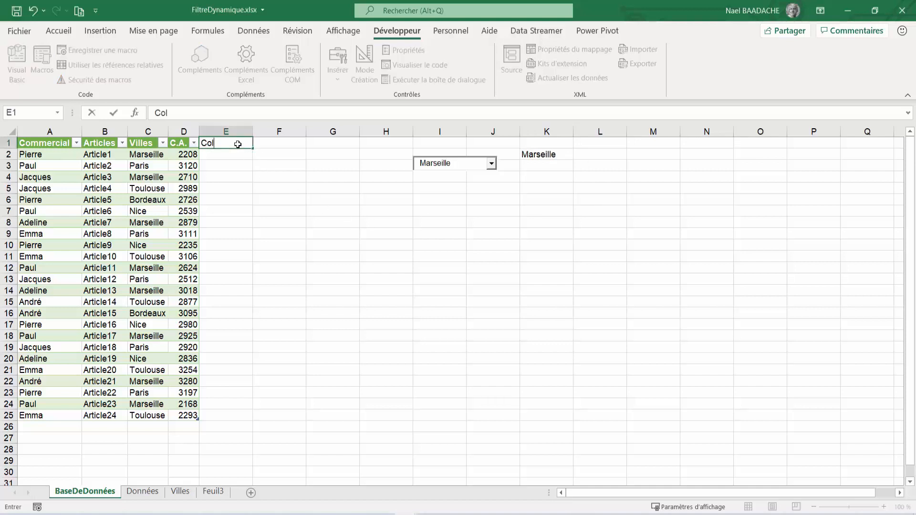
{"action": "type", "text": "1"}
{"action": "key", "text": "Return"}
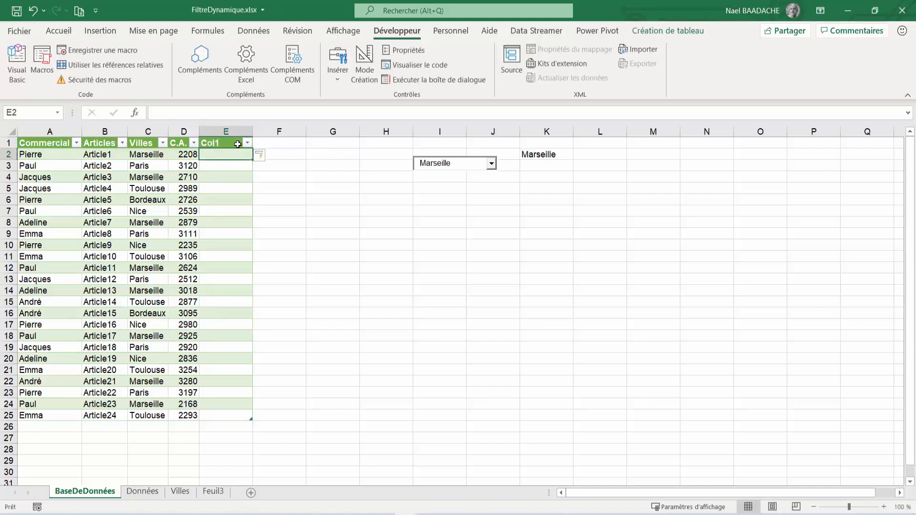
{"action": "left_click", "coordinate": [237, 144]}
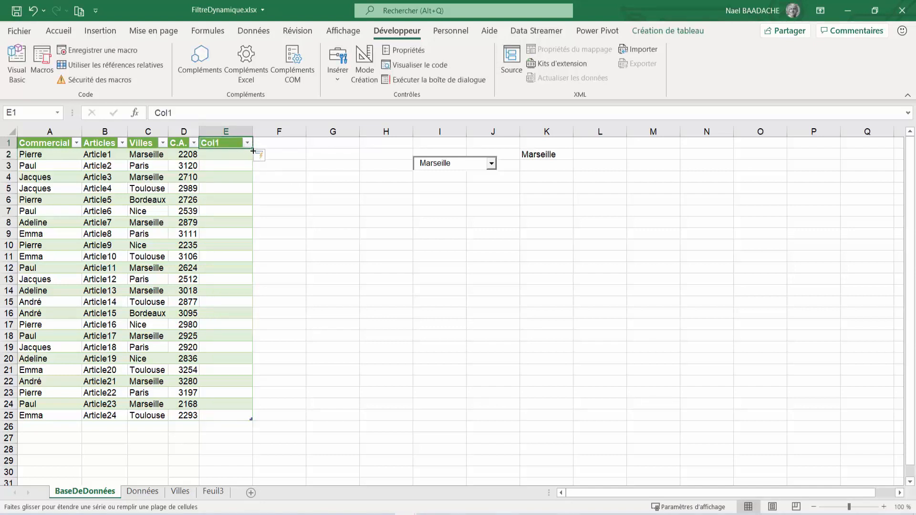
{"action": "left_click_drag", "start_coordinate": [253, 150], "coordinate": [359, 151]}
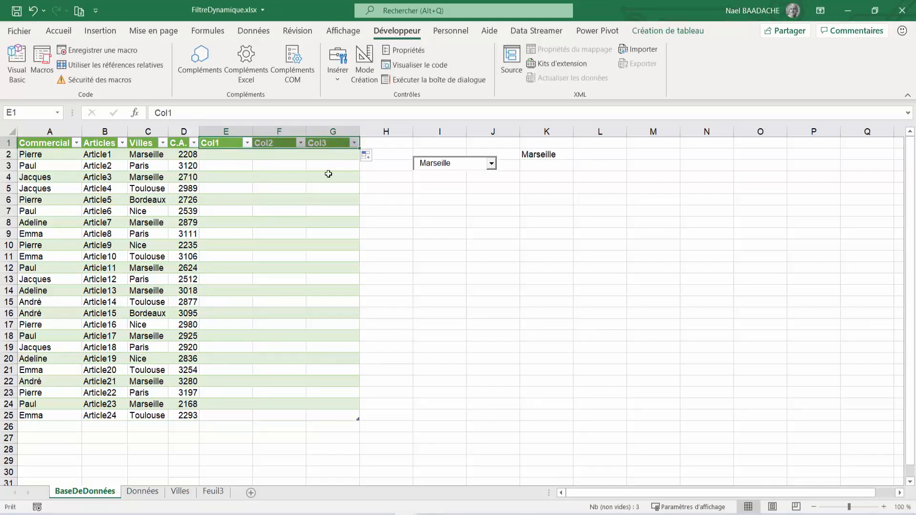
{"action": "left_click", "coordinate": [292, 190]}
{"action": "left_click_drag", "start_coordinate": [224, 158], "coordinate": [328, 418]}
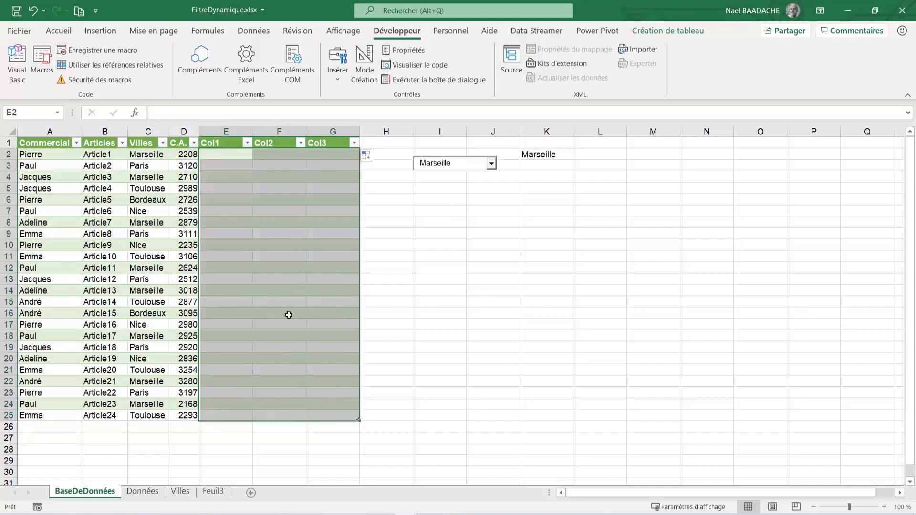
Begin a LIGNES formula in cell E2, the first data cell of Col1
{"action": "left_click", "coordinate": [226, 158]}
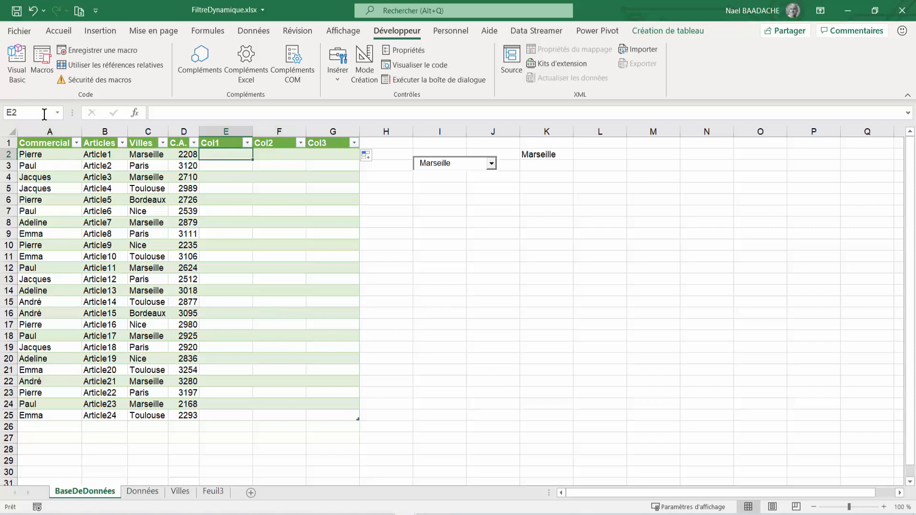
{"action": "type", "text": "=ligens"}
{"action": "key", "text": "BackSpace"}
{"action": "key", "text": "BackSpace"}
{"action": "key", "text": "BackSpace"}
{"action": "key", "text": "BackSpace"}
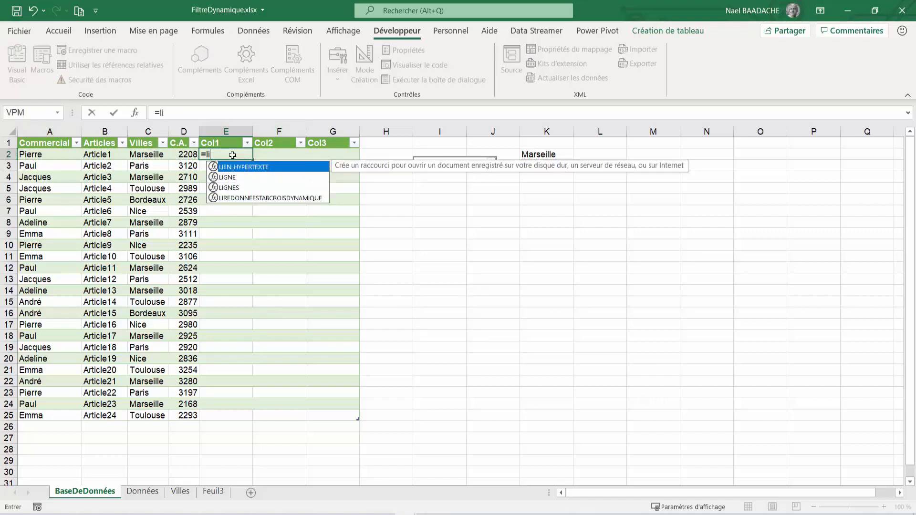
{"action": "type", "text": "gens"}
{"action": "key", "text": "BackSpace"}
{"action": "key", "text": "BackSpace"}
{"action": "key", "text": "BackSpace"}
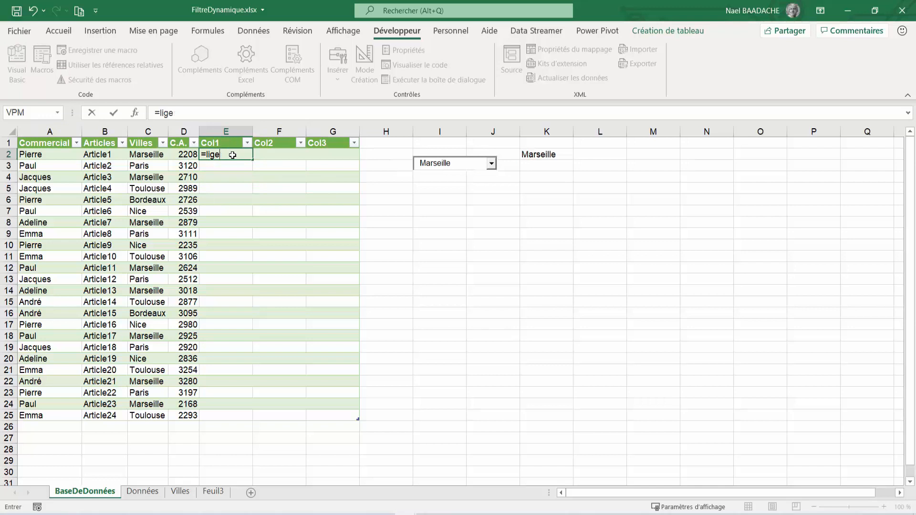
{"action": "type", "text": "nes("}
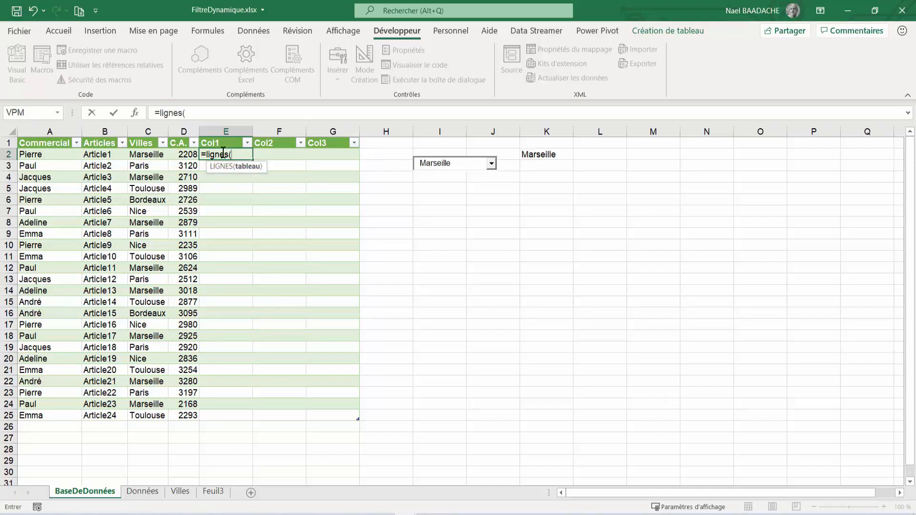
{"action": "left_click", "coordinate": [146, 155]}
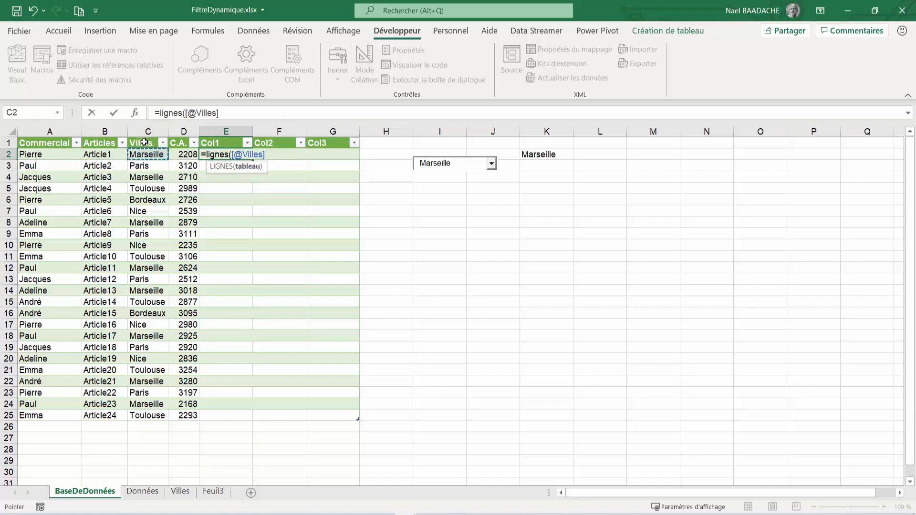
{"action": "key", "text": "BackSpace"}
{"action": "key", "text": "BackSpace"}
{"action": "key", "text": "BackSpace"}
{"action": "key", "text": "BackSpace"}
{"action": "key", "text": "BackSpace"}
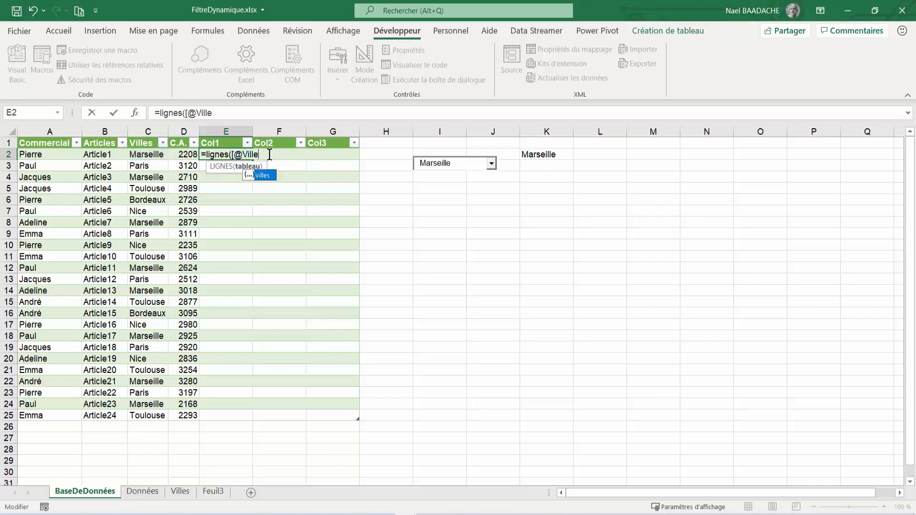
{"action": "key", "text": "BackSpace"}
{"action": "key", "text": "BackSpace"}
{"action": "key", "text": "BackSpace"}
{"action": "key", "text": "BackSpace"}
{"action": "key", "text": "BackSpace"}
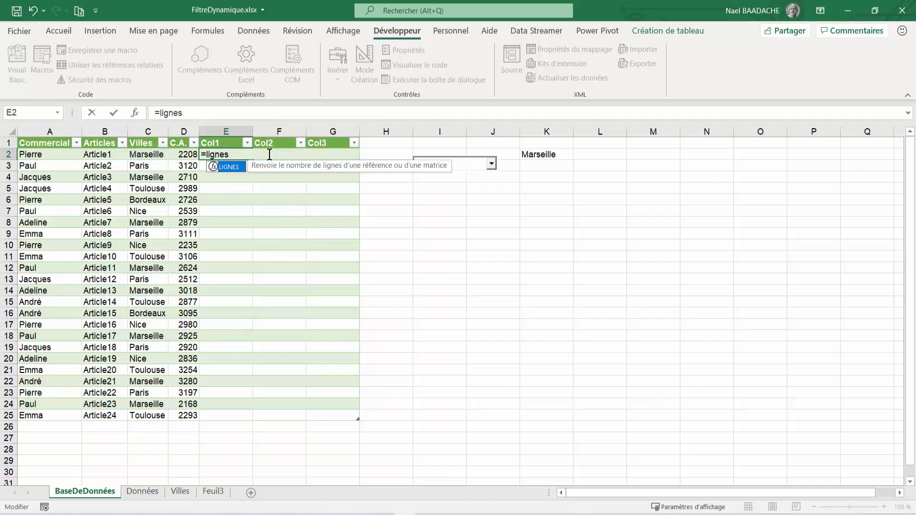
Complete the E2 formula as =LIGNES($C$2:C2) to number the table rows in Col1
{"action": "type", "text": "(C"}
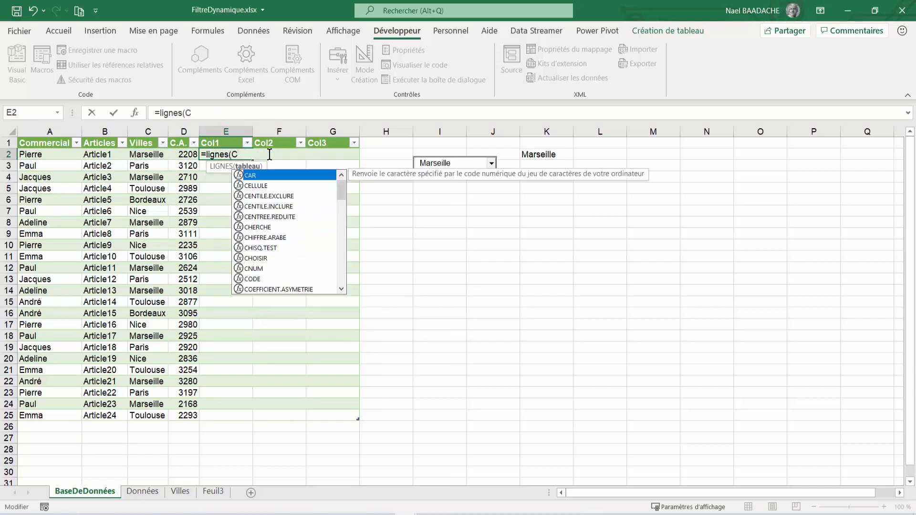
{"action": "type", "text": "2"}
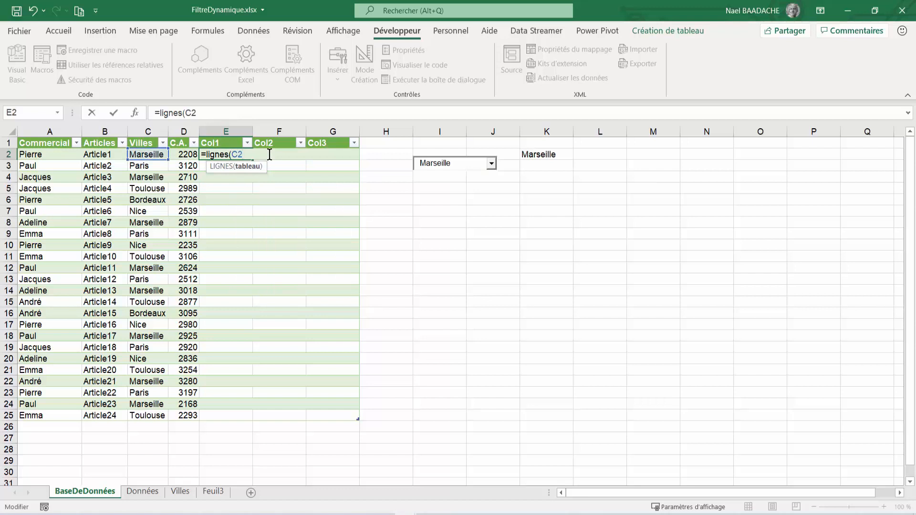
{"action": "type", "text": ":"}
{"action": "type", "text": "2"}
{"action": "key", "text": "F4"}
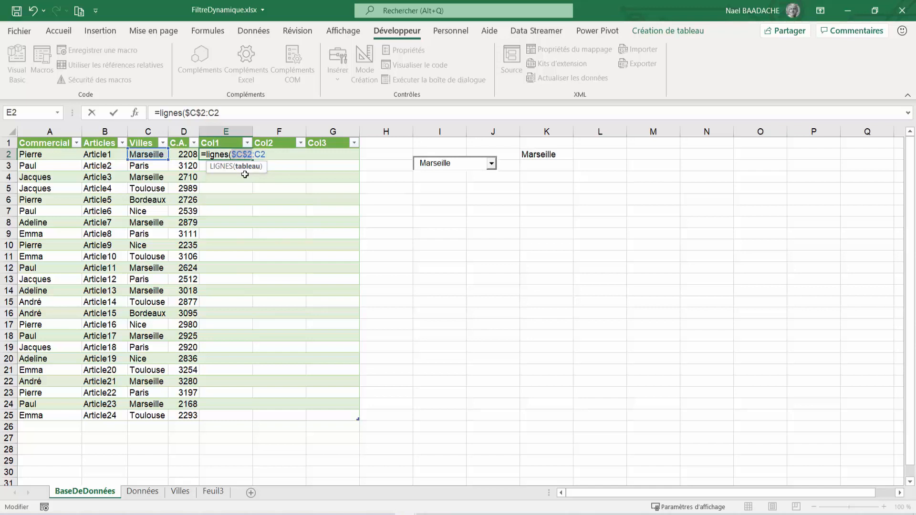
{"action": "key", "text": "Return"}
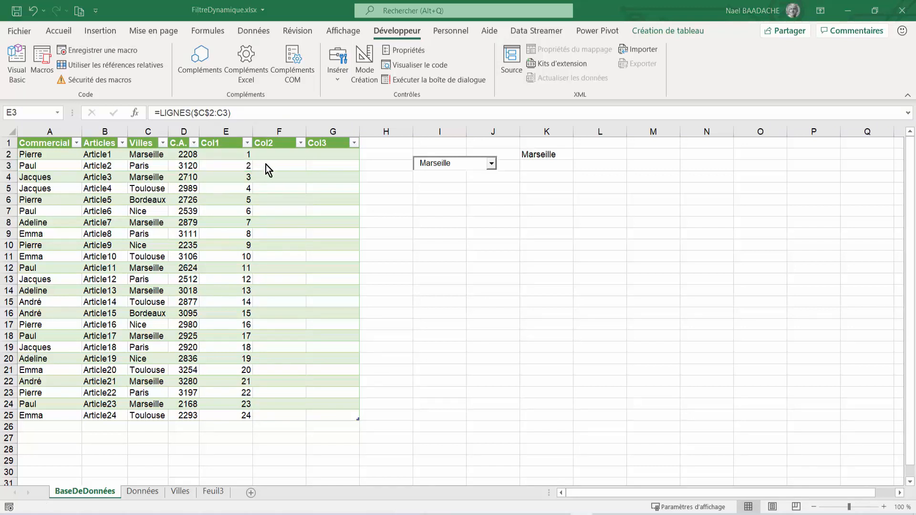
Begin a CHERCHE formula in cell F2 of Col2 with the absolute reference $K$2 as the text to find
{"action": "left_click", "coordinate": [289, 155]}
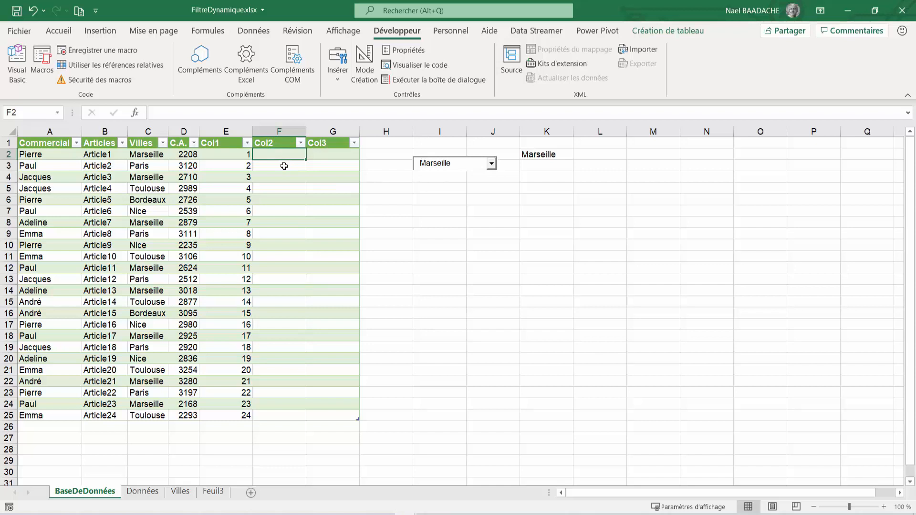
{"action": "type", "text": "=chercher"}
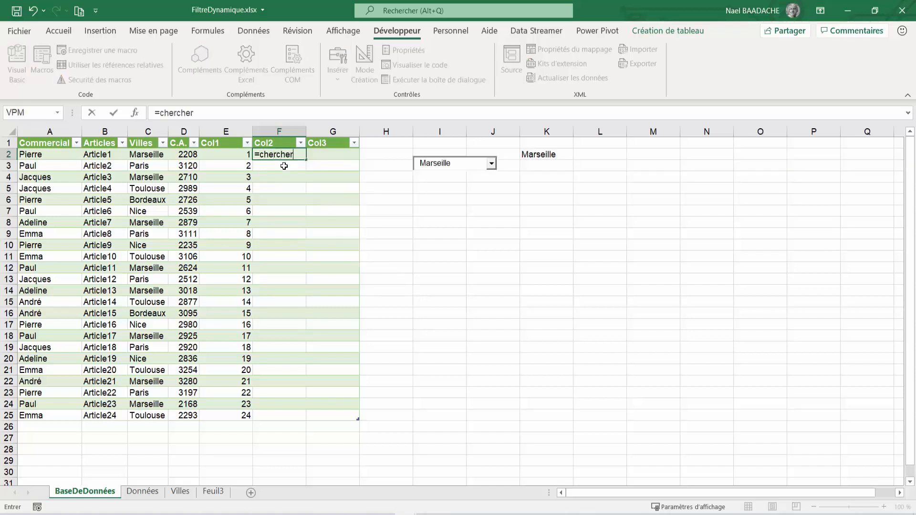
{"action": "key", "text": "BackSpace"}
{"action": "type", "text": "("}
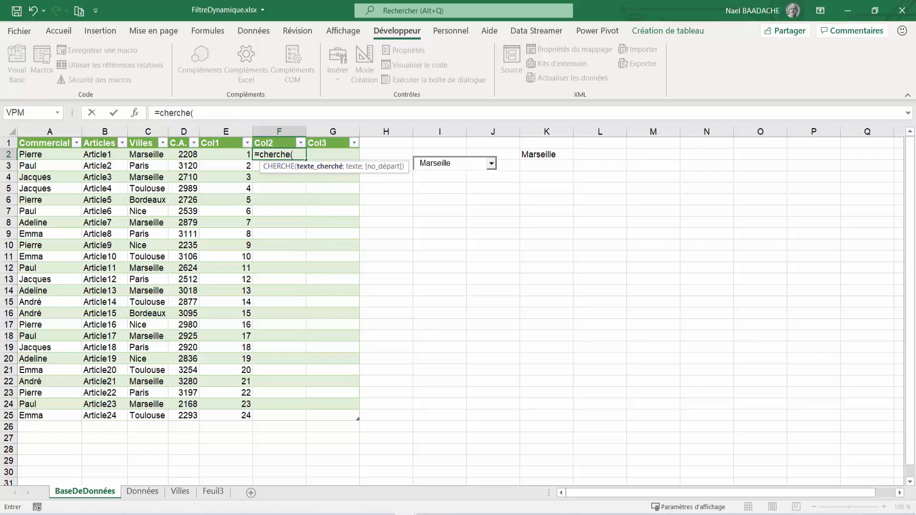
{"action": "left_click", "coordinate": [541, 154]}
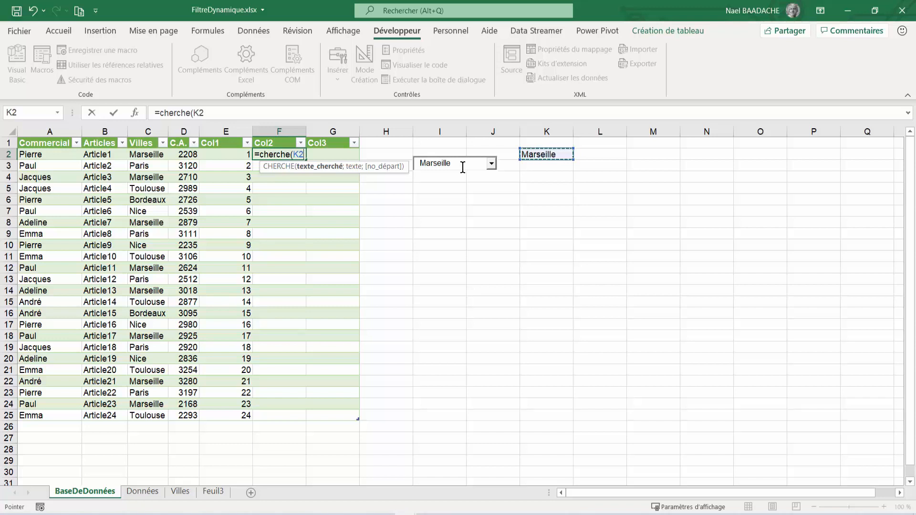
{"action": "key", "text": "F4"}
{"action": "key", "text": "F8"}
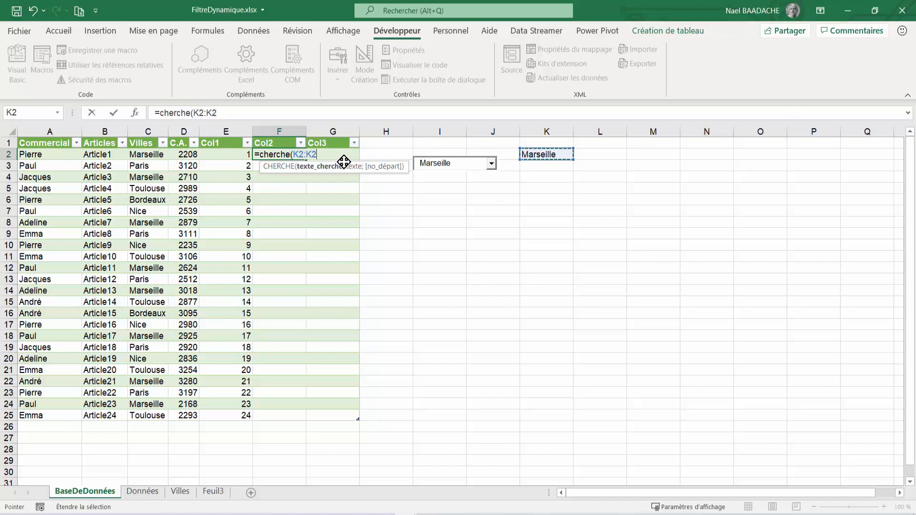
{"action": "left_click", "coordinate": [302, 154]}
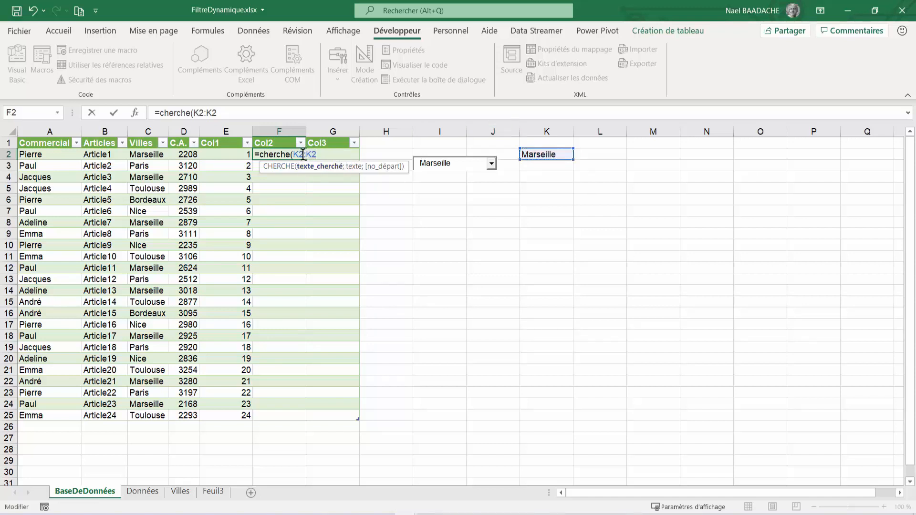
{"action": "key", "text": "F4"}
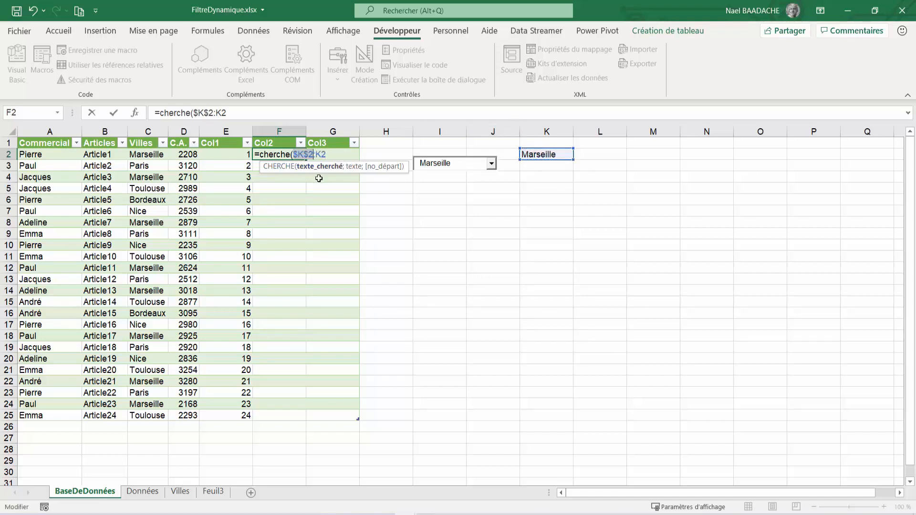
{"action": "left_click", "coordinate": [328, 154]}
{"action": "key", "text": "BackSpace"}
{"action": "key", "text": "BackSpace"}
{"action": "key", "text": "BackSpace"}
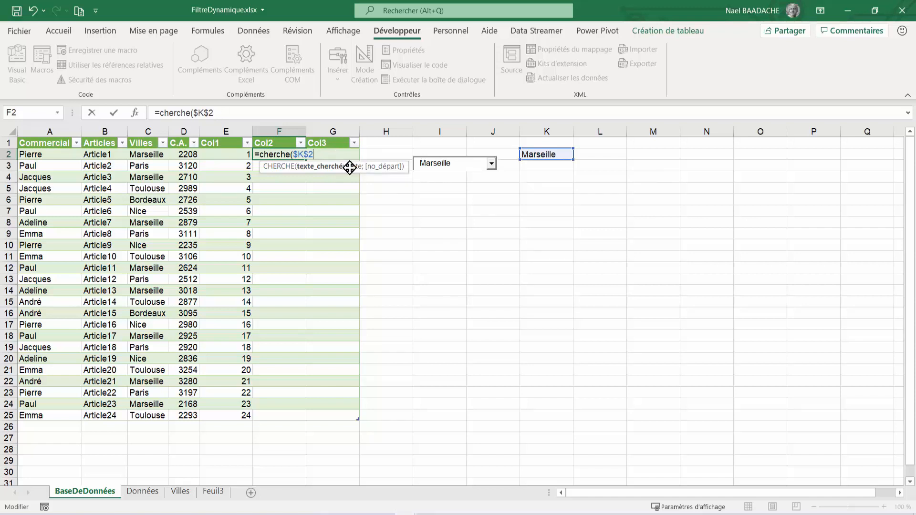
{"action": "type", "text": ";"}
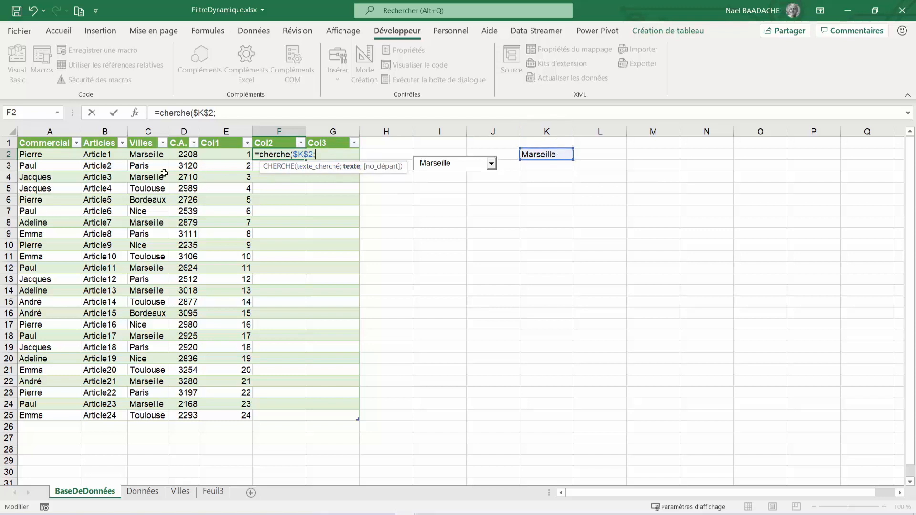
{"action": "left_click", "coordinate": [147, 156]}
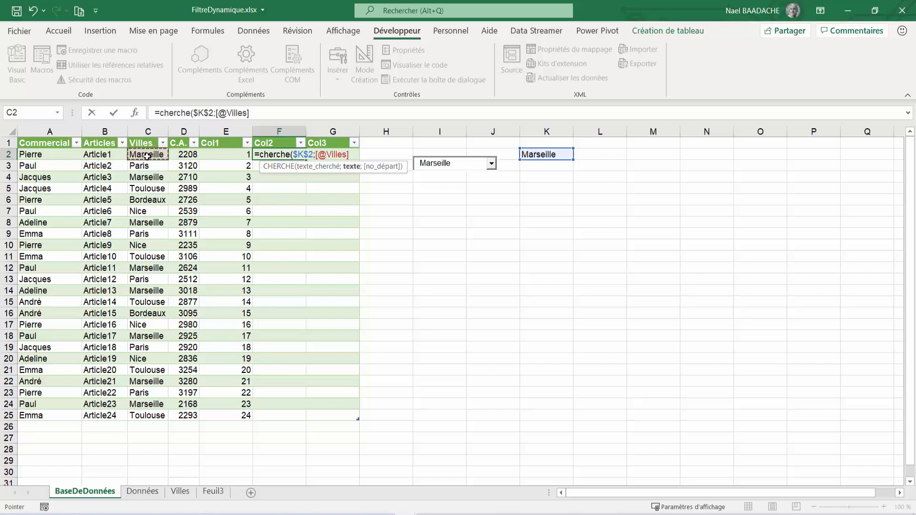
{"action": "key", "text": "BackSpace"}
{"action": "key", "text": "BackSpace"}
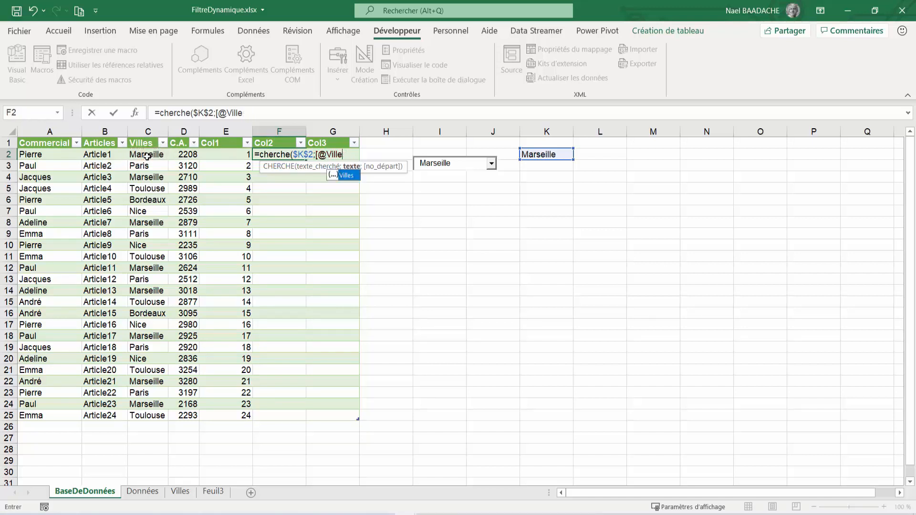
{"action": "key", "text": "BackSpace"}
{"action": "key", "text": "BackSpace"}
{"action": "key", "text": "BackSpace"}
{"action": "key", "text": "BackSpace"}
{"action": "key", "text": "BackSpace"}
{"action": "key", "text": "BackSpace"}
{"action": "key", "text": "BackSpace"}
{"action": "key", "text": "BackSpace"}
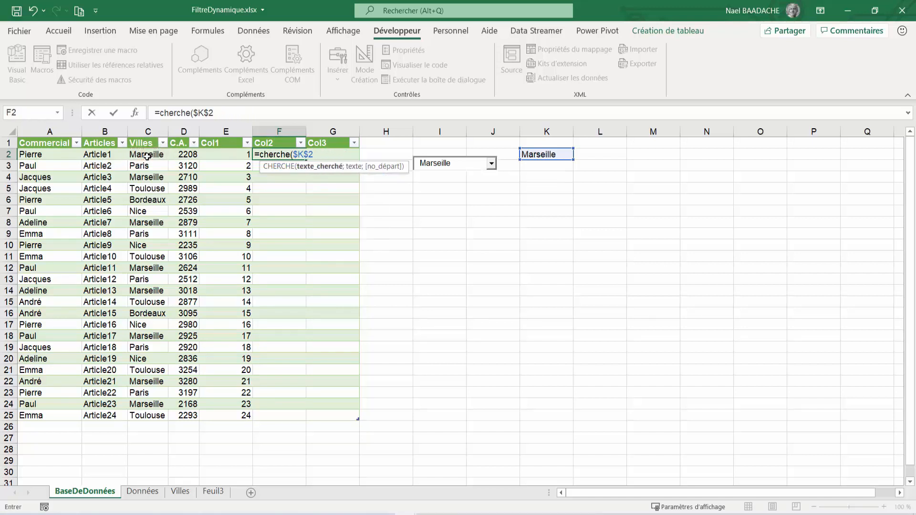
Complete the F2 formula as =CHERCHE($K$2;C2) with city cell C2 as the text to search
{"action": "type", "text": ";"}
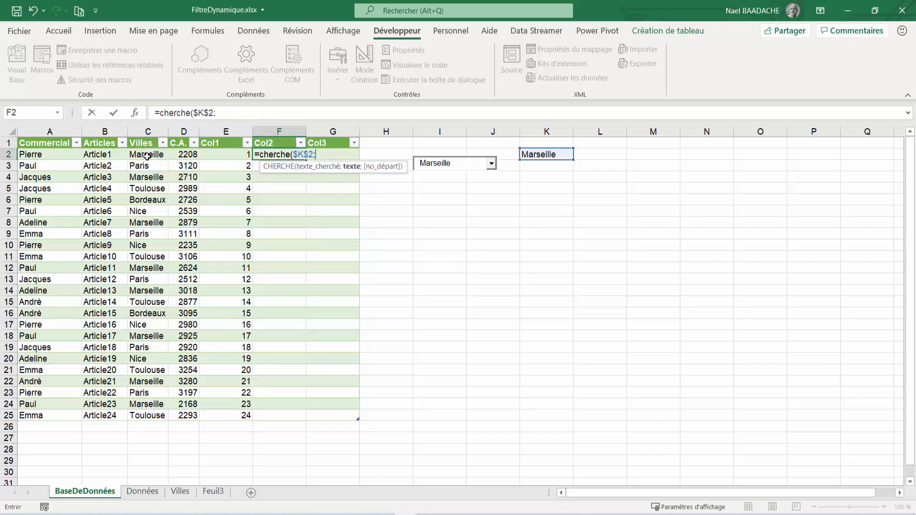
{"action": "type", "text": "C2)"}
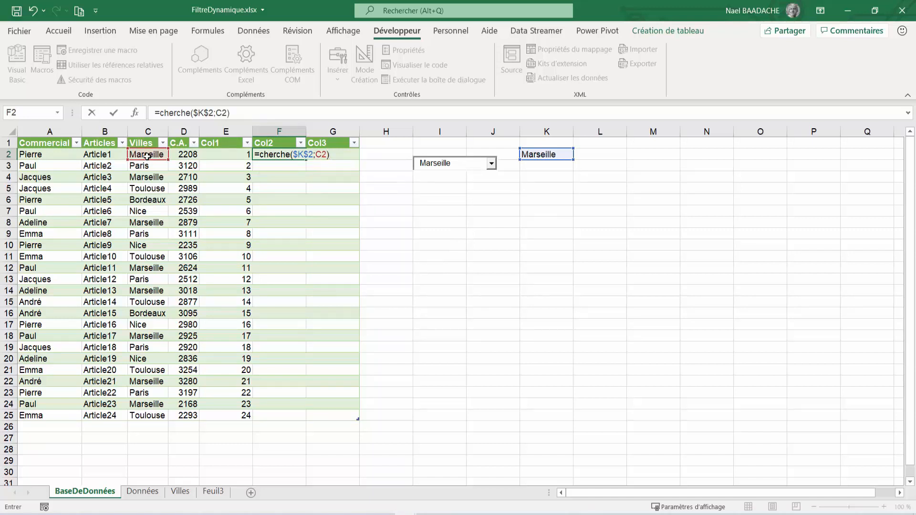
{"action": "key", "text": "Return"}
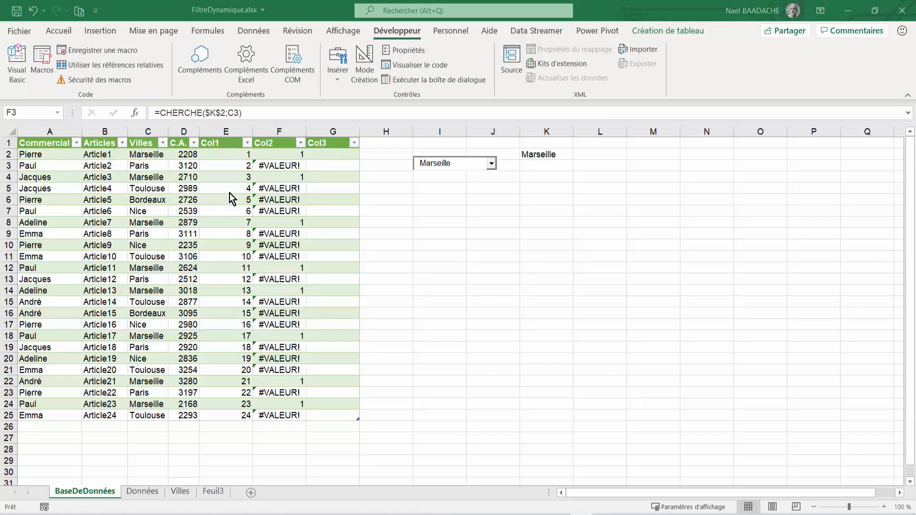
Wrap the F2 formula in ESTNUM so that Col2 uses =ESTNUM(CHERCHE($K$2;C2))
{"action": "left_click", "coordinate": [284, 155]}
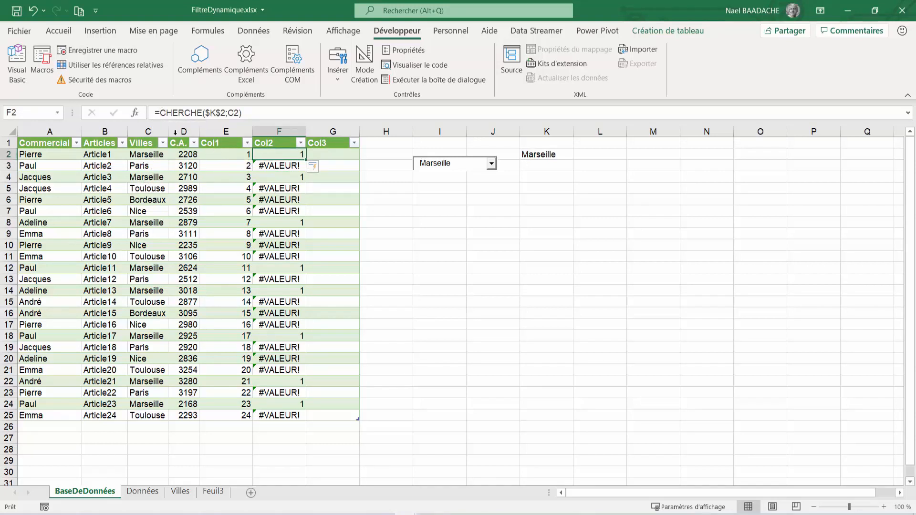
{"action": "left_click", "coordinate": [161, 111]}
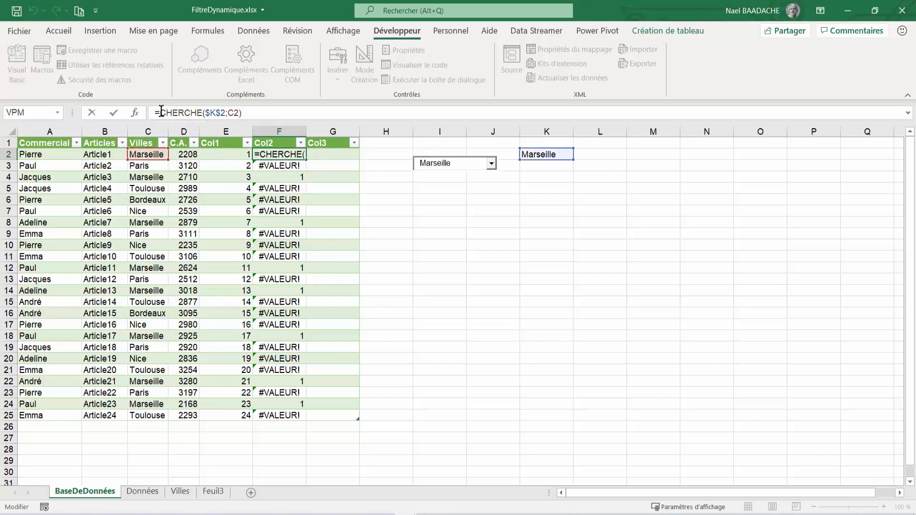
{"action": "type", "text": "estnum"}
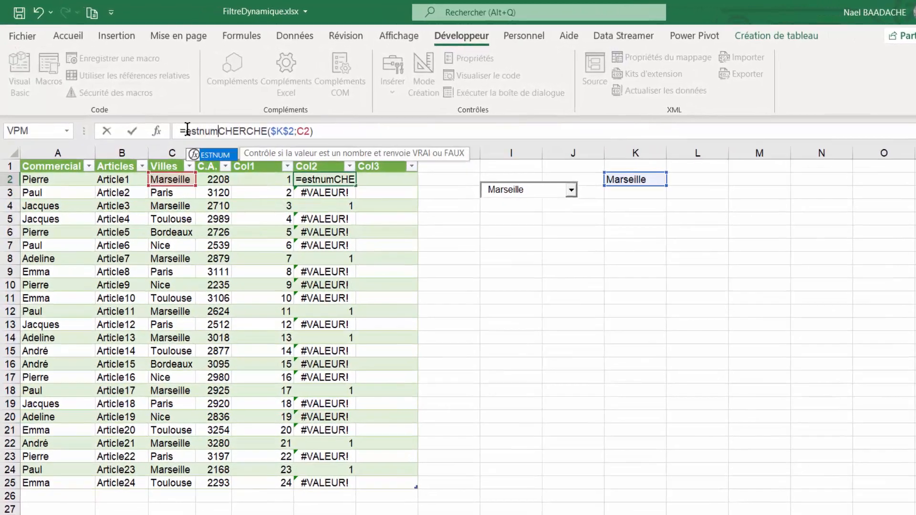
{"action": "type", "text": "("}
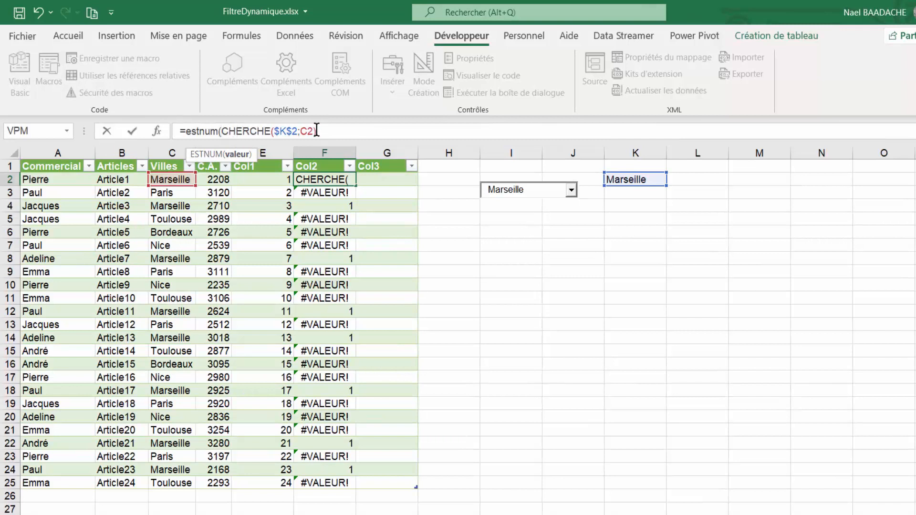
{"action": "left_click", "coordinate": [328, 130]}
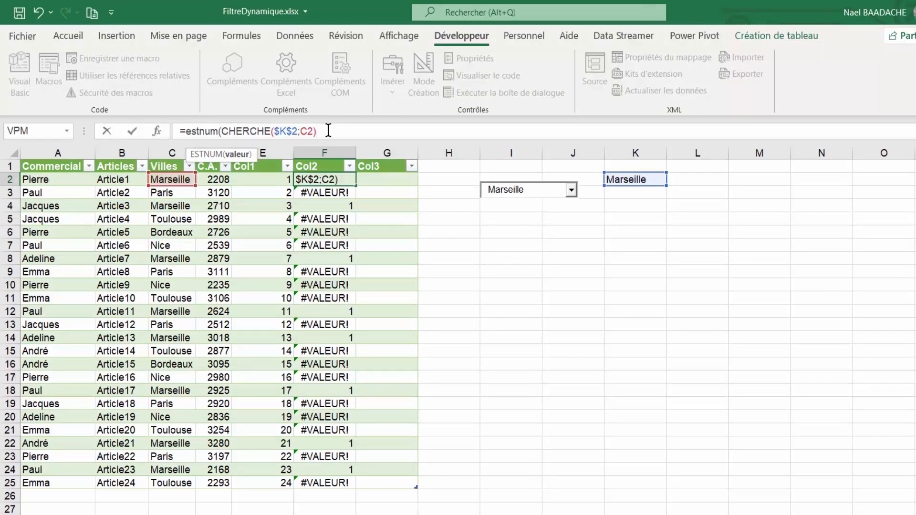
{"action": "type", "text": ")"}
{"action": "key", "text": "Return"}
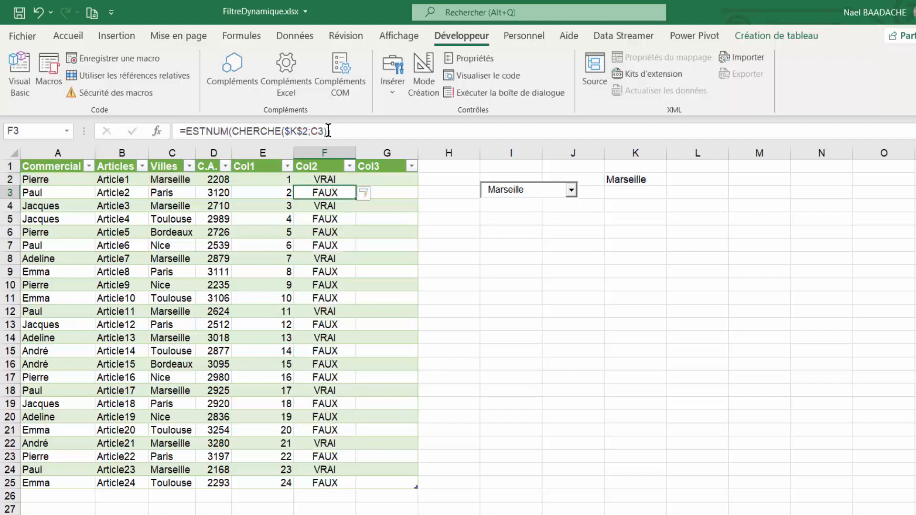
Compare the Col2 formulas and results in F2 and F3 with the cities in the Villes column
{"action": "left_click", "coordinate": [319, 180]}
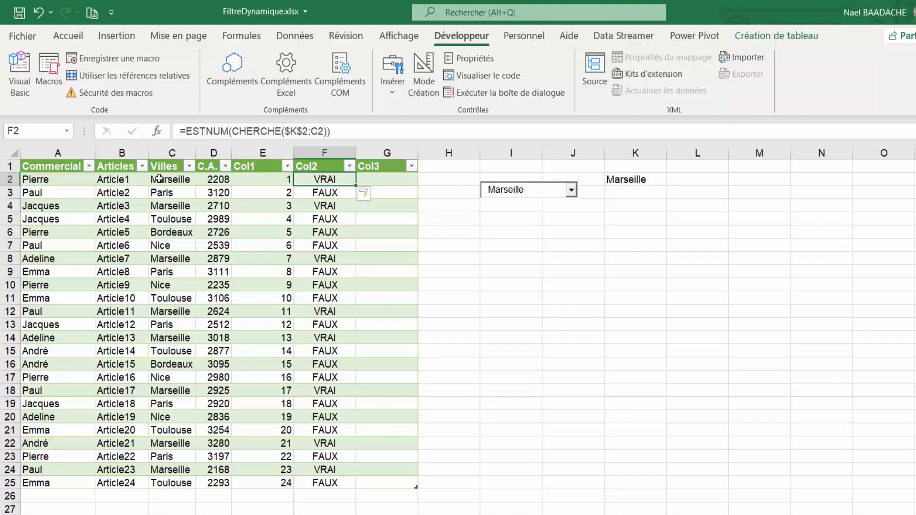
{"action": "left_click", "coordinate": [168, 194]}
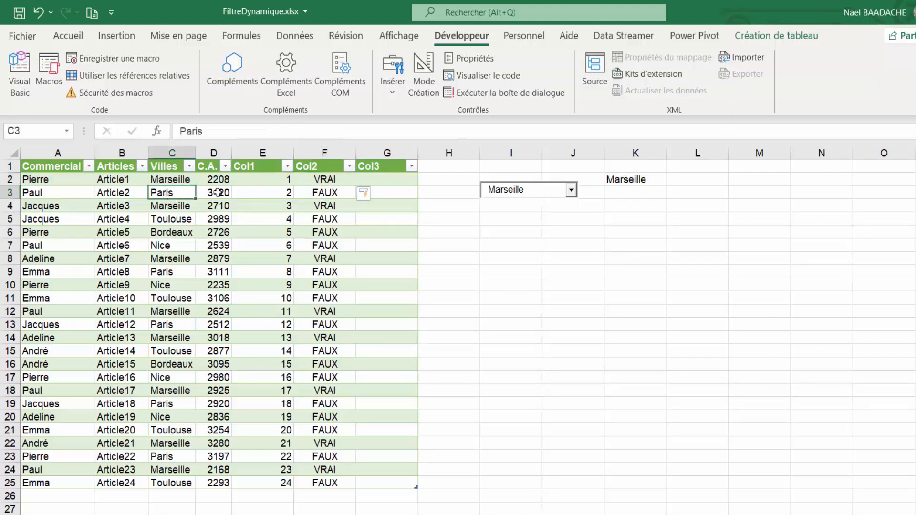
{"action": "left_click", "coordinate": [307, 191]}
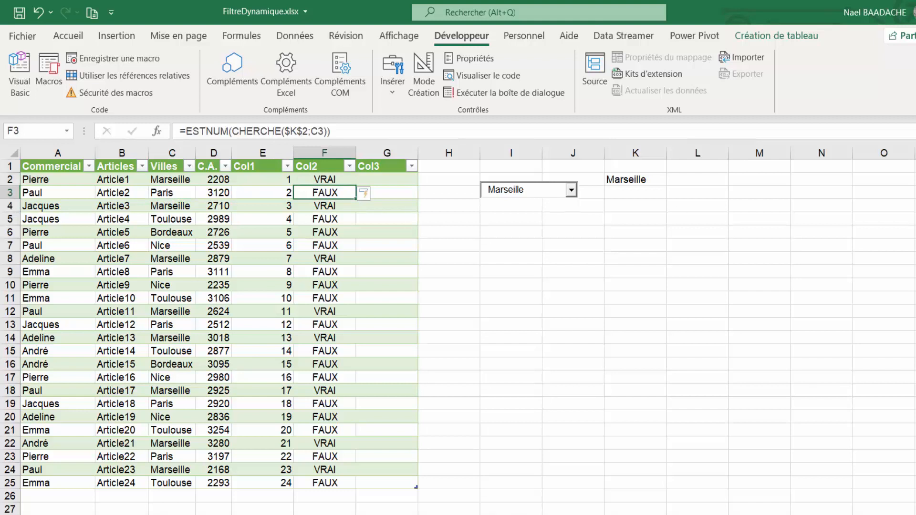
Wrap the F2 formula in a SI function with ESTNUM(CHERCHE($K$2;C2)) as its logical test
{"action": "left_click", "coordinate": [321, 180]}
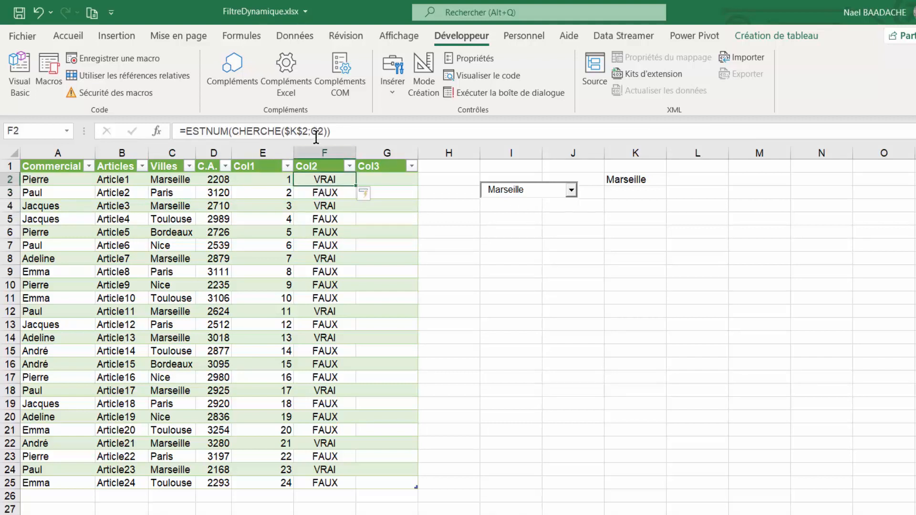
{"action": "left_click", "coordinate": [184, 131]}
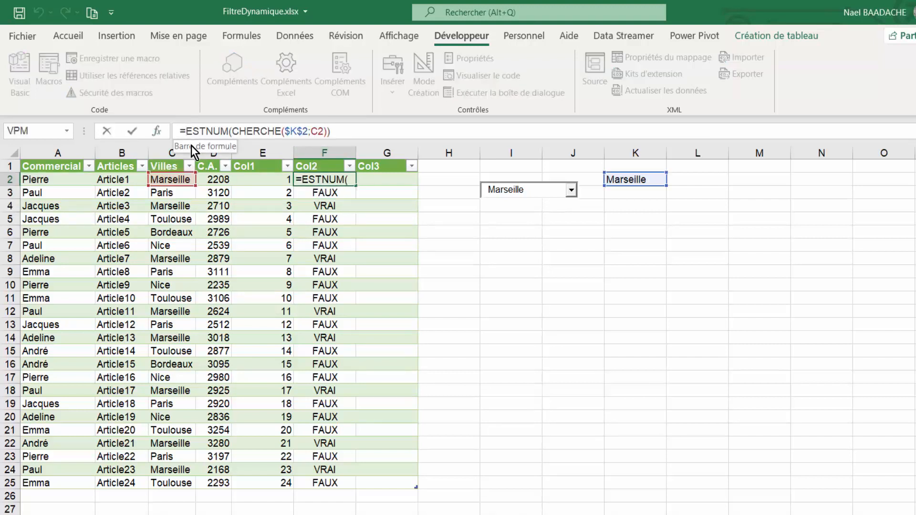
{"action": "type", "text": "si"}
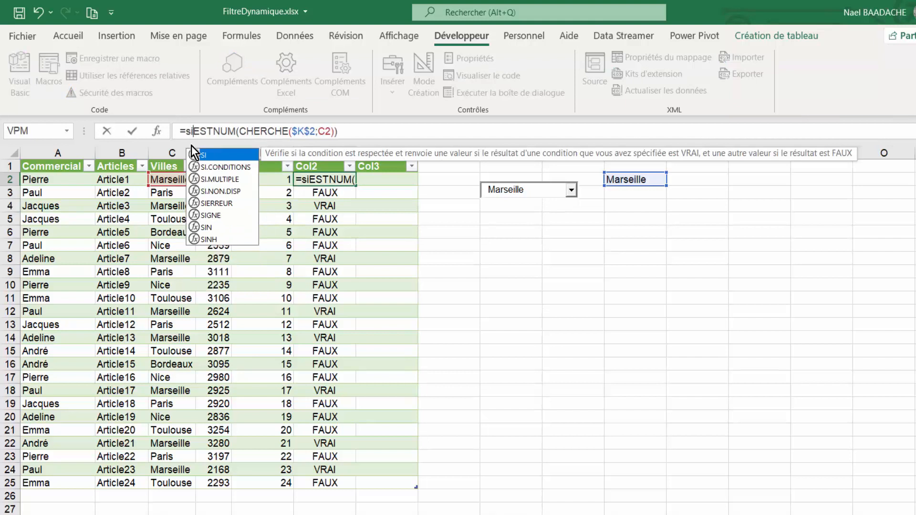
{"action": "type", "text": "("}
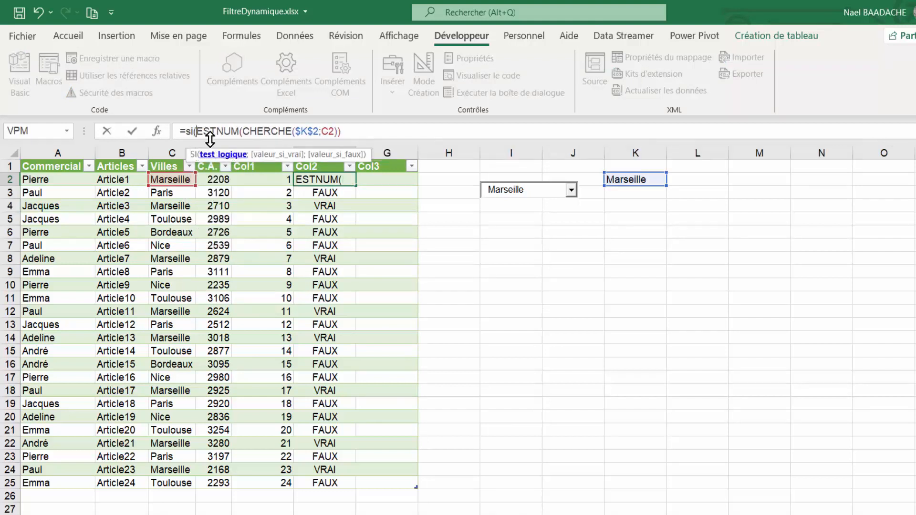
{"action": "left_click", "coordinate": [346, 131]}
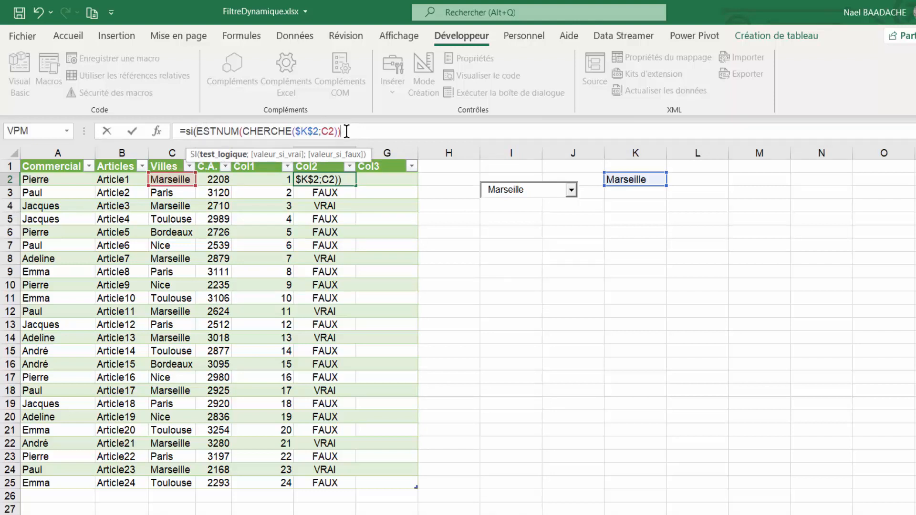
{"action": "type", "text": ";"}
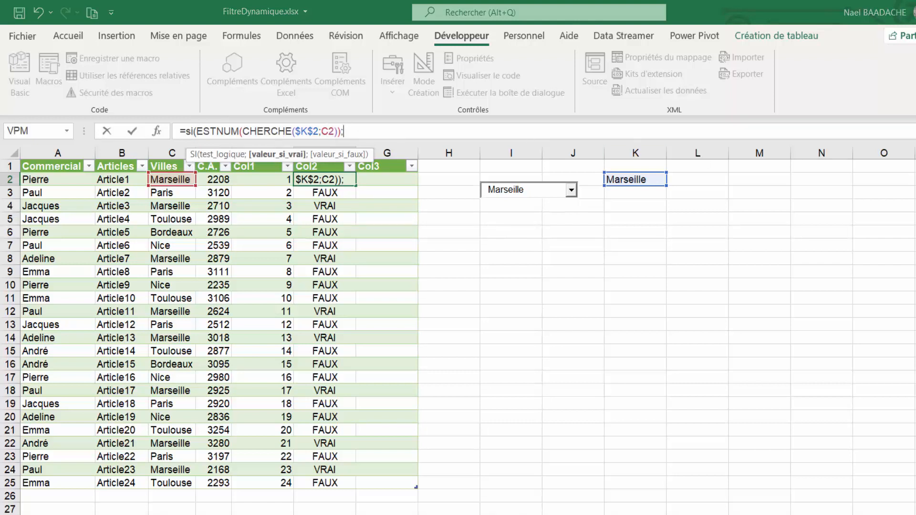
{"action": "left_click", "coordinate": [267, 179]}
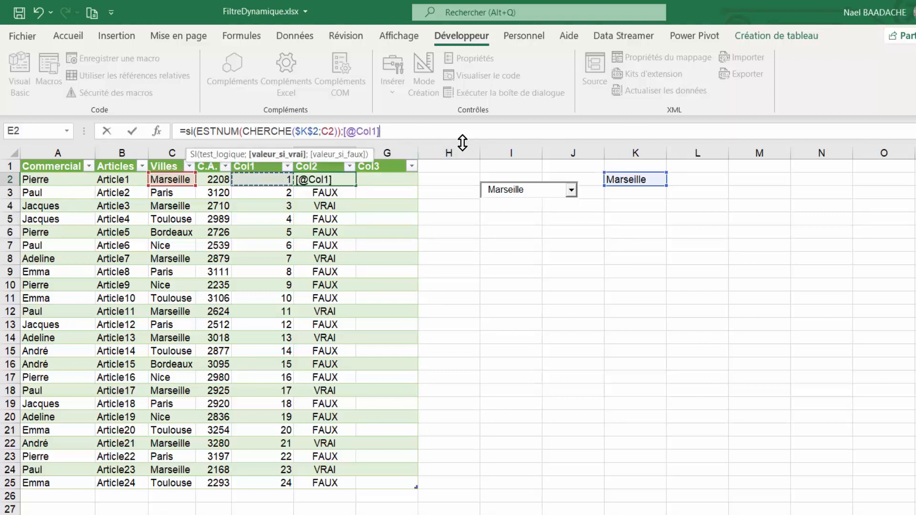
{"action": "key", "text": "BackSpace"}
{"action": "key", "text": "BackSpace"}
{"action": "key", "text": "BackSpace"}
{"action": "key", "text": "BackSpace"}
{"action": "key", "text": "BackSpace"}
{"action": "key", "text": "BackSpace"}
{"action": "key", "text": "BackSpace"}
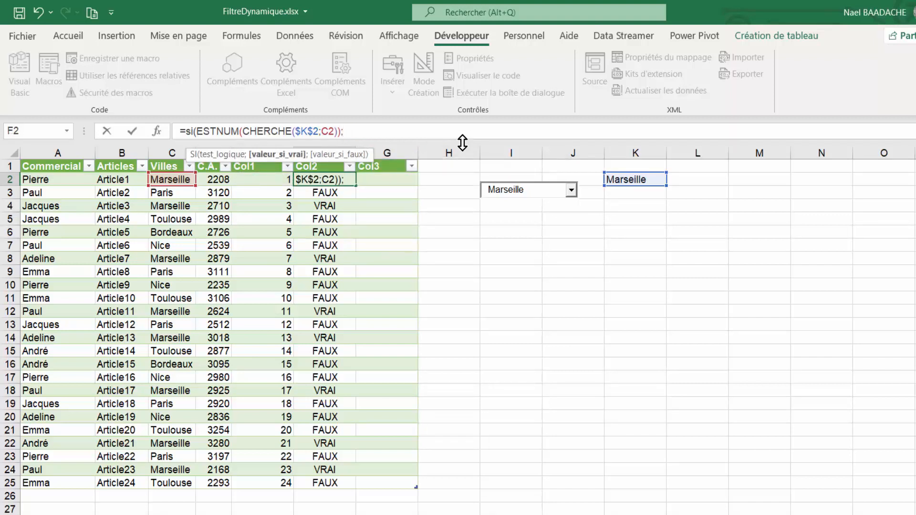
Complete the SI formula in F2 with E2 as the value if true and "" as the value if false
{"action": "type", "text": "E2"}
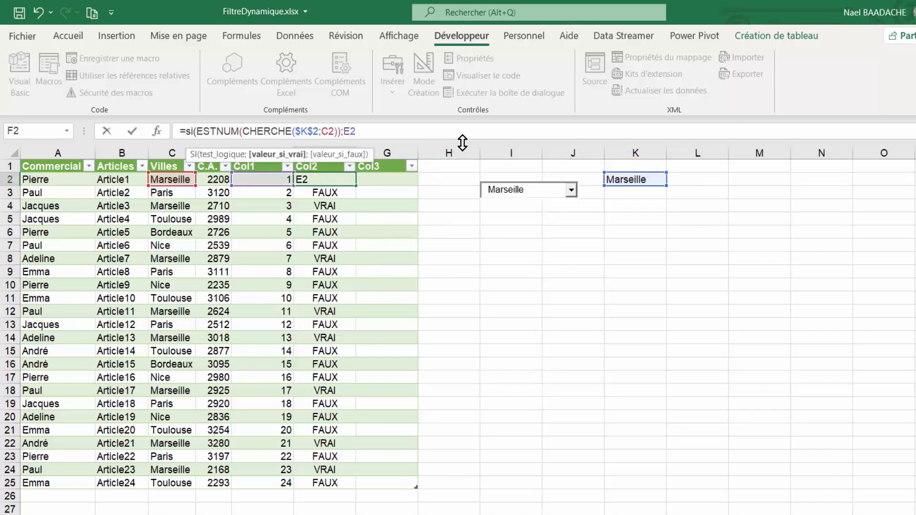
{"action": "type", "text": ";"}
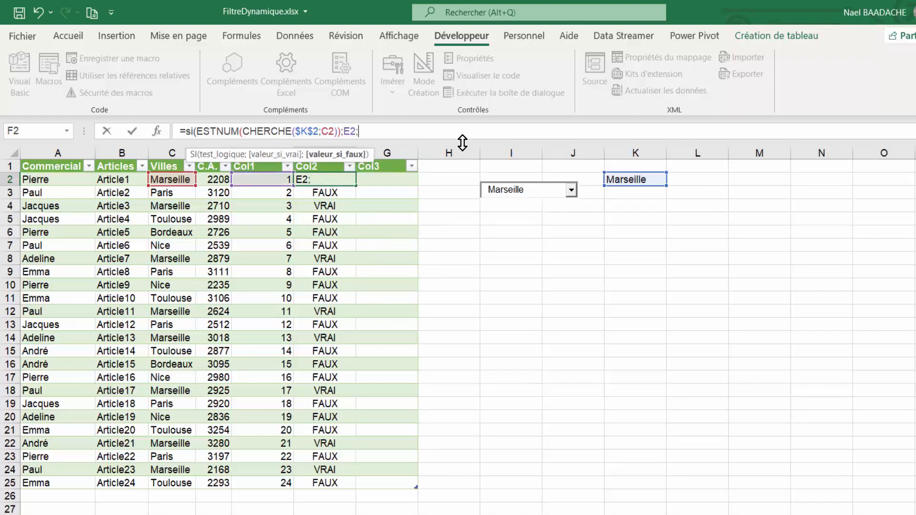
{"action": "type", "text": "\"\")"}
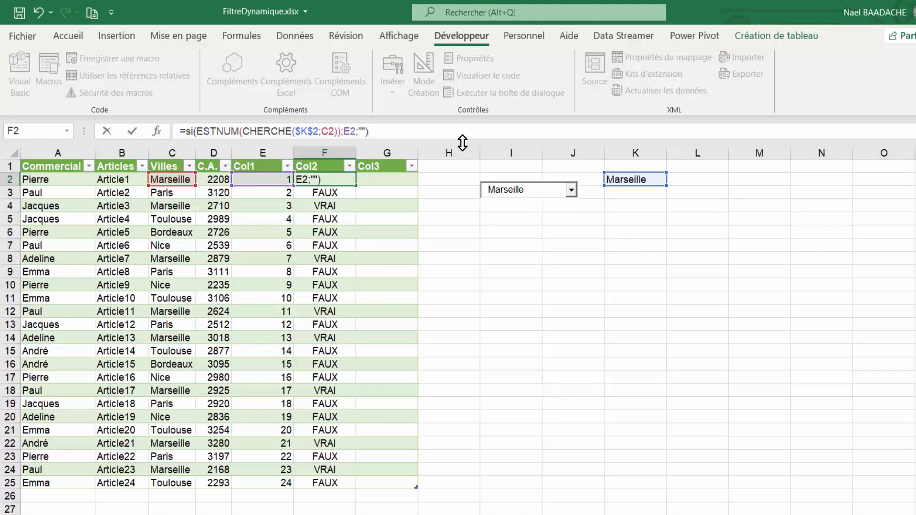
{"action": "key", "text": "Return"}
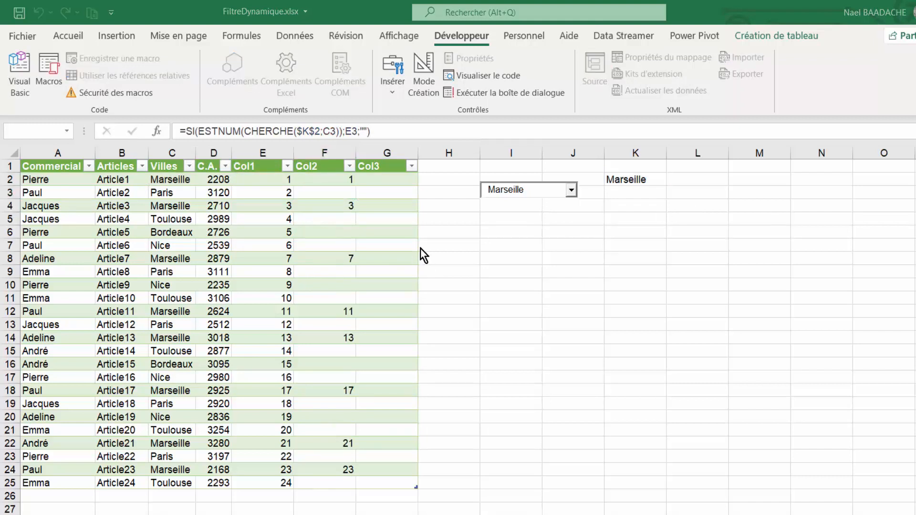
Compare the Col2 formulas and row numbers with the matching cities in Villes, and examine the empty Col3 cells beside them
{"action": "left_click", "coordinate": [367, 232]}
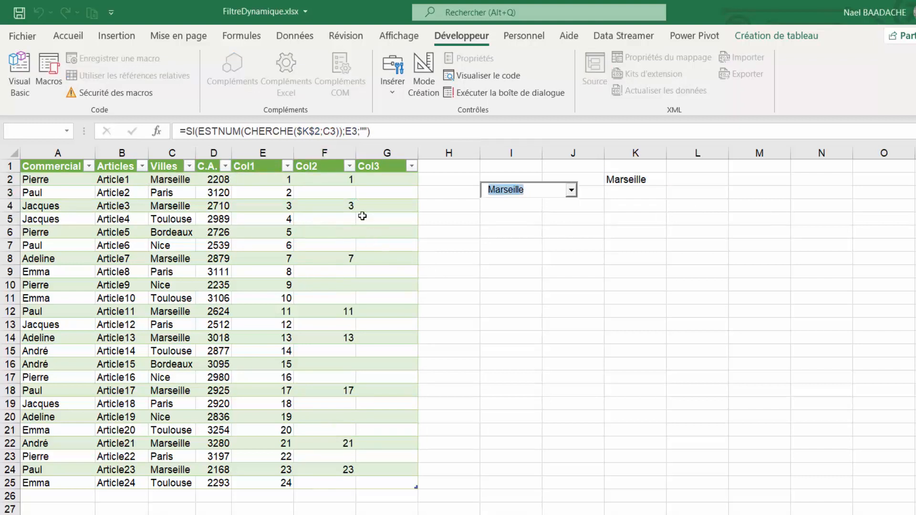
{"action": "left_click", "coordinate": [333, 180]}
{"action": "left_click", "coordinate": [331, 206]}
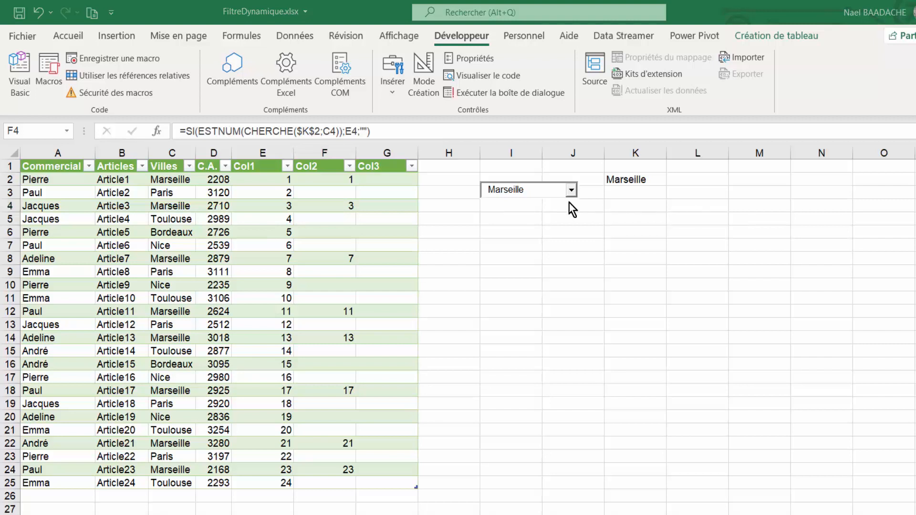
{"action": "left_click", "coordinate": [344, 187]}
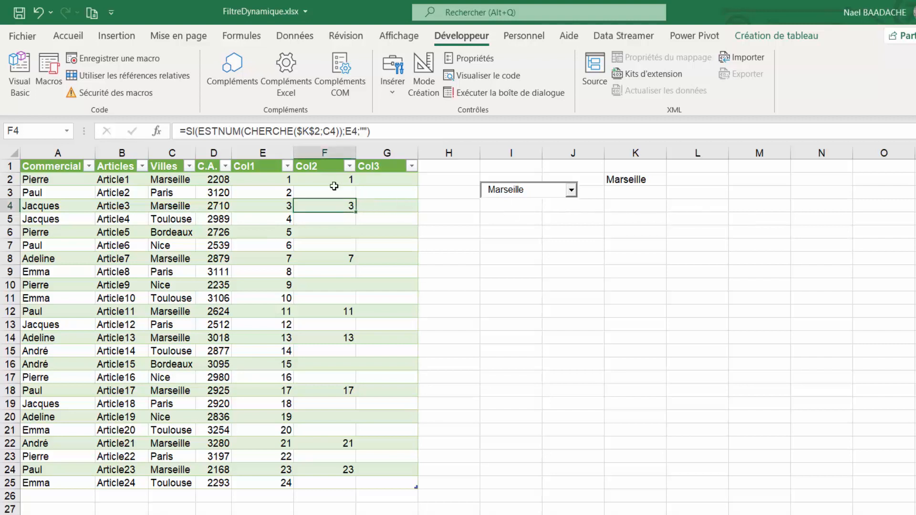
{"action": "left_click", "coordinate": [333, 181]}
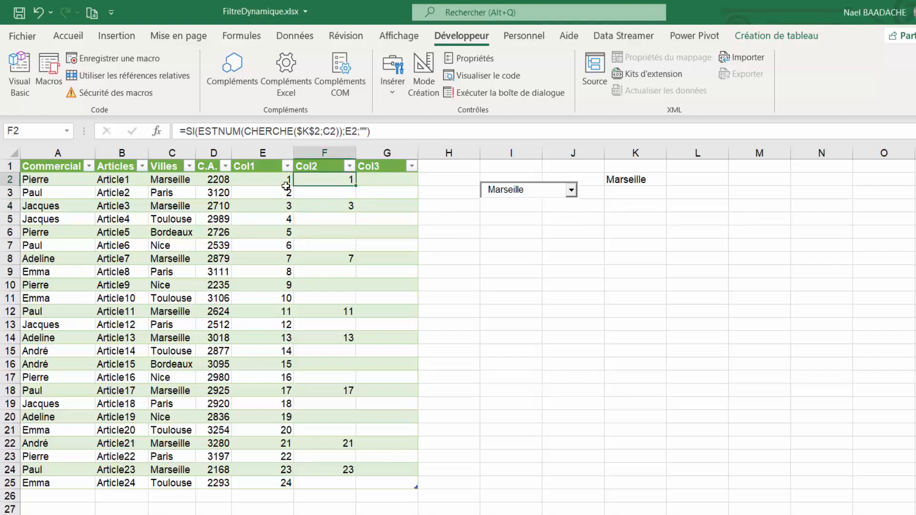
{"action": "left_click", "coordinate": [186, 179]}
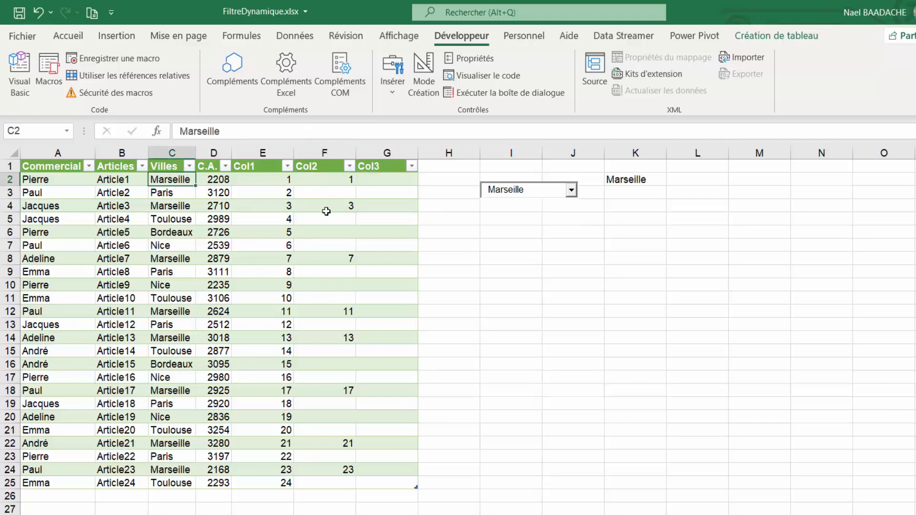
{"action": "left_click", "coordinate": [350, 206]}
{"action": "left_click", "coordinate": [175, 206]}
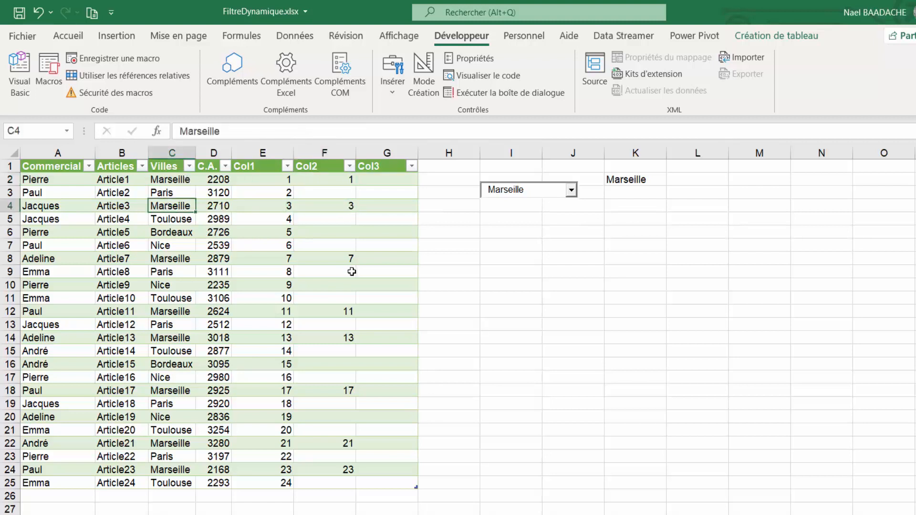
{"action": "left_click", "coordinate": [351, 260]}
{"action": "left_click", "coordinate": [177, 259]}
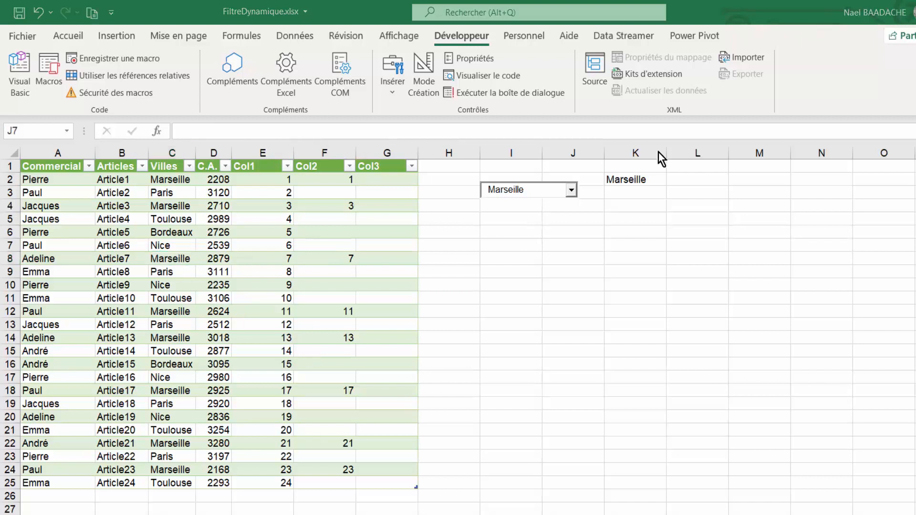
{"action": "left_click", "coordinate": [392, 177]}
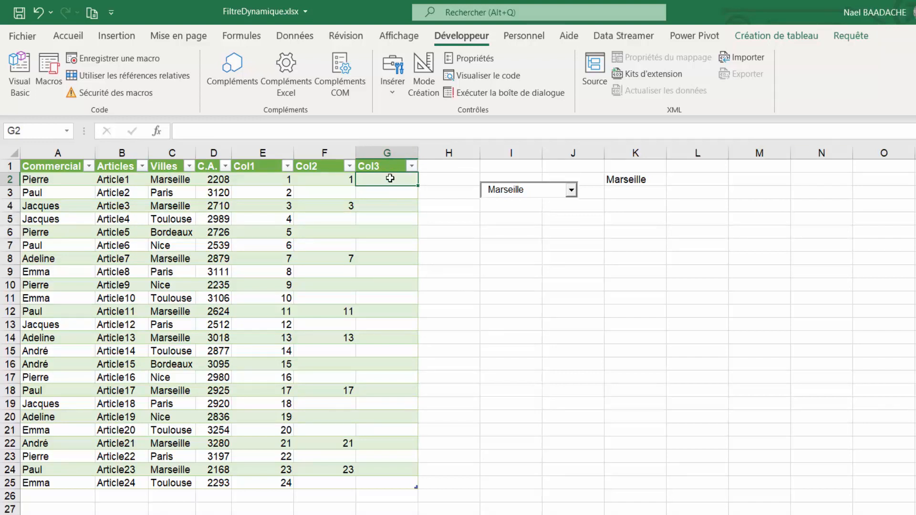
{"action": "left_click", "coordinate": [344, 182]}
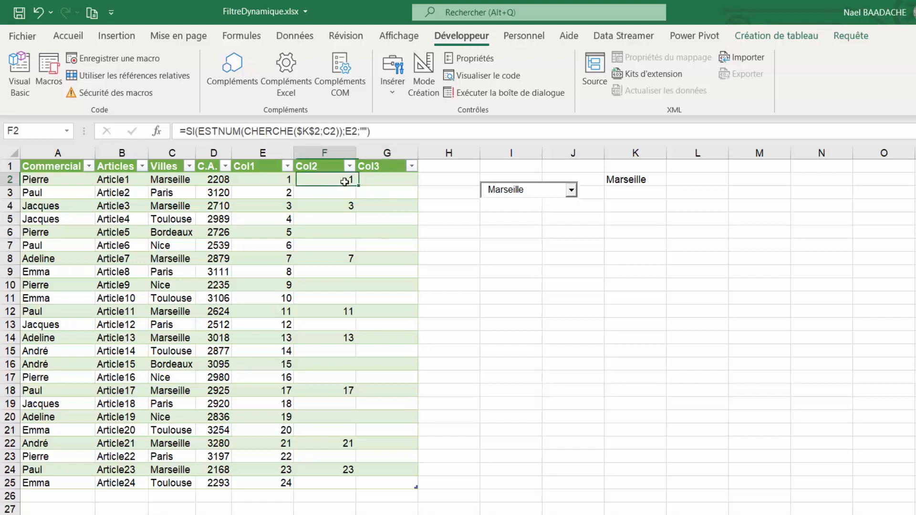
{"action": "left_click", "coordinate": [342, 471]}
{"action": "left_click_drag", "start_coordinate": [406, 184], "coordinate": [398, 280]}
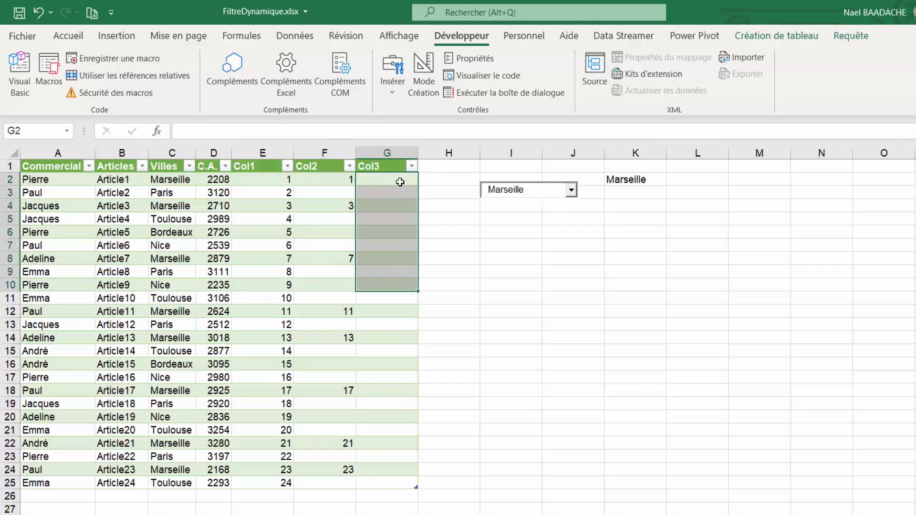
Begin a PETITE.VALEUR formula in cell G2 of Col3
{"action": "left_click", "coordinate": [400, 180]}
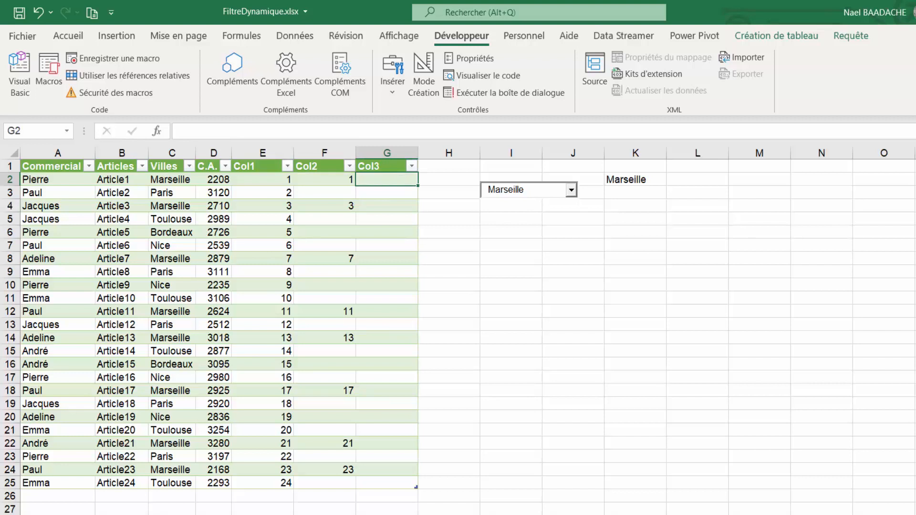
{"action": "type", "text": "=pe"}
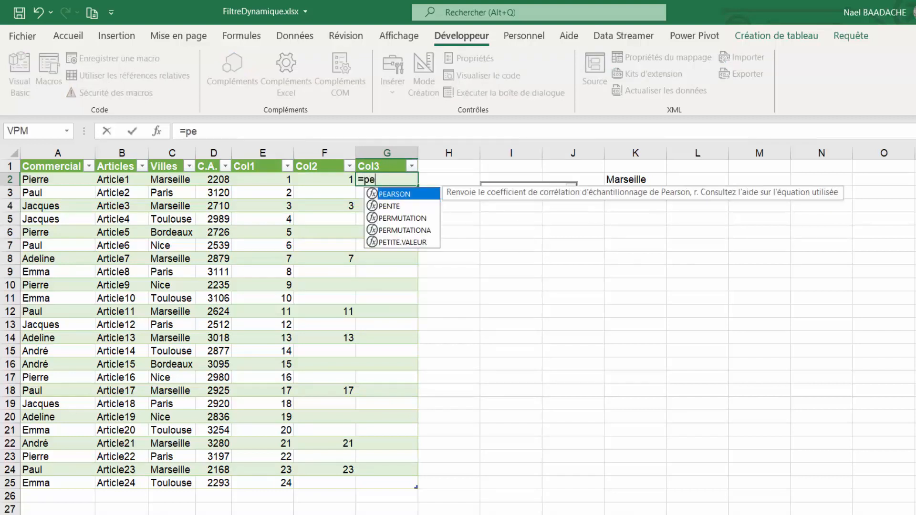
{"action": "type", "text": "tite"}
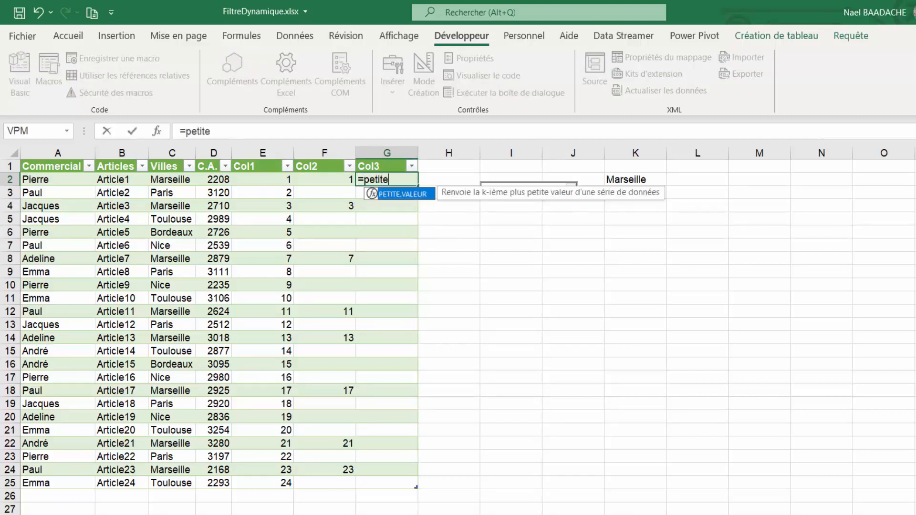
{"action": "type", "text": ".va"}
{"action": "double_click", "coordinate": [413, 194]}
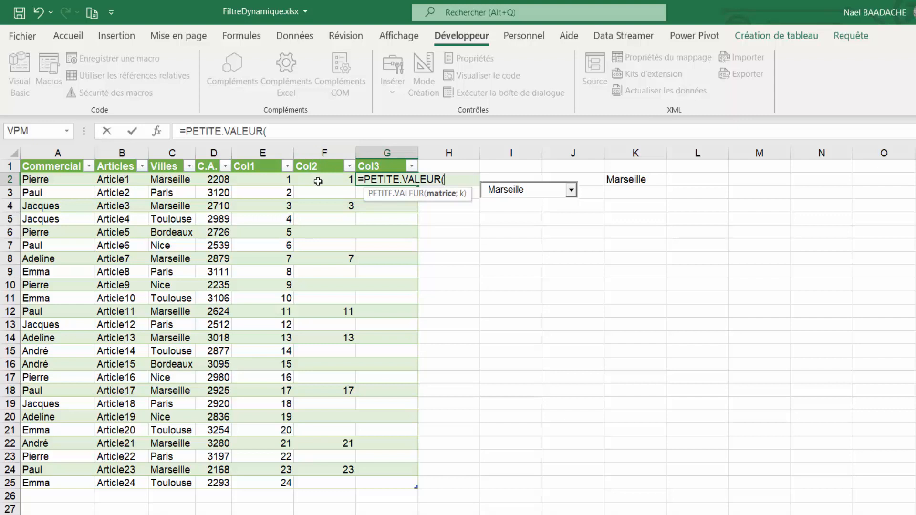
Enter the Col2 range F2:F25 as the matrix argument of PETITE.VALEUR in G2
{"action": "type", "text": "F2"}
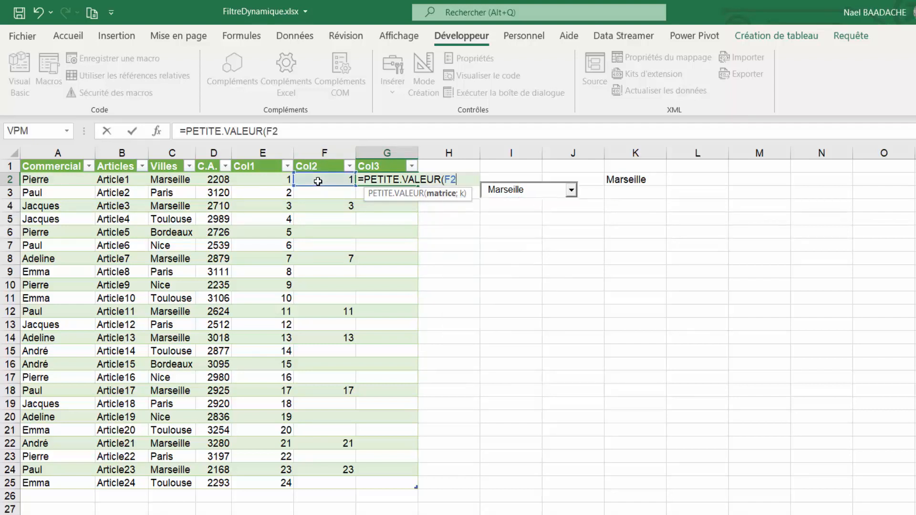
{"action": "type", "text": ";F25"}
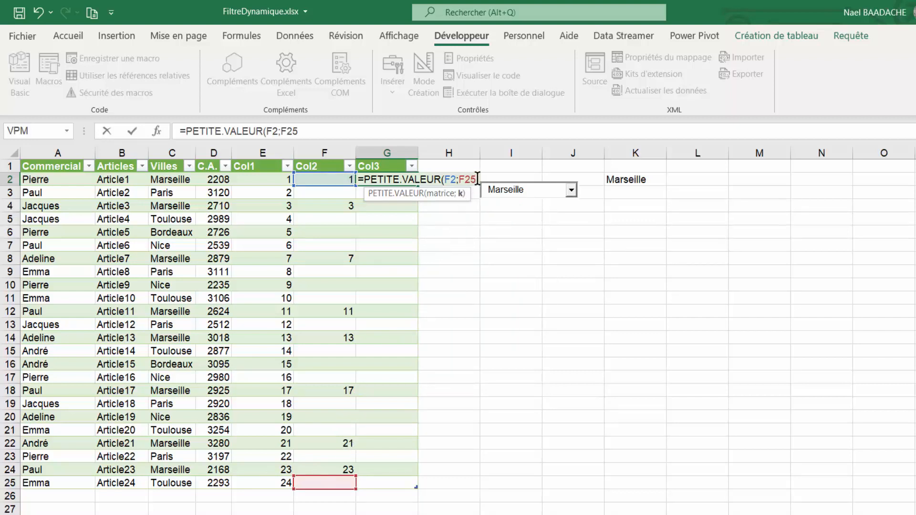
{"action": "left_click_drag", "start_coordinate": [476, 178], "coordinate": [450, 179]}
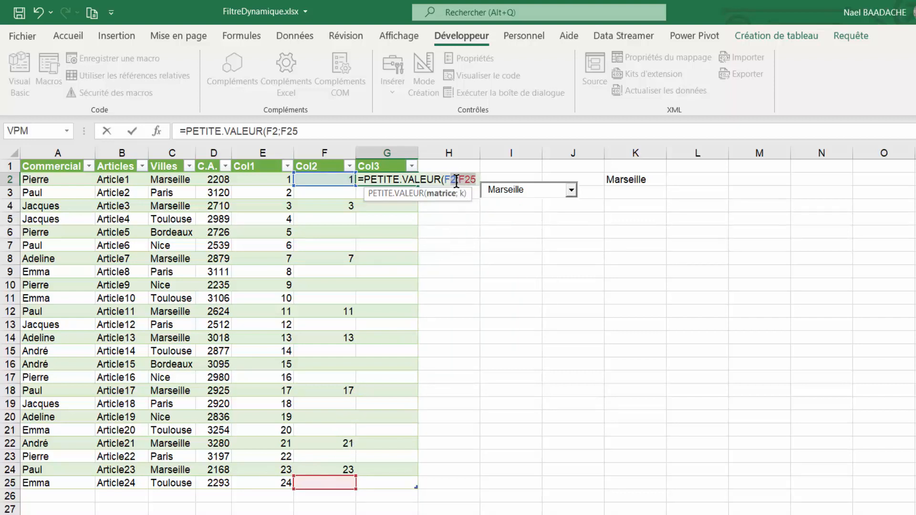
{"action": "left_click", "coordinate": [459, 179]}
{"action": "key", "text": "BackSpace"}
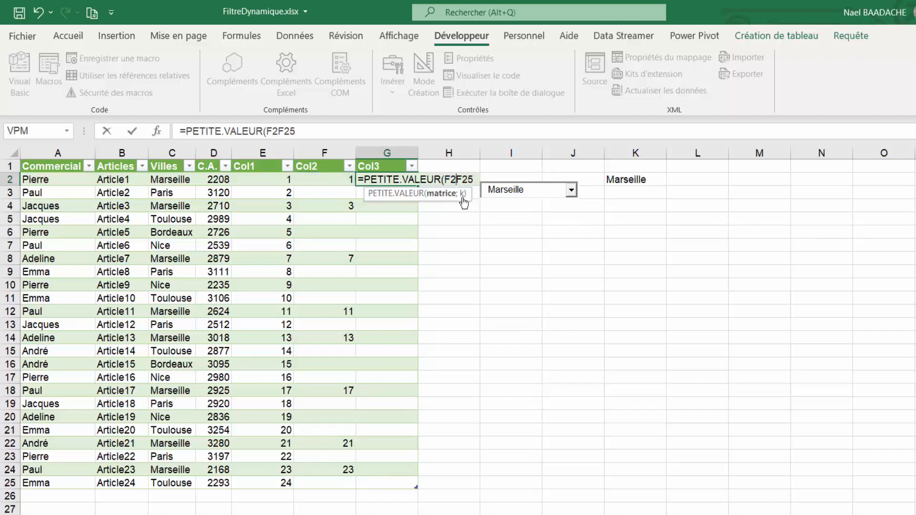
{"action": "type", "text": "/"}
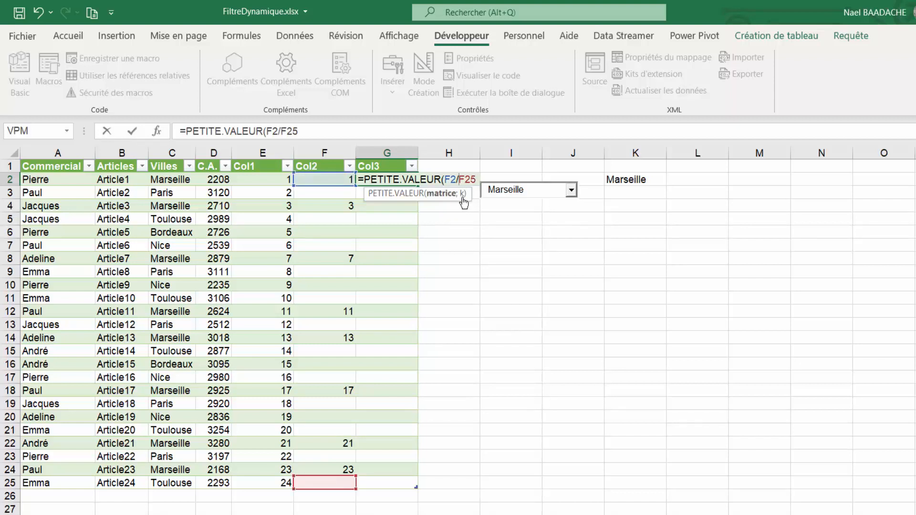
{"action": "key", "text": "BackSpace"}
{"action": "type", "text": ":"}
Make the matrix range absolute as $F$2:$F$25 and add the semicolon that opens the k argument
{"action": "left_click_drag", "start_coordinate": [477, 174], "coordinate": [444, 175]}
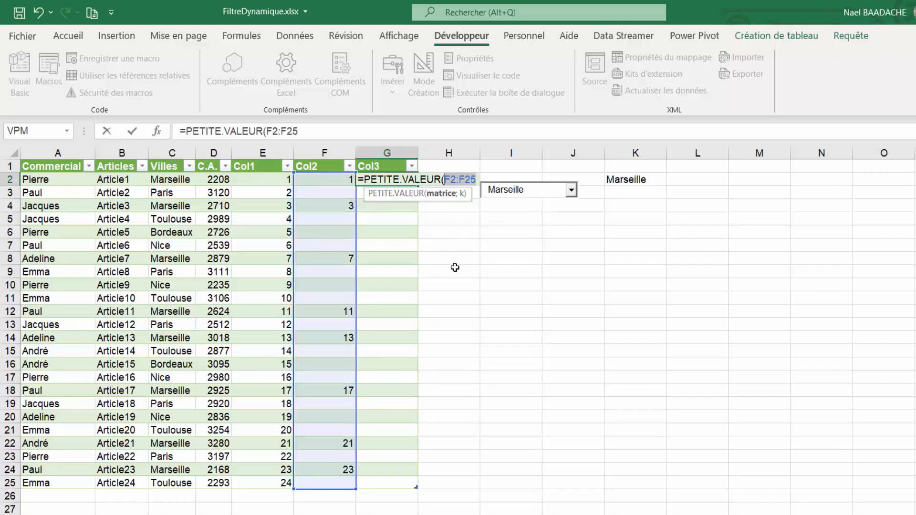
{"action": "key", "text": "F4"}
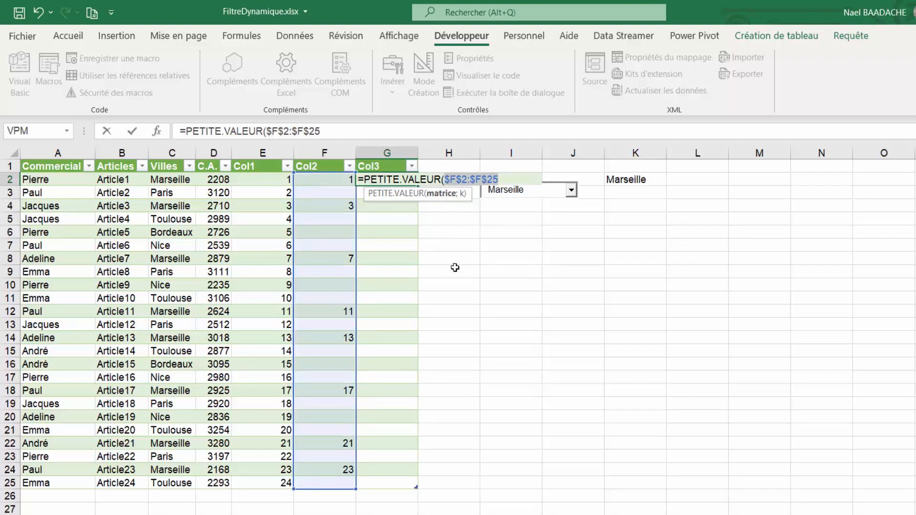
{"action": "key", "text": "Right"}
{"action": "type", "text": ";"}
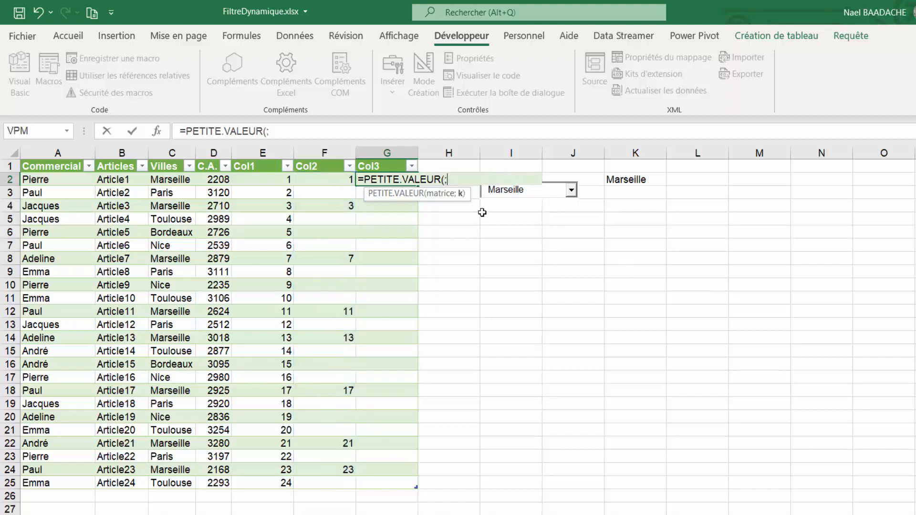
{"action": "type", "text": "$F$2:$F$25"}
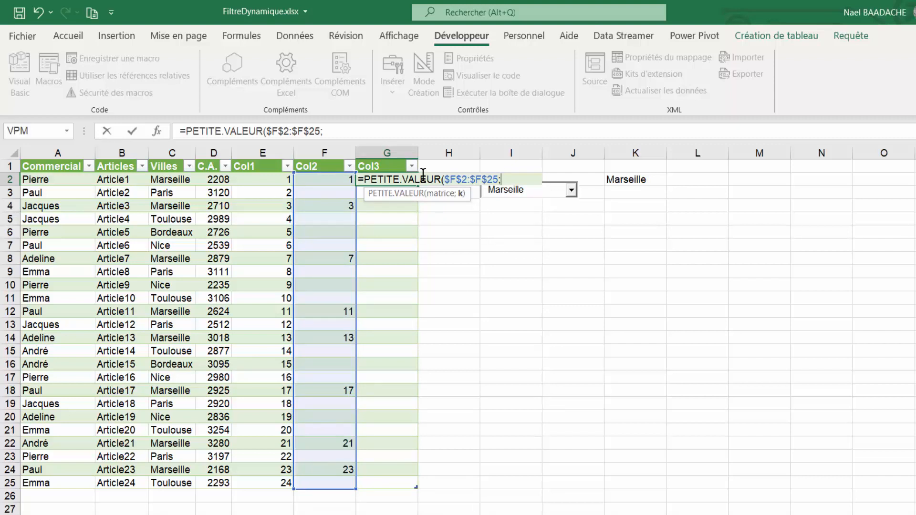
Use the LIGNES function with the range F2:F2 as the k argument of PETITE.VALEUR in G2
{"action": "type", "text": "l"}
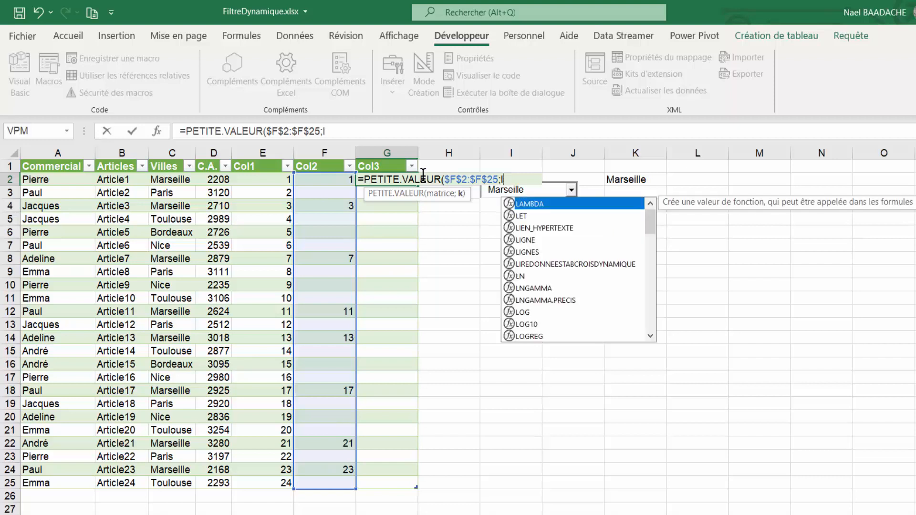
{"action": "type", "text": "igens"}
{"action": "key", "text": "BackSpace"}
{"action": "key", "text": "BackSpace"}
{"action": "key", "text": "BackSpace"}
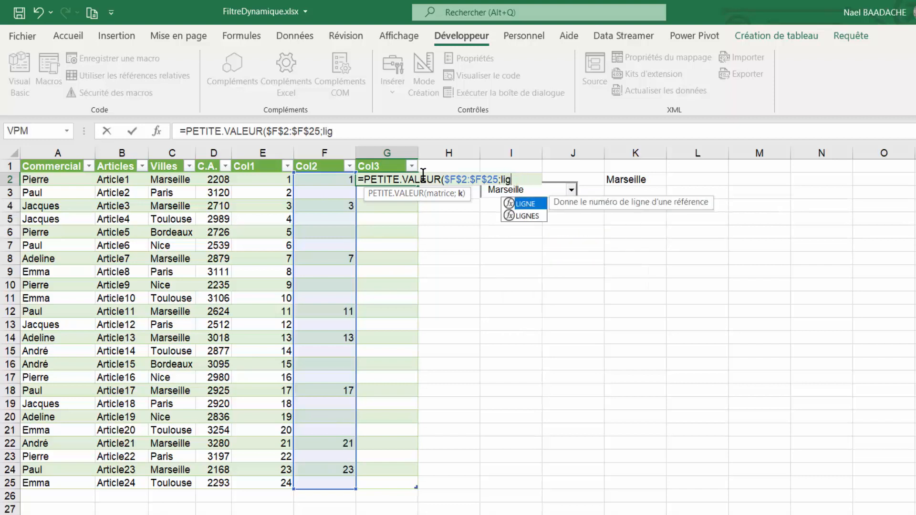
{"action": "type", "text": "nes("}
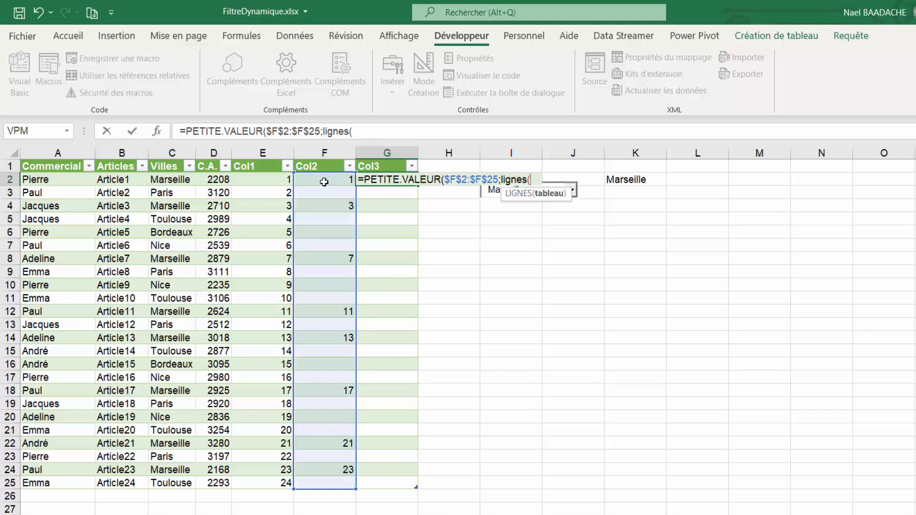
{"action": "type", "text": "F2"}
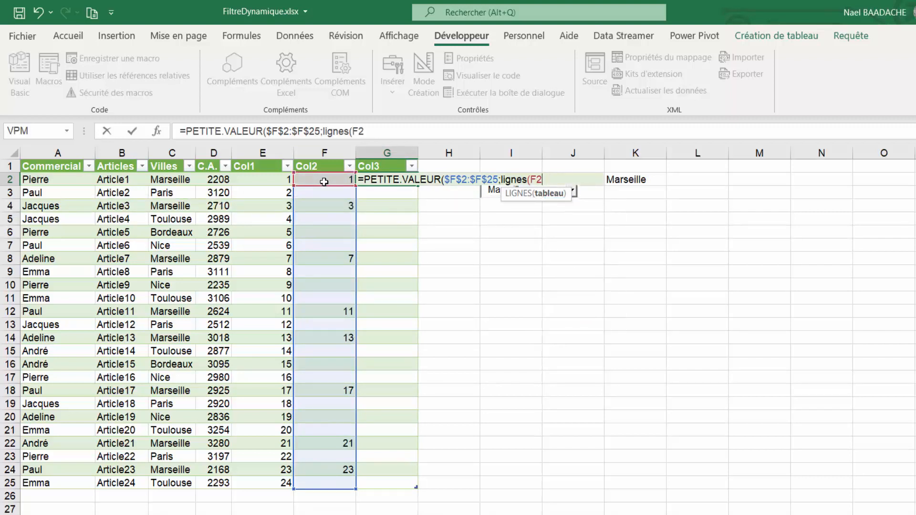
{"action": "type", "text": ":F2"}
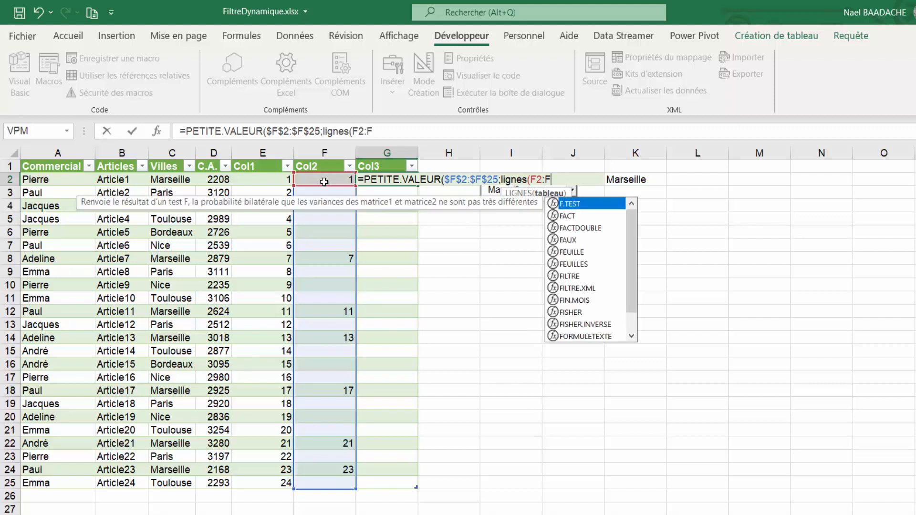
Make the start of the LIGNES range absolute as $F$2:F2, close both functions and enter the Col3 formula
{"action": "key", "text": "Left"}
{"action": "key", "text": "Left"}
{"action": "key", "text": "Left"}
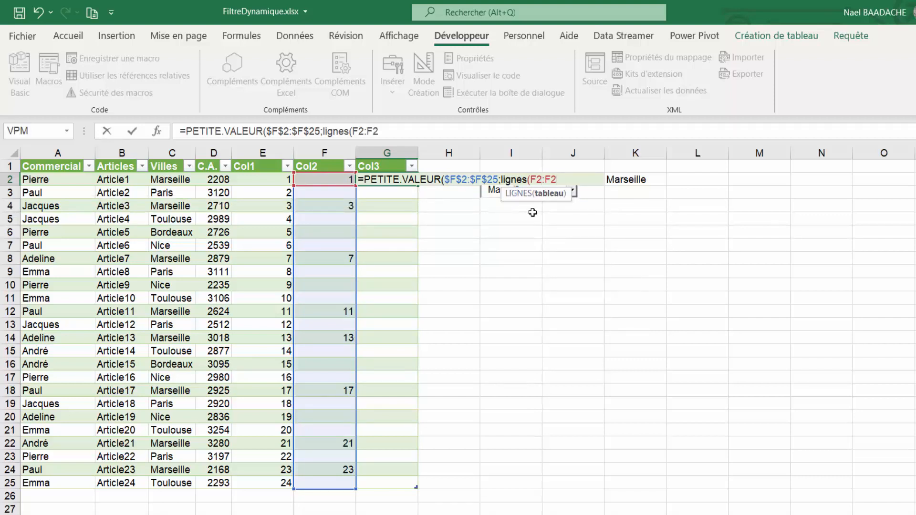
{"action": "key", "text": "F4"}
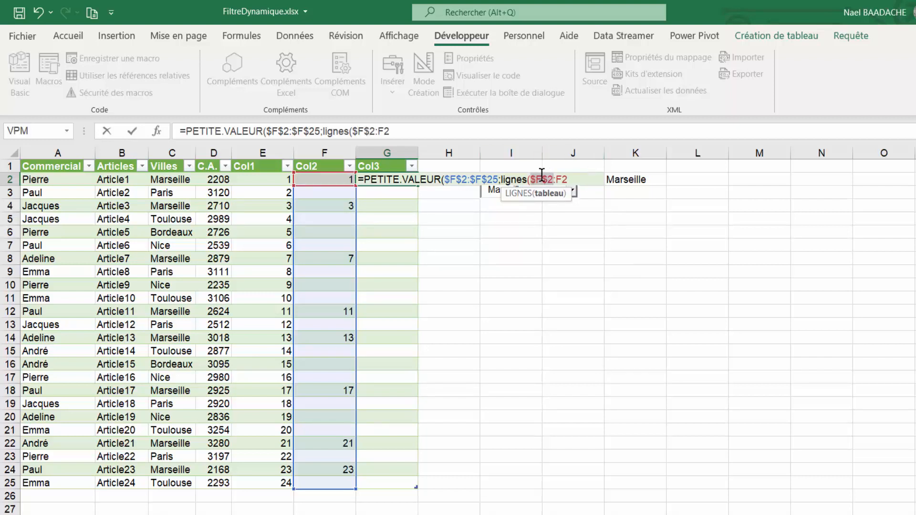
{"action": "left_click", "coordinate": [567, 179]}
{"action": "type", "text": ")"}
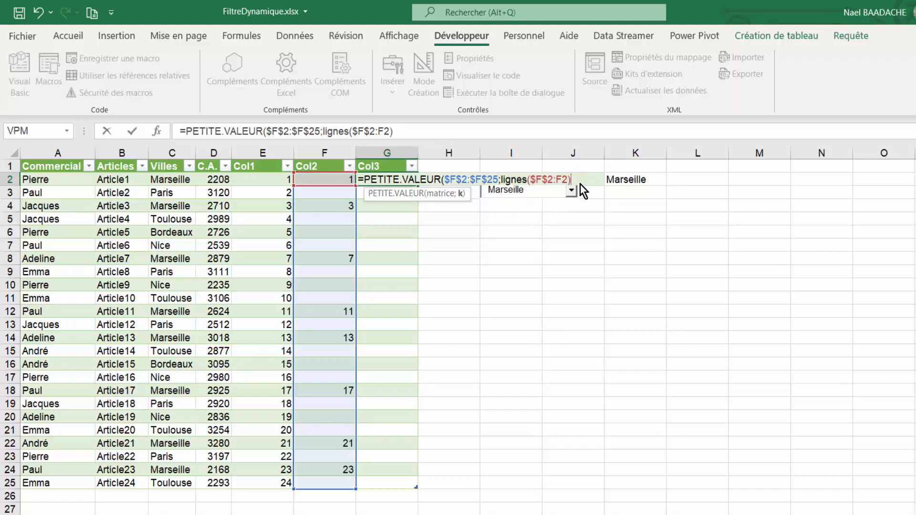
{"action": "type", "text": ")"}
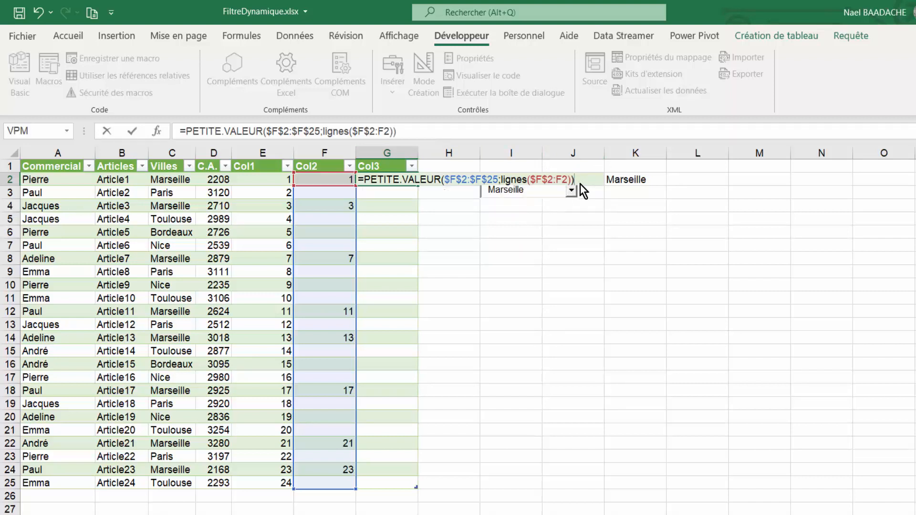
{"action": "key", "text": "Return"}
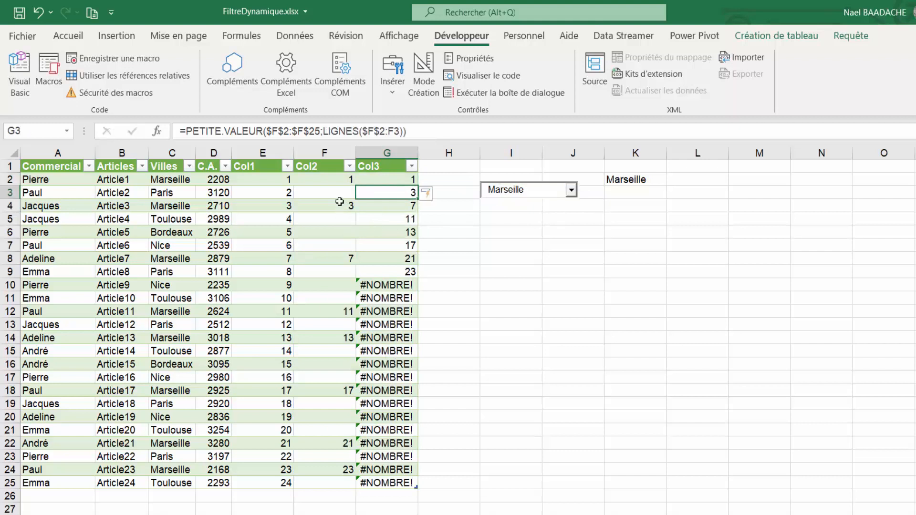
Compare the row numbers in Col2 with the values returned in Col3, including the error cells from G10 down
{"action": "left_click", "coordinate": [333, 182]}
{"action": "left_click", "coordinate": [325, 209]}
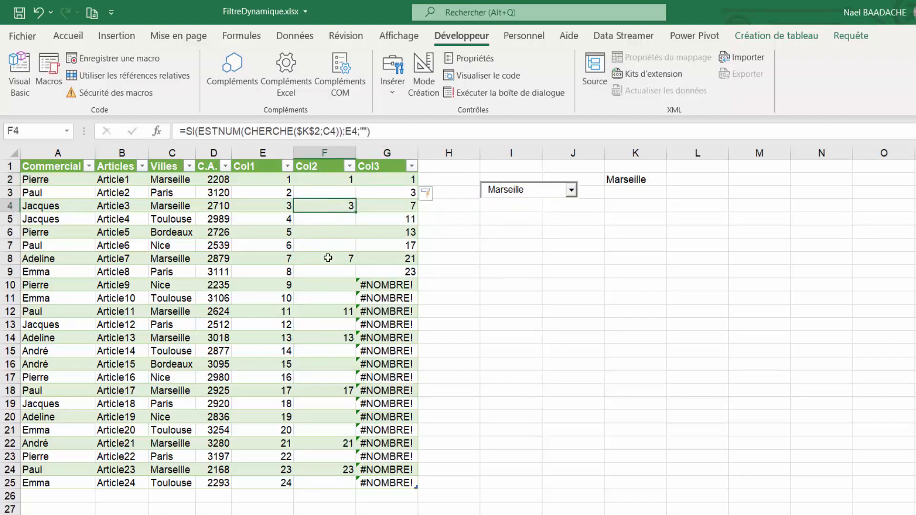
{"action": "left_click", "coordinate": [329, 259]}
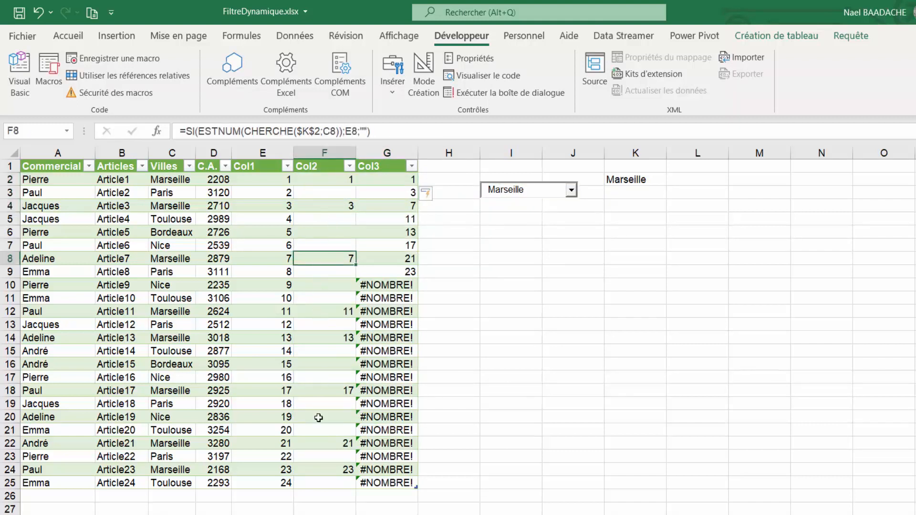
{"action": "left_click", "coordinate": [395, 183]}
{"action": "left_click_drag", "start_coordinate": [394, 189], "coordinate": [392, 268]}
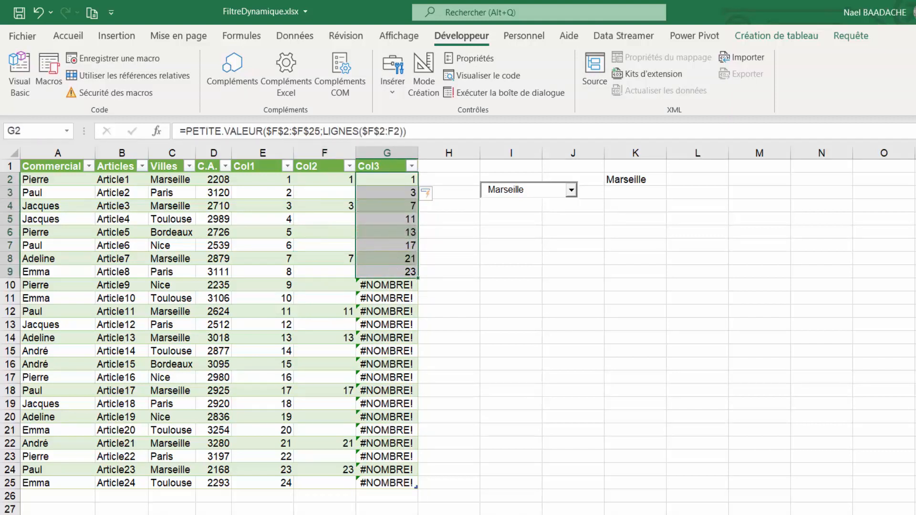
{"action": "left_click", "coordinate": [385, 208]}
{"action": "left_click", "coordinate": [397, 284]}
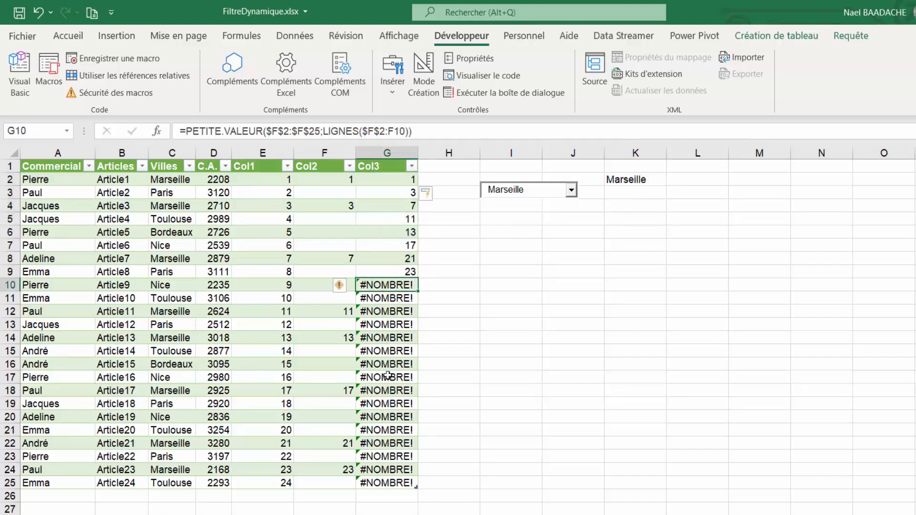
Wrap the PETITE.VALEUR formula in G2 in SIERREUR, with an empty string "" as the value for errors
{"action": "left_click", "coordinate": [384, 181]}
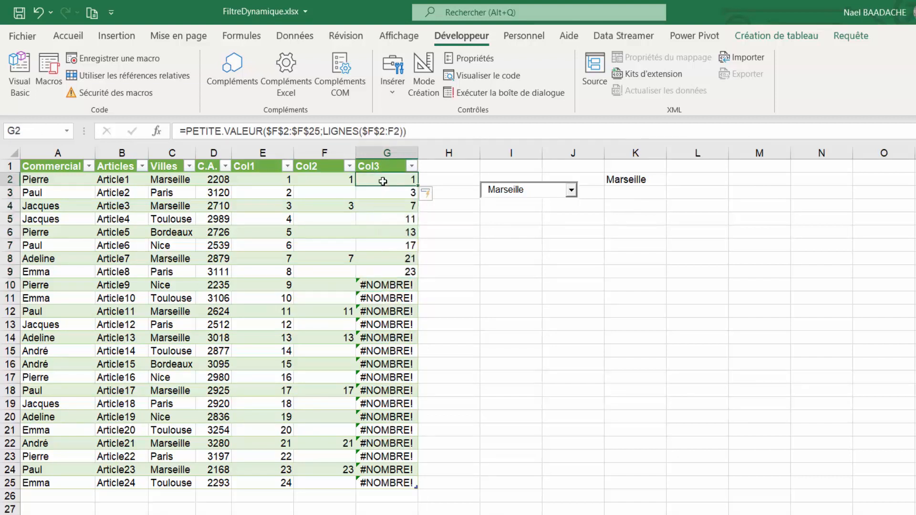
{"action": "left_click", "coordinate": [186, 131]}
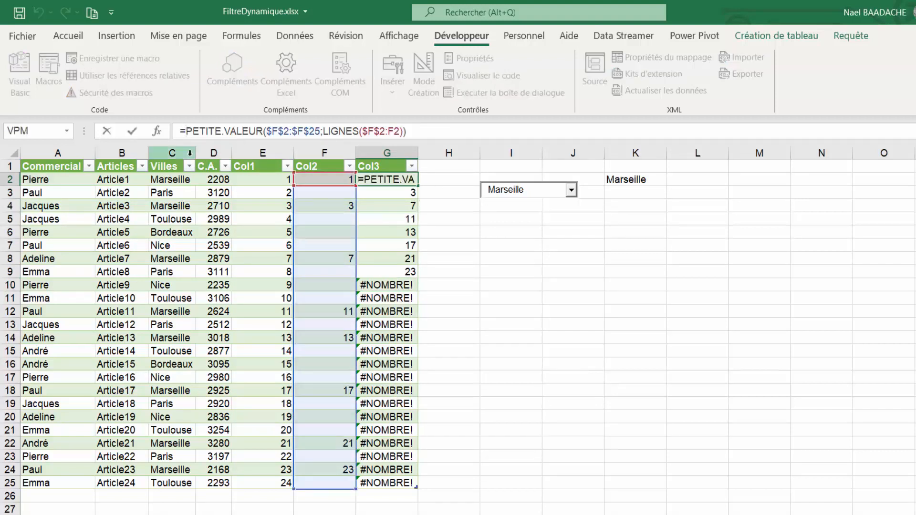
{"action": "type", "text": "sierr"}
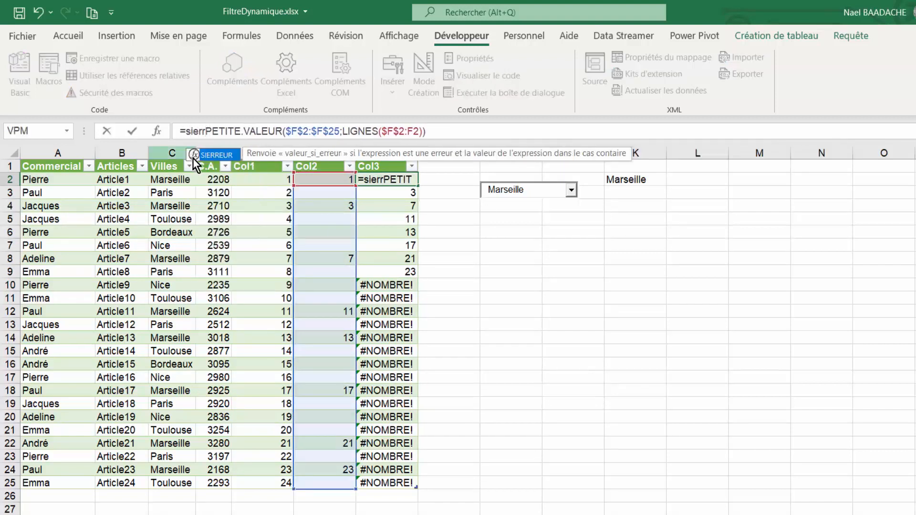
{"action": "double_click", "coordinate": [213, 155]}
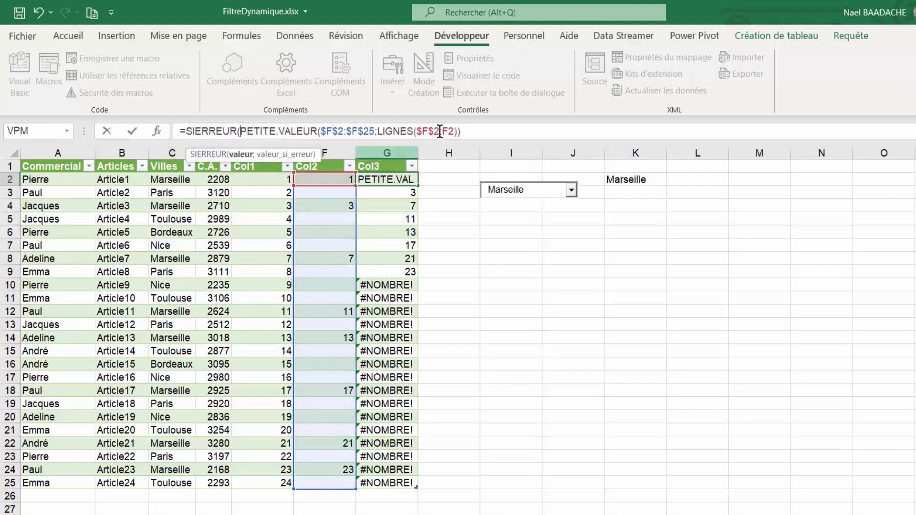
{"action": "left_click", "coordinate": [477, 126]}
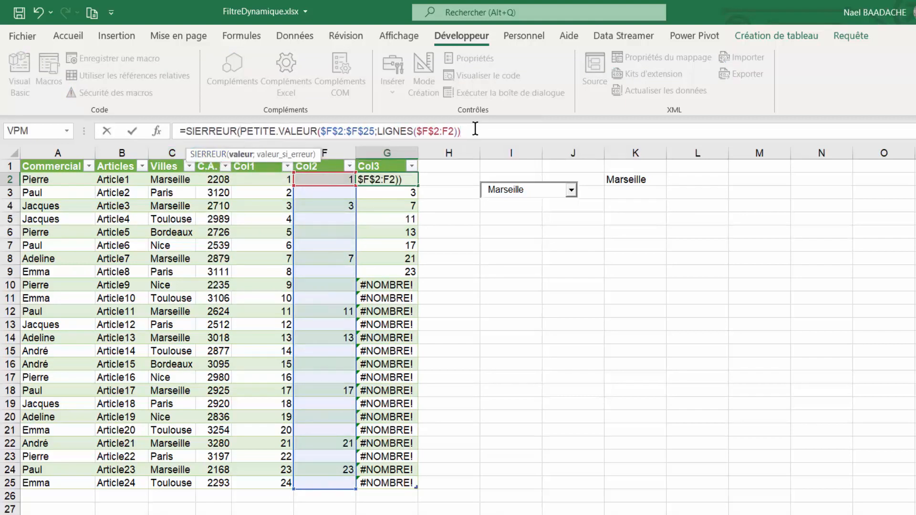
{"action": "type", "text": ";\"\""}
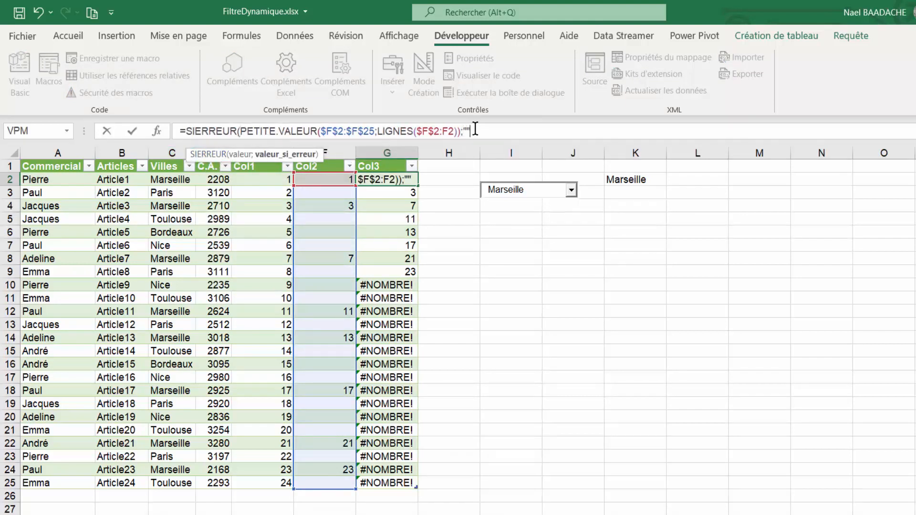
{"action": "type", "text": ")"}
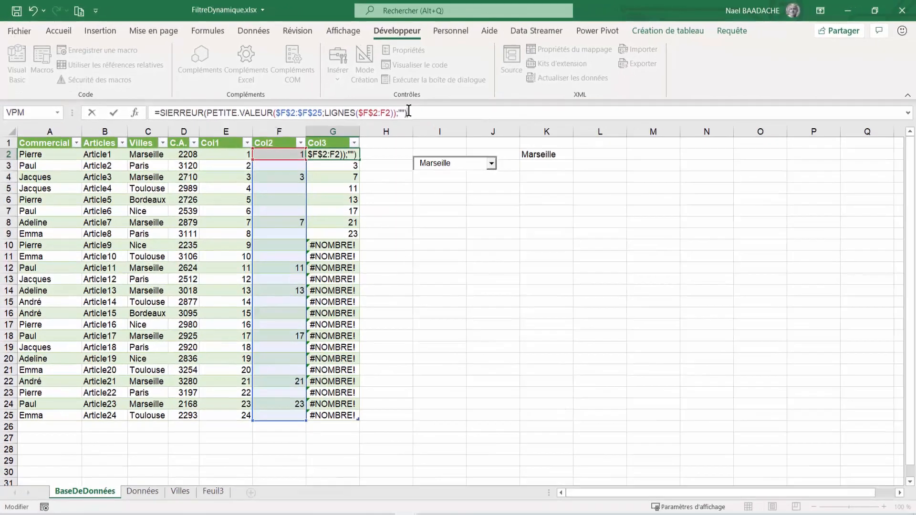
{"action": "key", "text": "Return"}
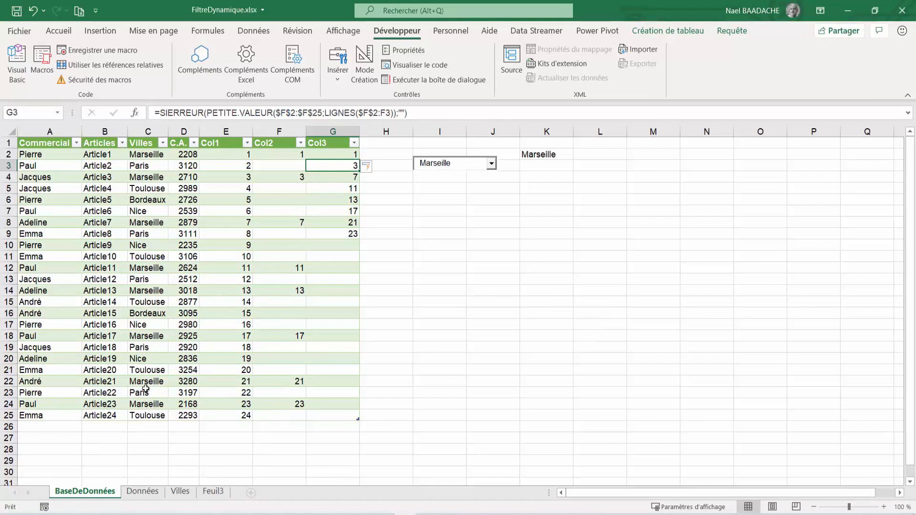
Add a record in row 26 of the Données sheet with a salesperson's first name, Article25, Marseille and a C.A. of 2000
{"action": "left_click", "coordinate": [144, 492]}
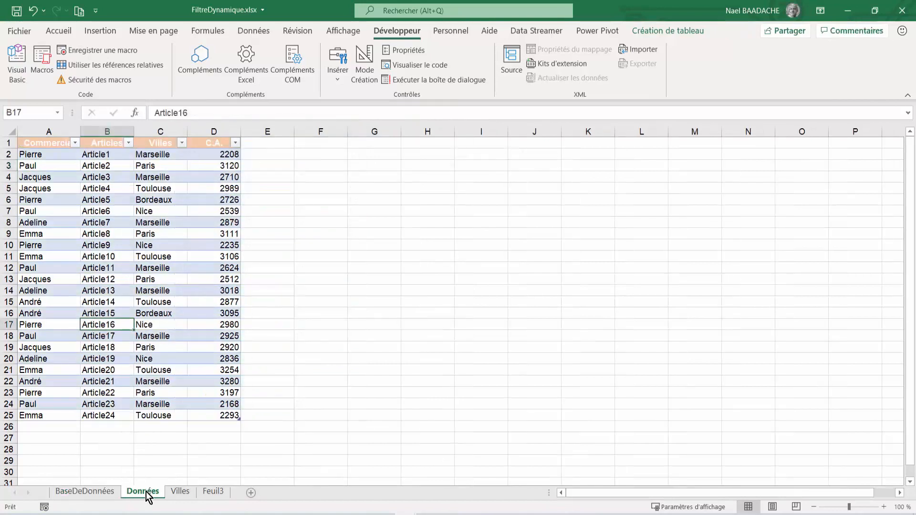
{"action": "left_click", "coordinate": [39, 428]}
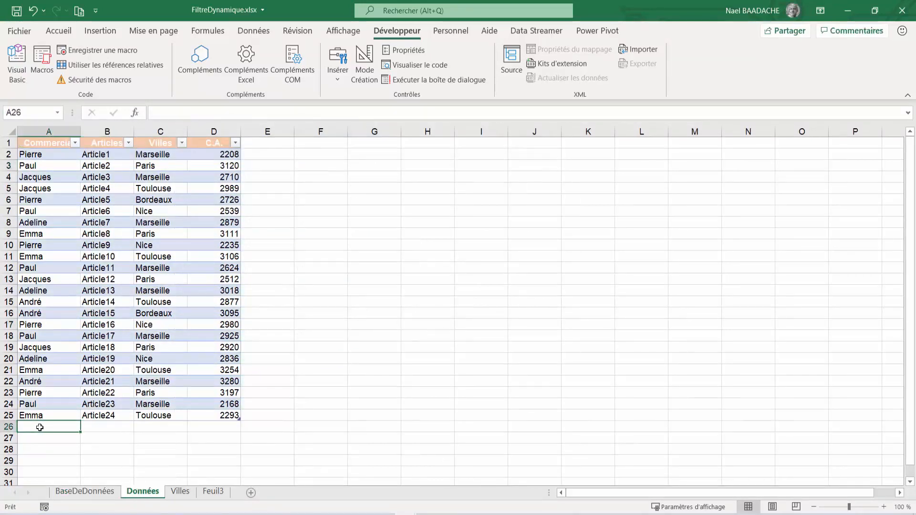
{"action": "type", "text": "Paul"}
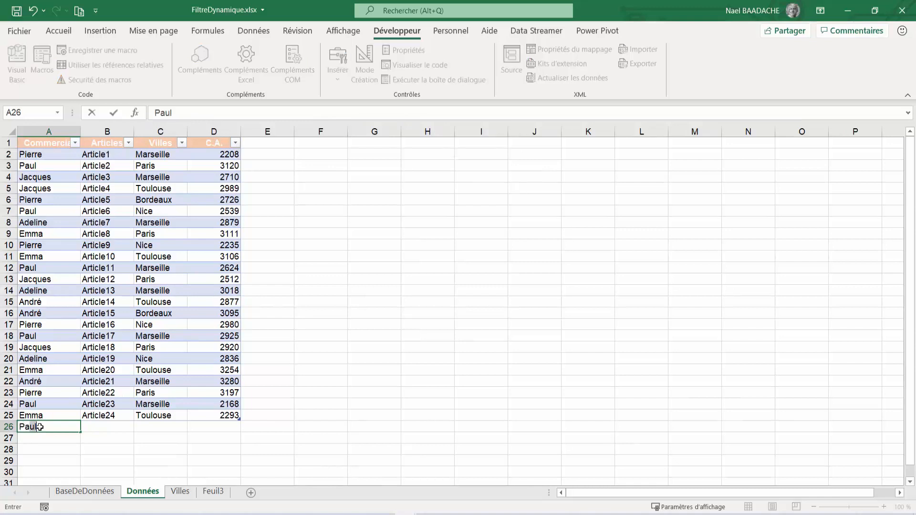
{"action": "key", "text": "Tab"}
{"action": "type", "text": "Ar"}
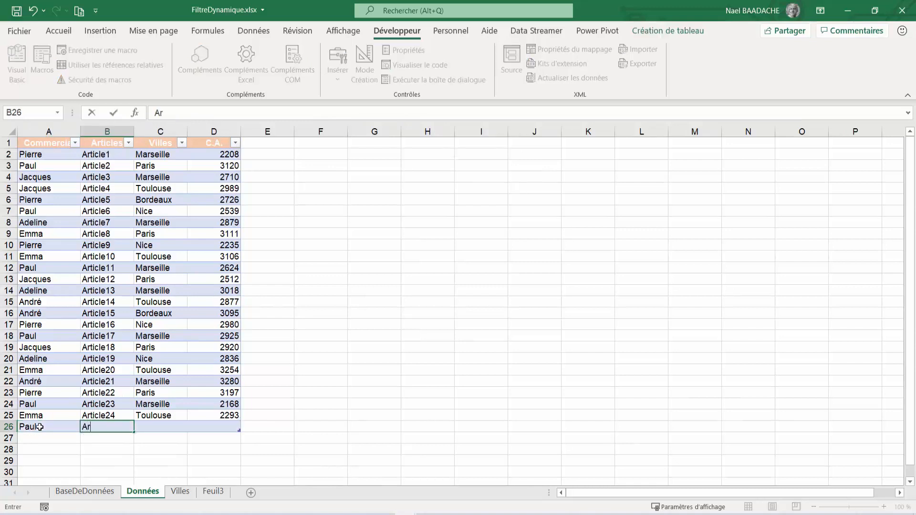
{"action": "type", "text": "ticle25"}
{"action": "key", "text": "Tab"}
{"action": "type", "text": "Marseille"}
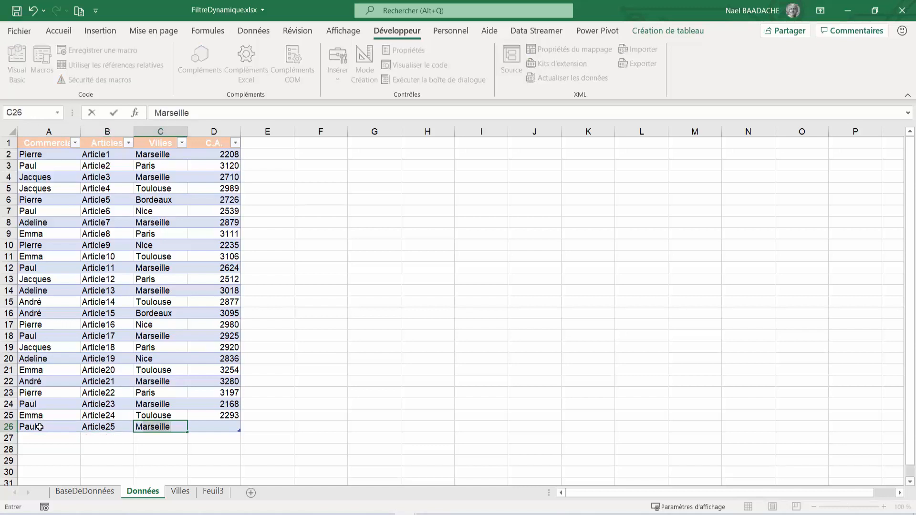
{"action": "key", "text": "Tab"}
{"action": "type", "text": "2000"}
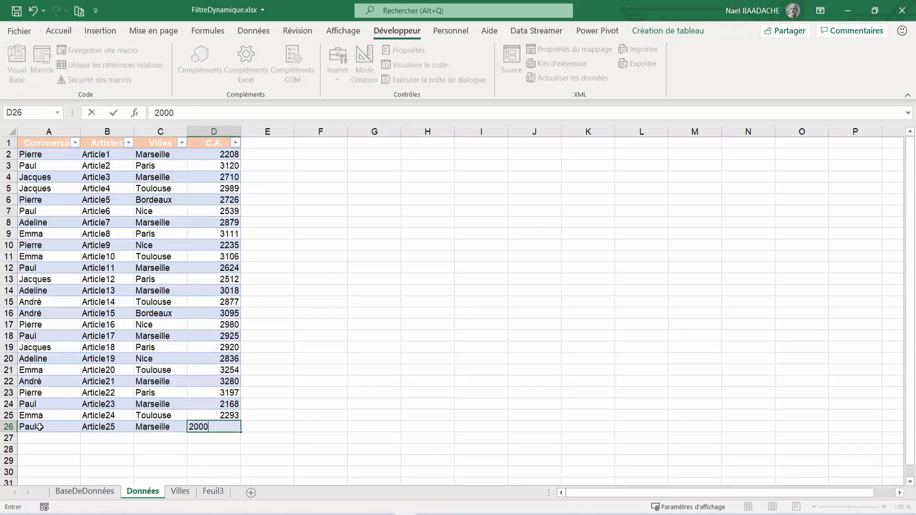
{"action": "key", "text": "Return"}
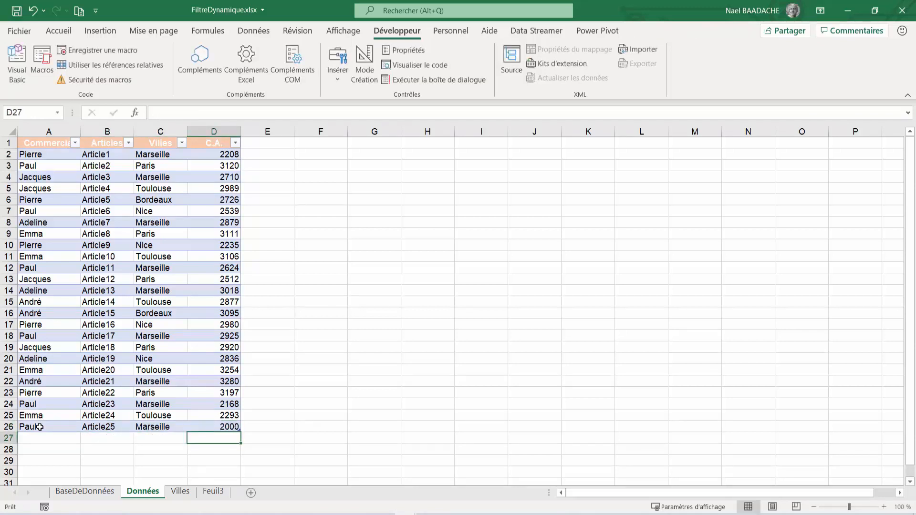
Refresh the table on the BaseDeDonnées sheet, and check the Article25 row and the Col3 formula in G10
{"action": "left_click", "coordinate": [97, 493]}
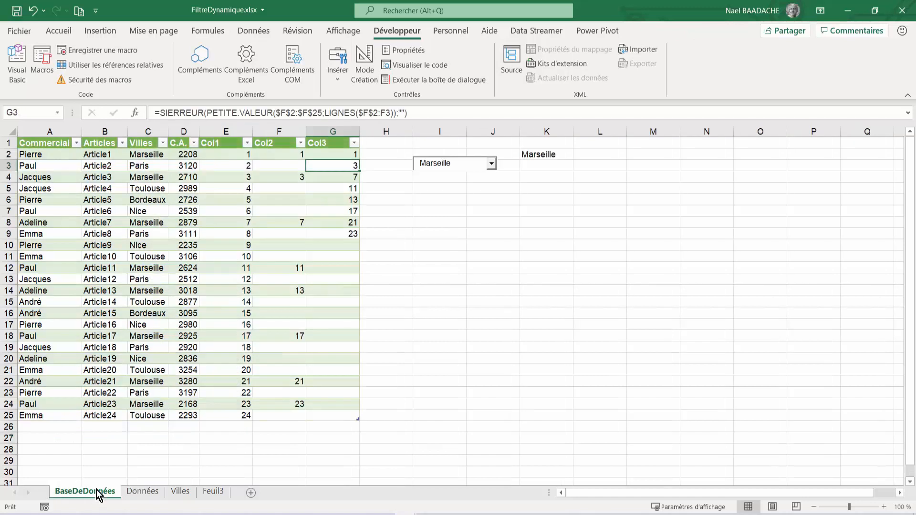
{"action": "left_click", "coordinate": [124, 209]}
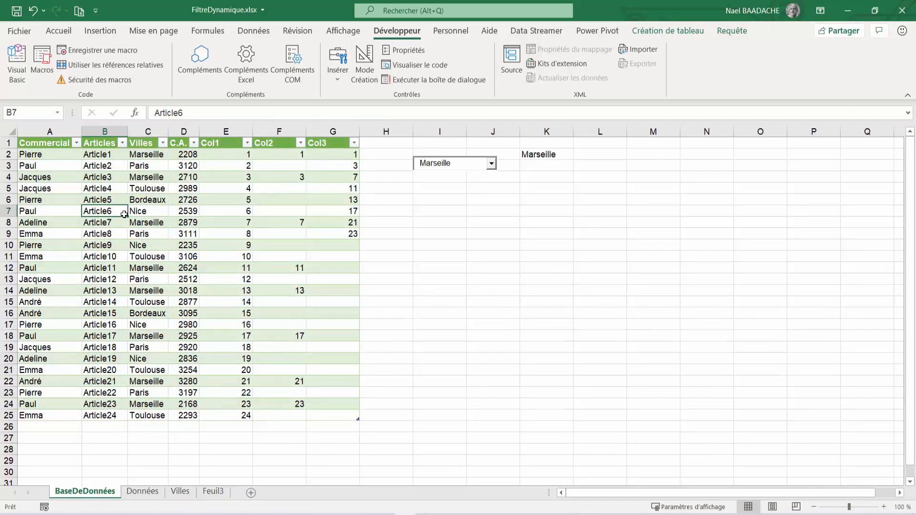
{"action": "right_click", "coordinate": [124, 211]}
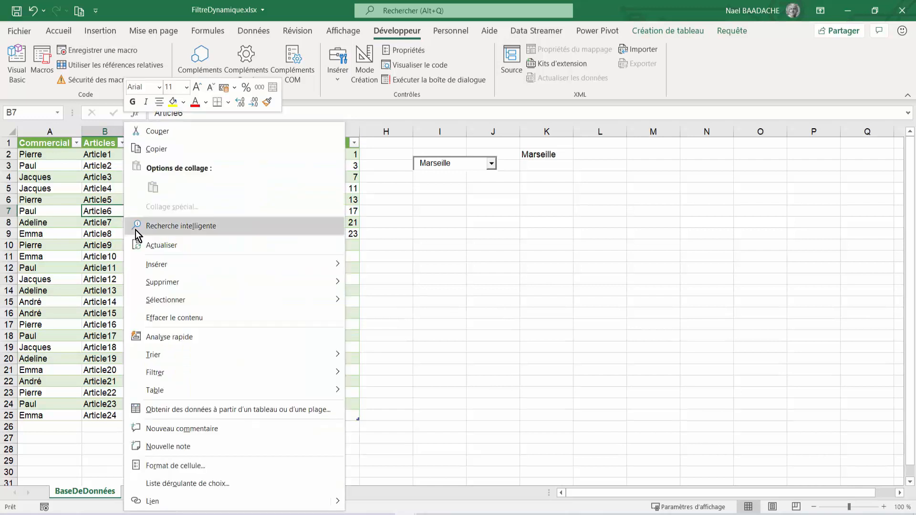
{"action": "left_click", "coordinate": [150, 245]}
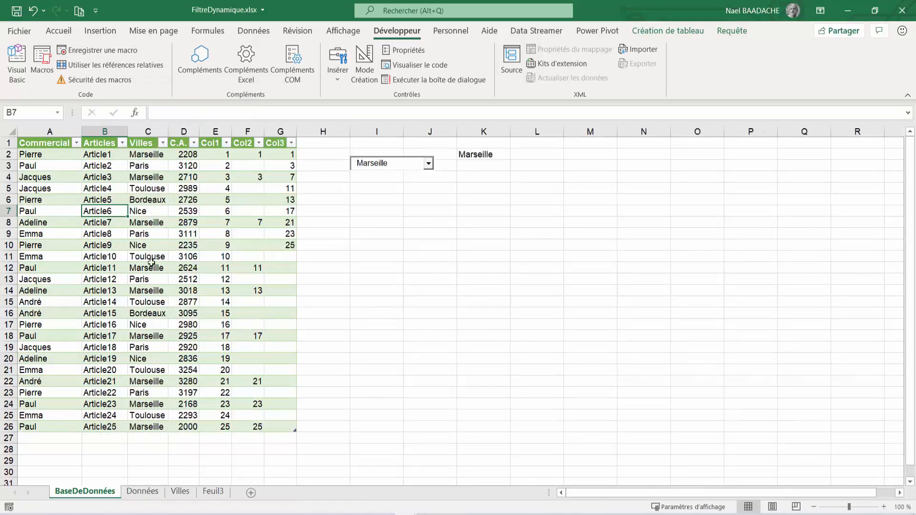
{"action": "left_click", "coordinate": [102, 428]}
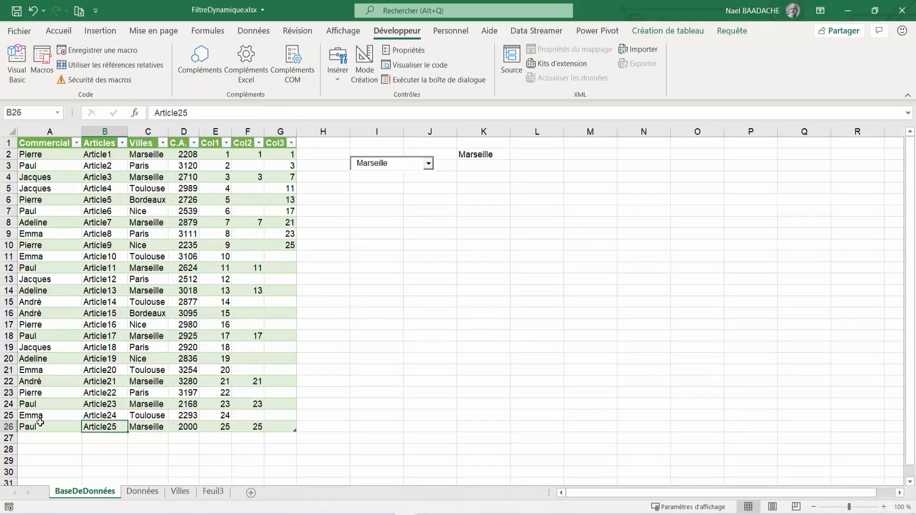
{"action": "left_click", "coordinate": [289, 249]}
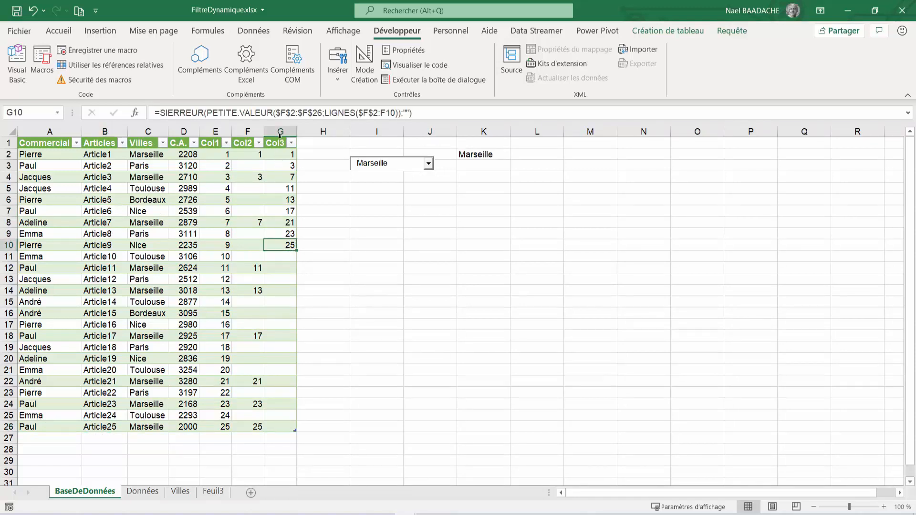
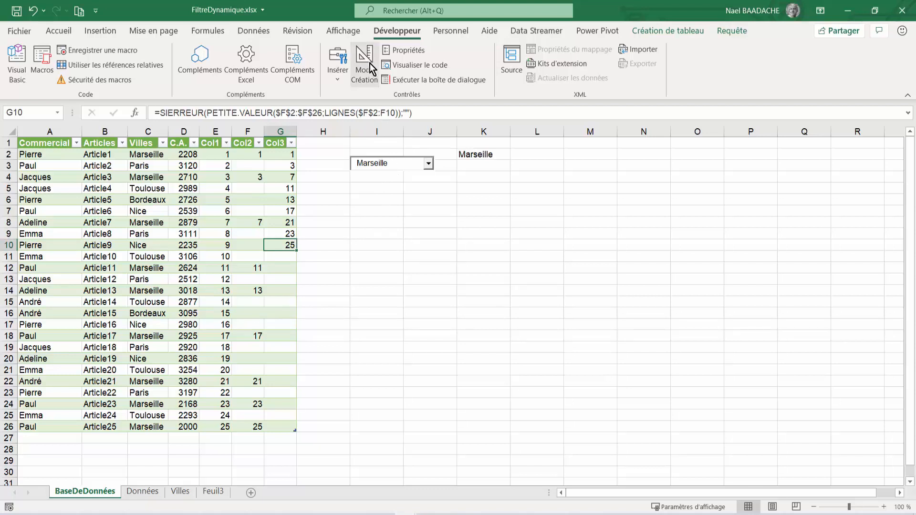
Move the city combo box up into row 2 beside K2 in design mode, and leave design mode
{"action": "left_click", "coordinate": [365, 61]}
{"action": "left_click", "coordinate": [405, 167]}
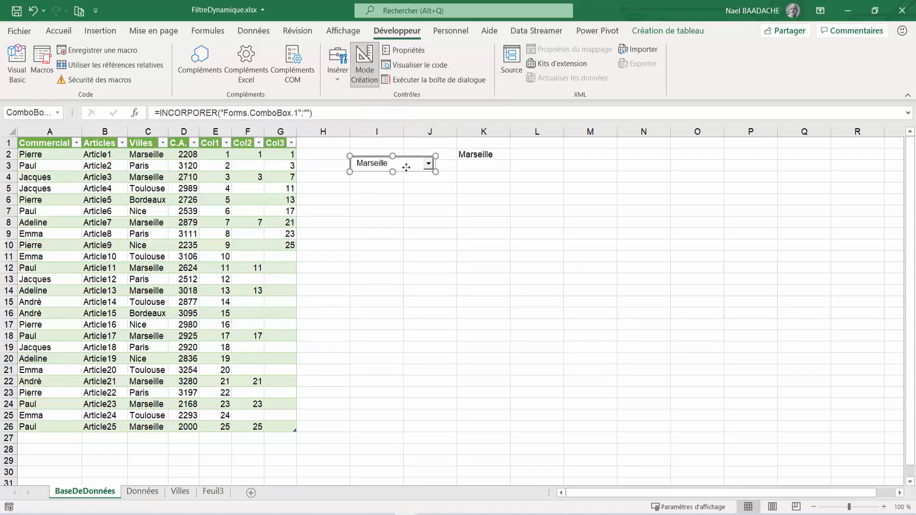
{"action": "left_click_drag", "start_coordinate": [406, 168], "coordinate": [417, 157]}
{"action": "left_click", "coordinate": [381, 197]}
{"action": "left_click", "coordinate": [365, 61]}
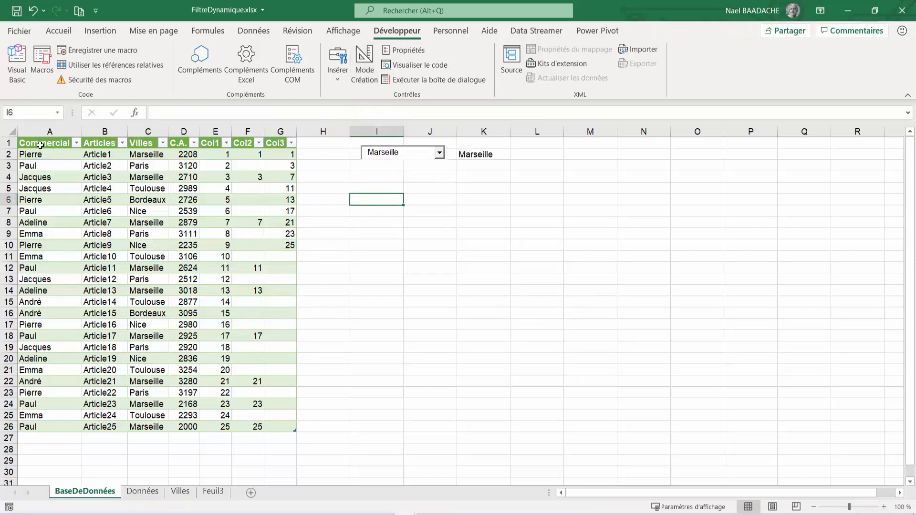
Copy the headers Commercial, Articles, Villes and C.A. from A1:D1 to I4:L4
{"action": "left_click_drag", "start_coordinate": [39, 143], "coordinate": [178, 140]}
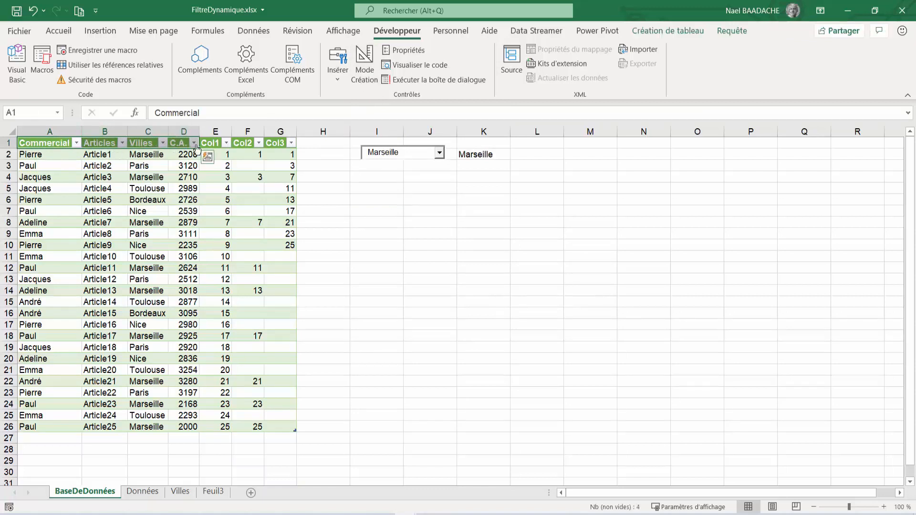
{"action": "key", "text": "ctrl+c"}
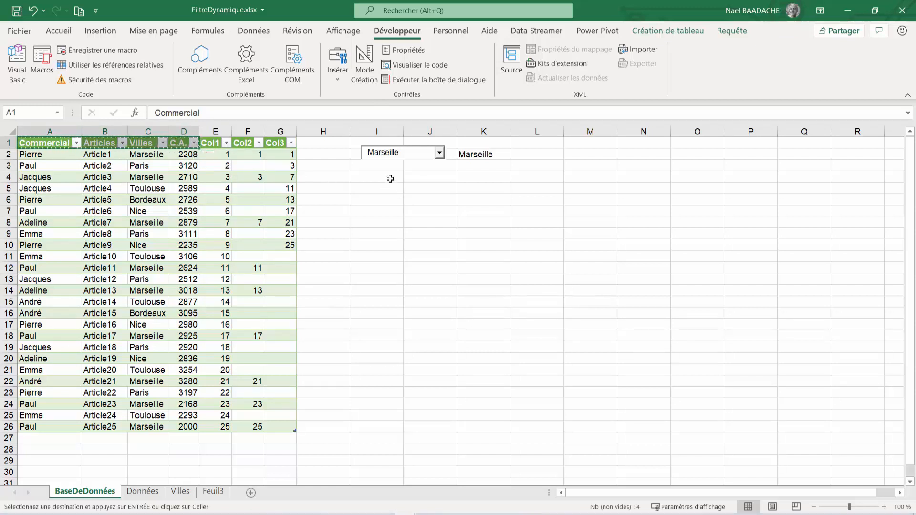
{"action": "left_click", "coordinate": [389, 178]}
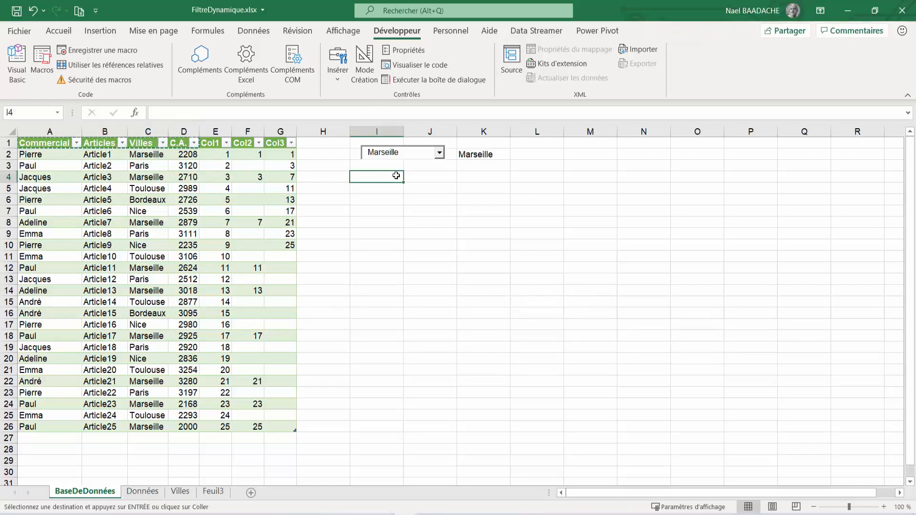
{"action": "key", "text": "ctrl+v"}
{"action": "left_click", "coordinate": [453, 211]}
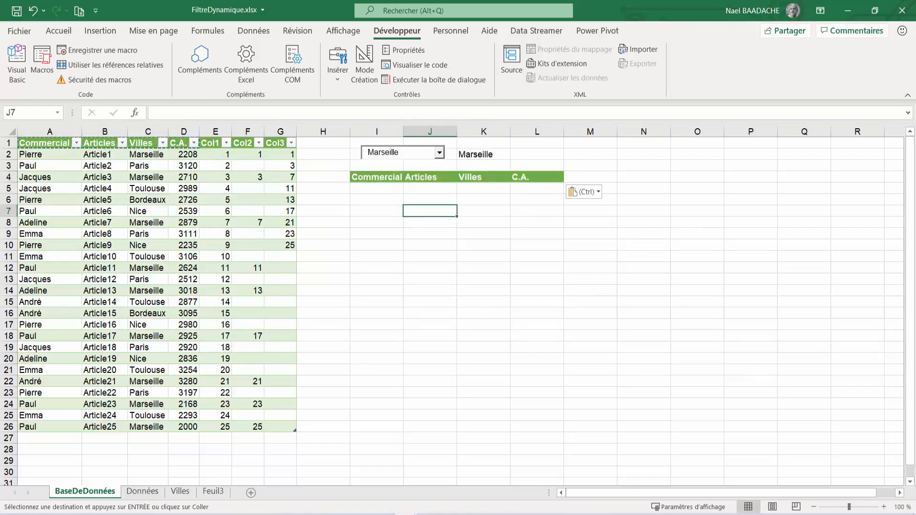
{"action": "left_click", "coordinate": [384, 191]}
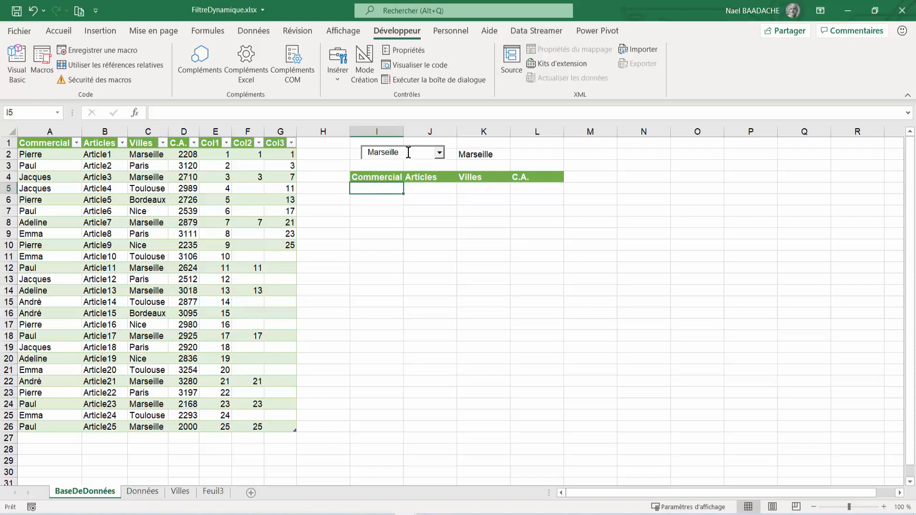
Start an INDEX formula in I5 with the whole BaseDonnées table as its array
{"action": "left_click", "coordinate": [30, 154]}
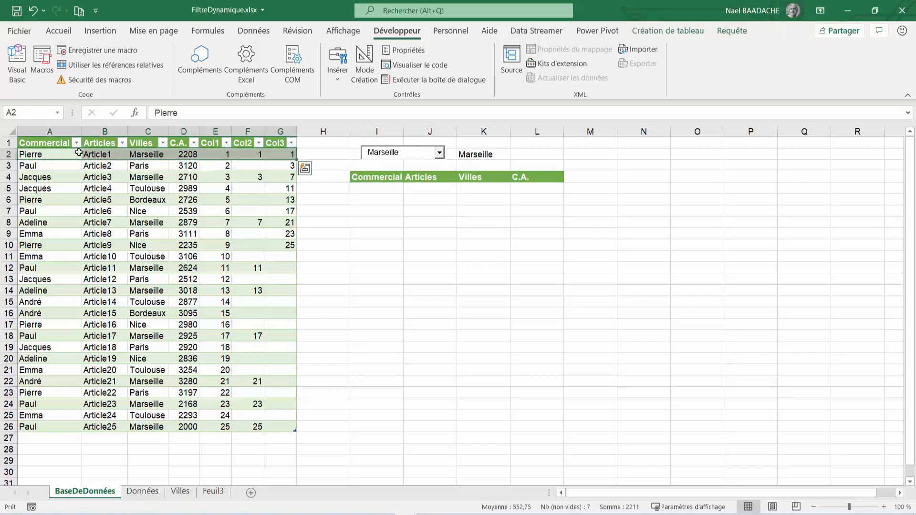
{"action": "left_click", "coordinate": [93, 155]}
{"action": "left_click", "coordinate": [153, 155]}
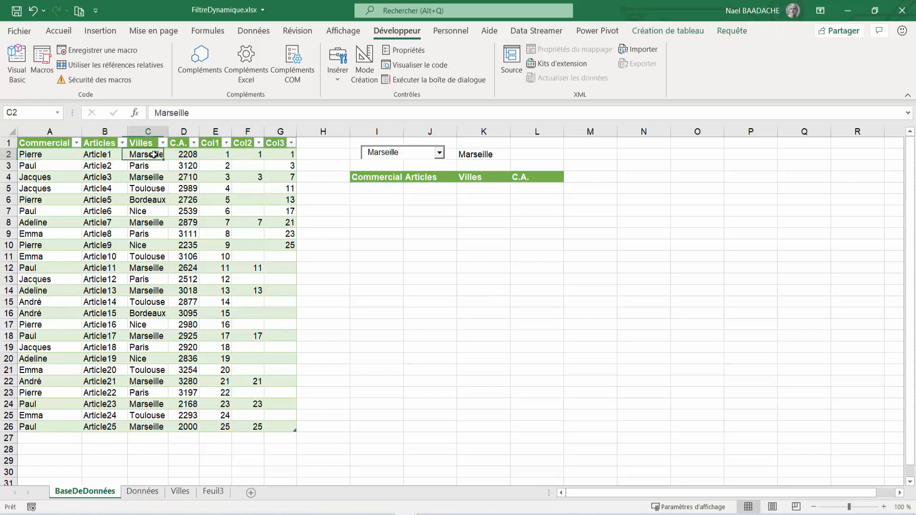
{"action": "left_click", "coordinate": [193, 155]}
{"action": "left_click", "coordinate": [370, 190]}
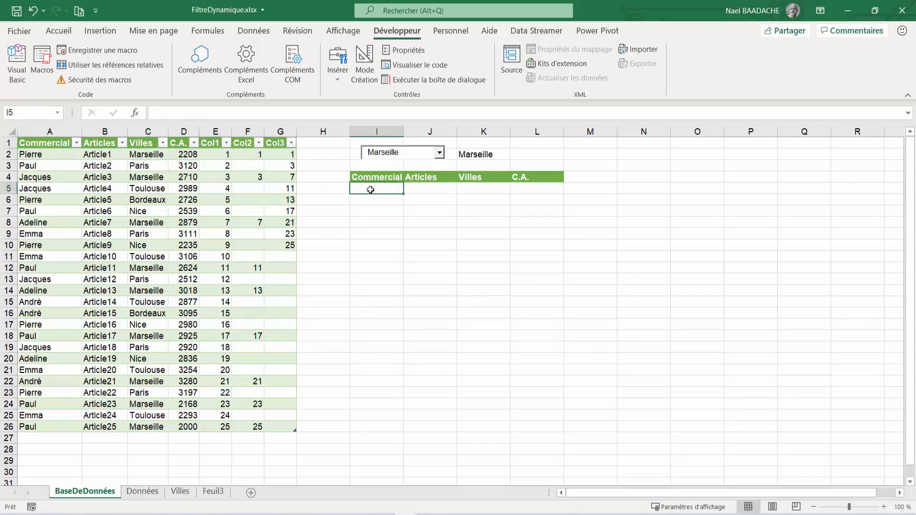
{"action": "type", "text": "=index"}
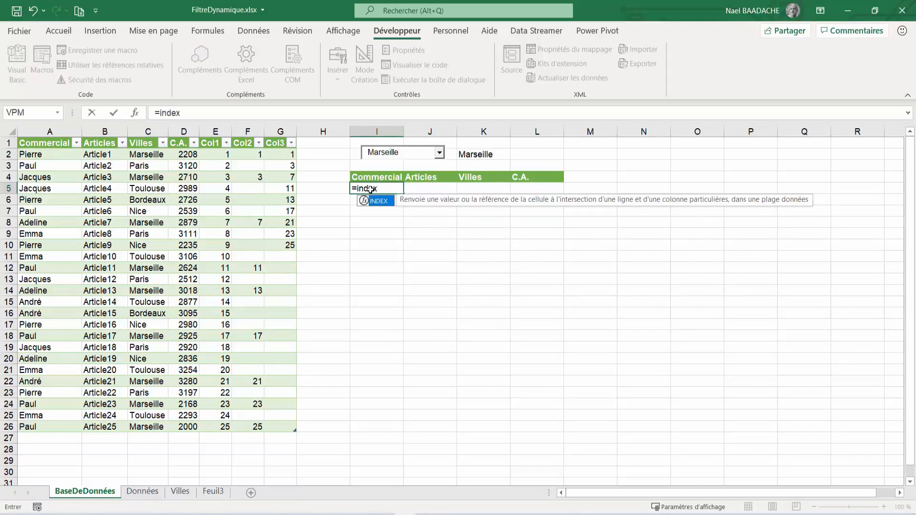
{"action": "type", "text": "("}
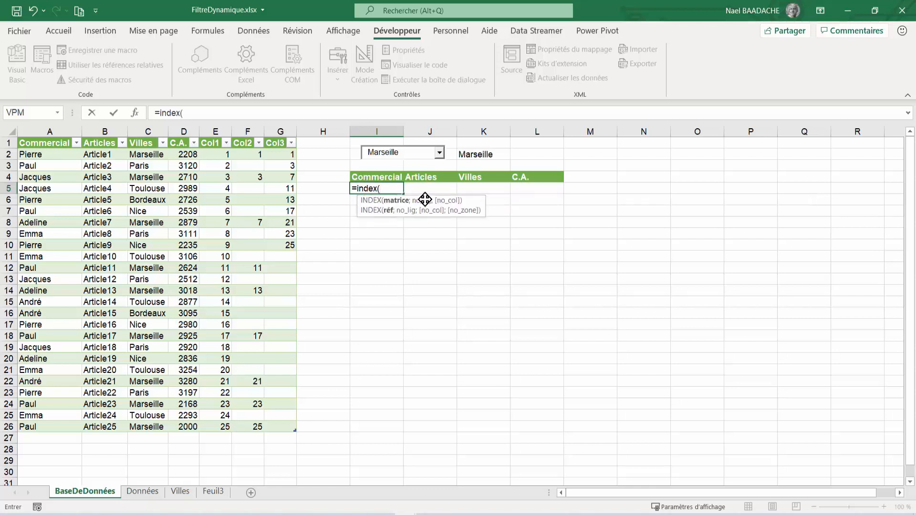
{"action": "left_click_drag", "start_coordinate": [53, 154], "coordinate": [219, 423]}
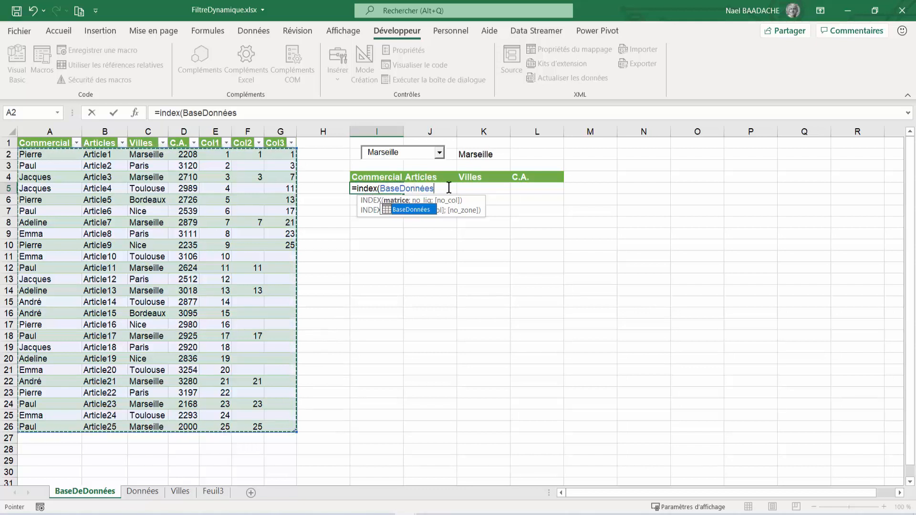
{"action": "type", "text": ";"}
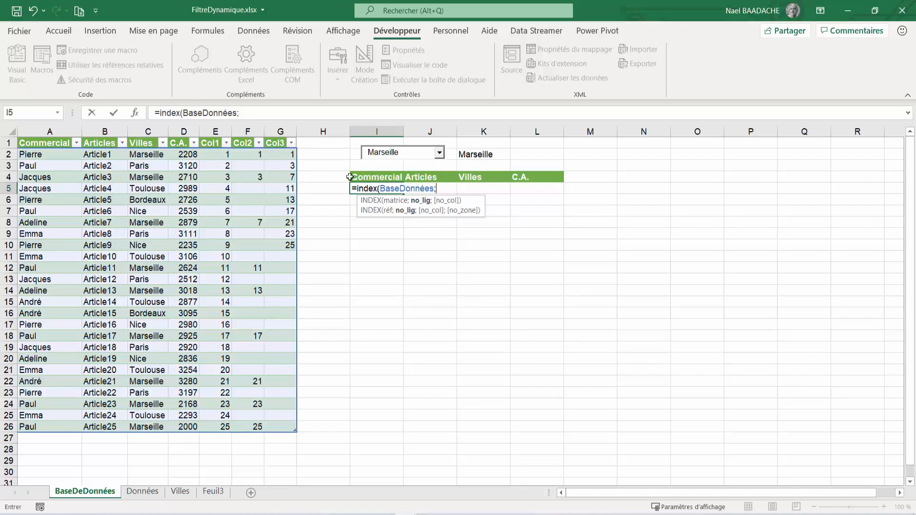
Give the INDEX formula the first Col3 cell as row number, locking only the column as $G2
{"action": "left_click", "coordinate": [282, 154]}
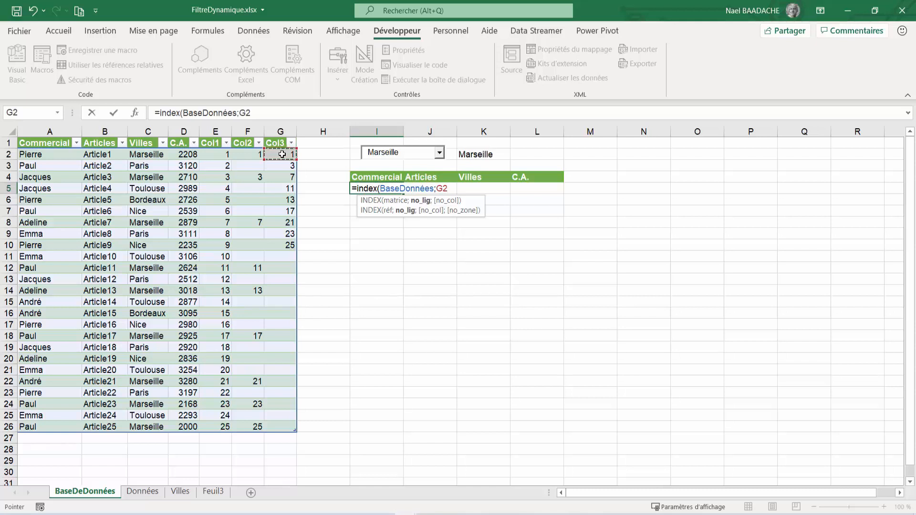
{"action": "key", "text": "F4"}
{"action": "key", "text": "F4"}
{"action": "key", "text": "F4"}
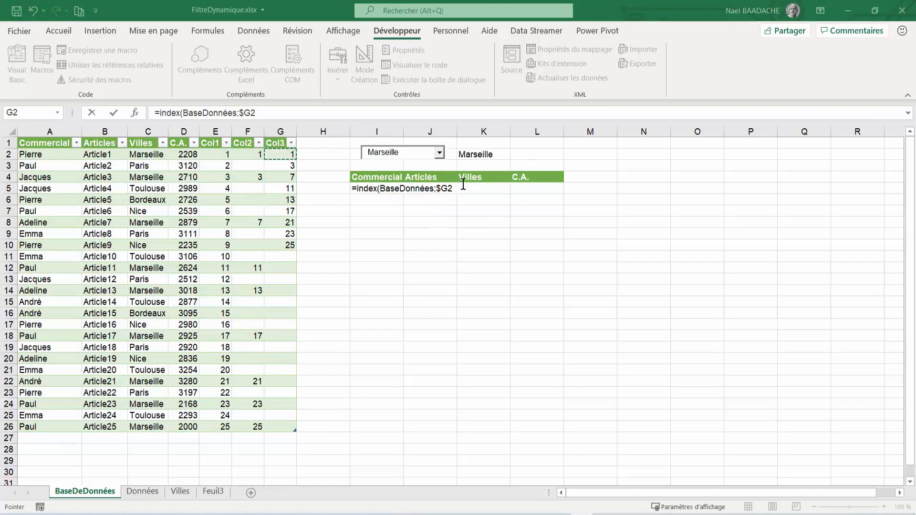
{"action": "type", "text": ";"}
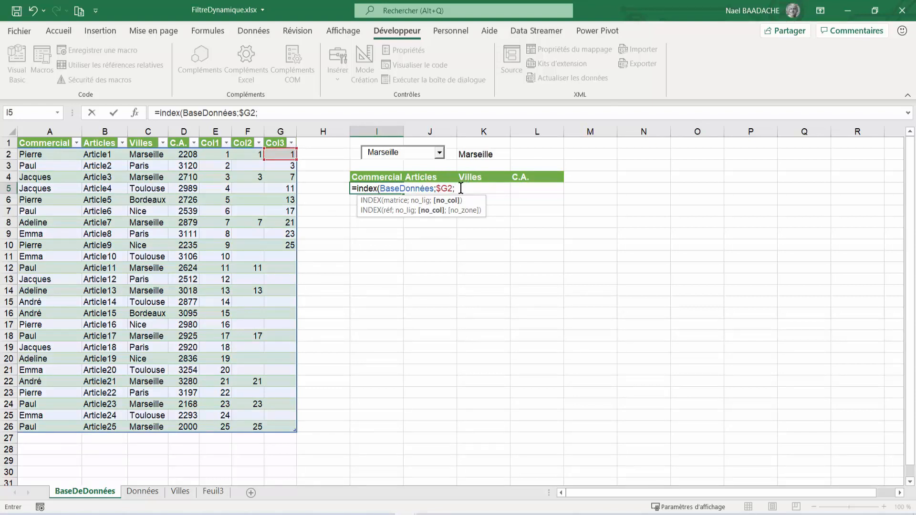
Add COLONNES with the range I5:I5 as the column number of the INDEX formula
{"action": "type", "text": "co"}
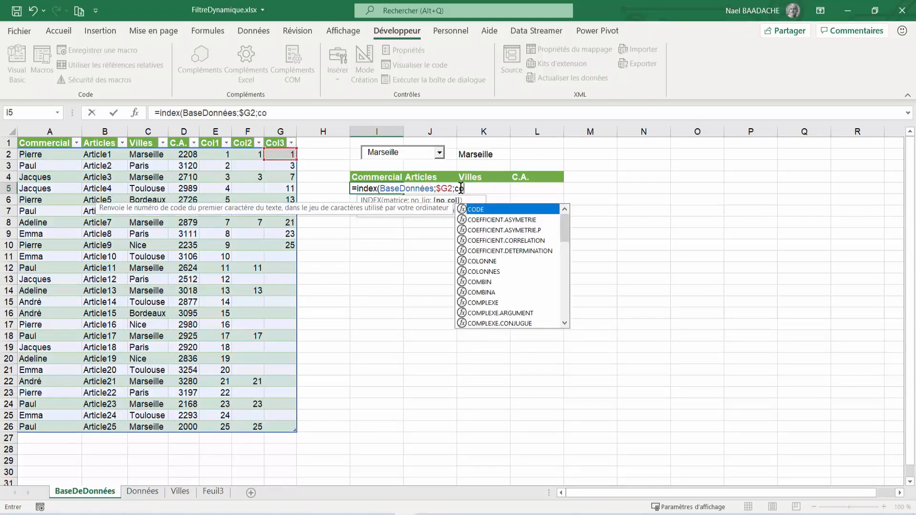
{"action": "type", "text": "lonen"}
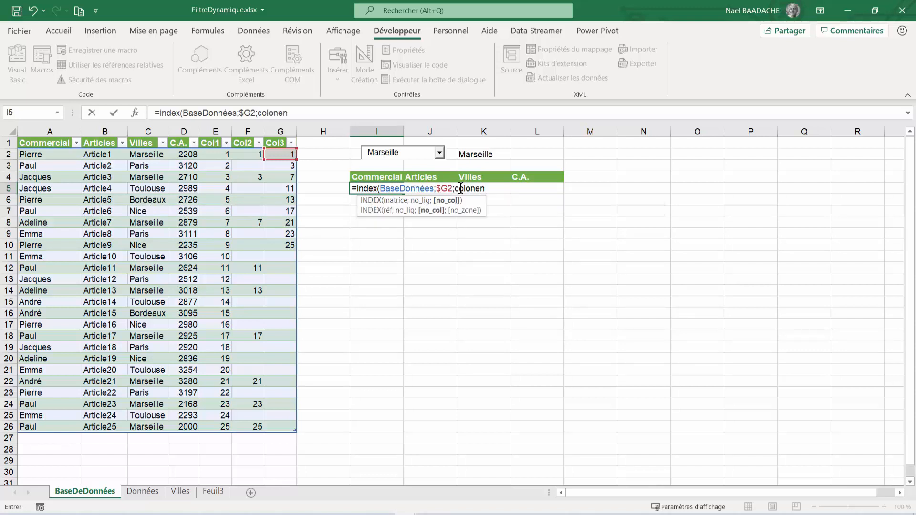
{"action": "key", "text": "BackSpace"}
{"action": "key", "text": "BackSpace"}
{"action": "type", "text": "nes"}
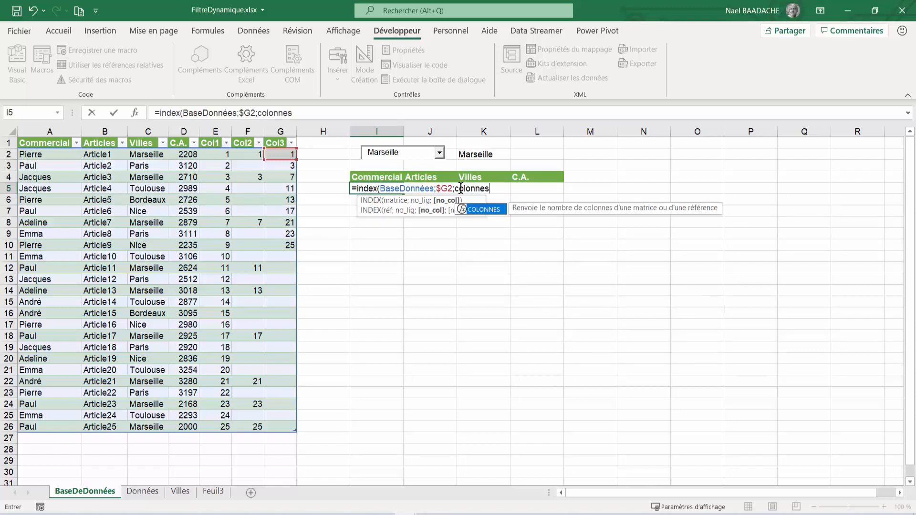
{"action": "type", "text": "("}
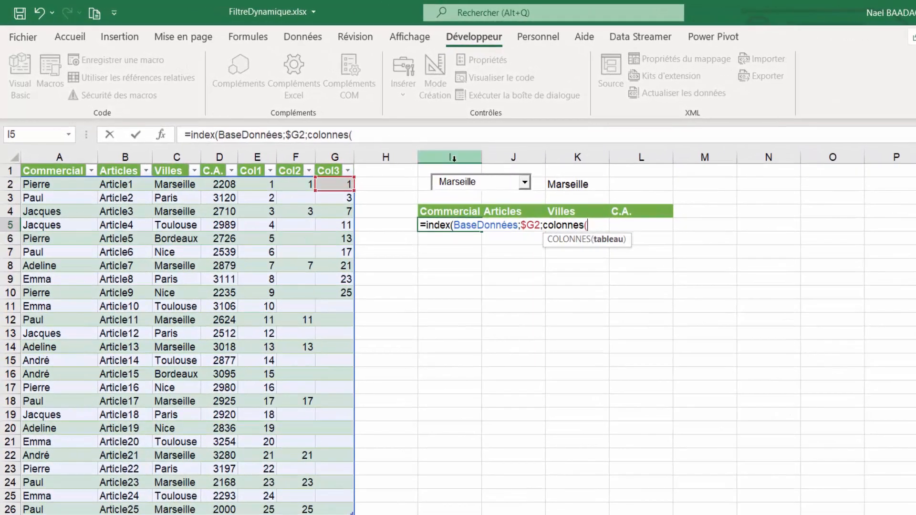
{"action": "left_click", "coordinate": [395, 222]}
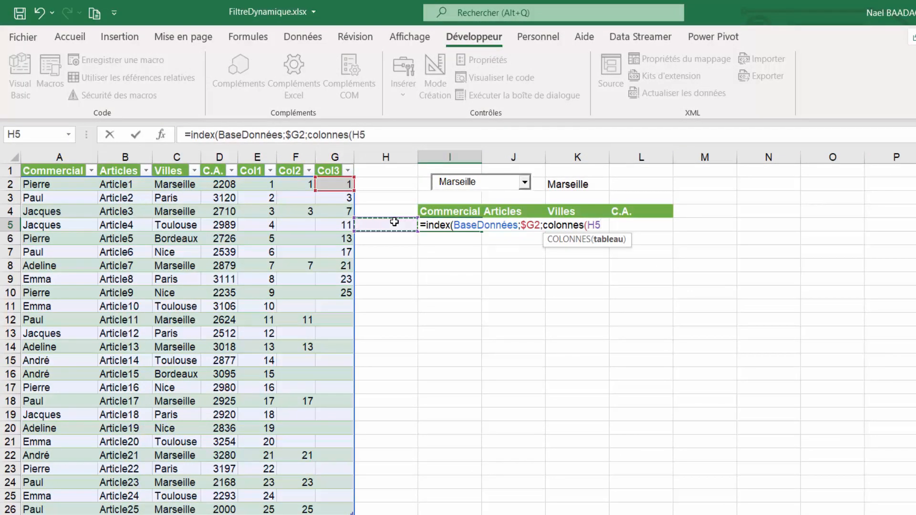
{"action": "key", "text": "Right"}
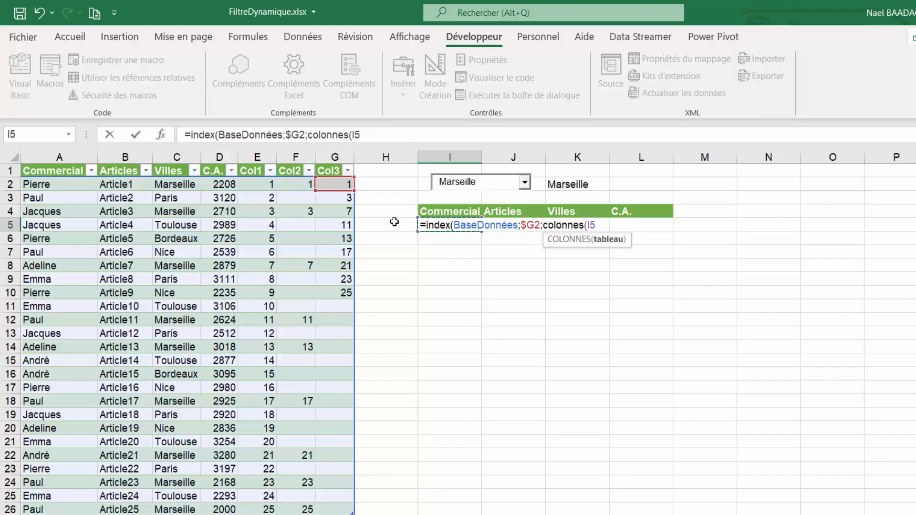
{"action": "type", "text": ":"}
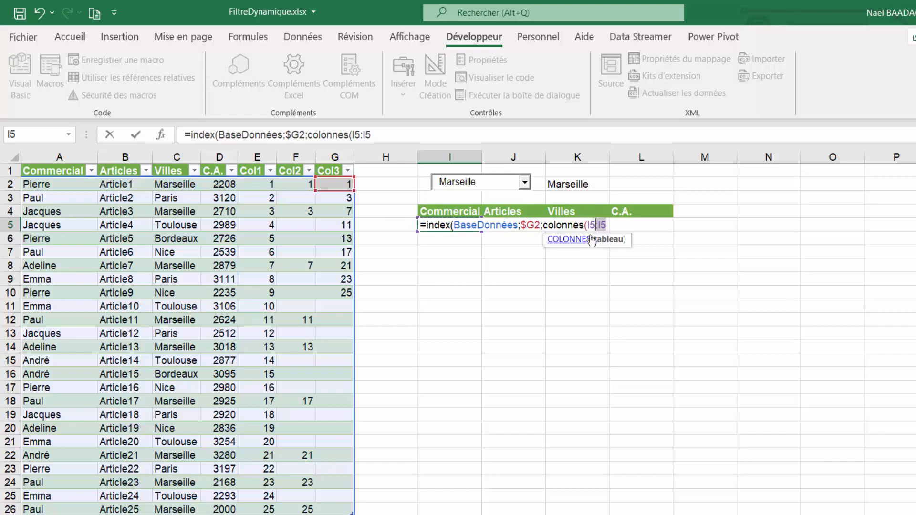
Make the range start absolute and complete the I5 formula as =INDEX(BaseDonnées;$G2;COLONNES($I$5:I5))
{"action": "double_click", "coordinate": [596, 225]}
{"action": "left_click", "coordinate": [595, 226]}
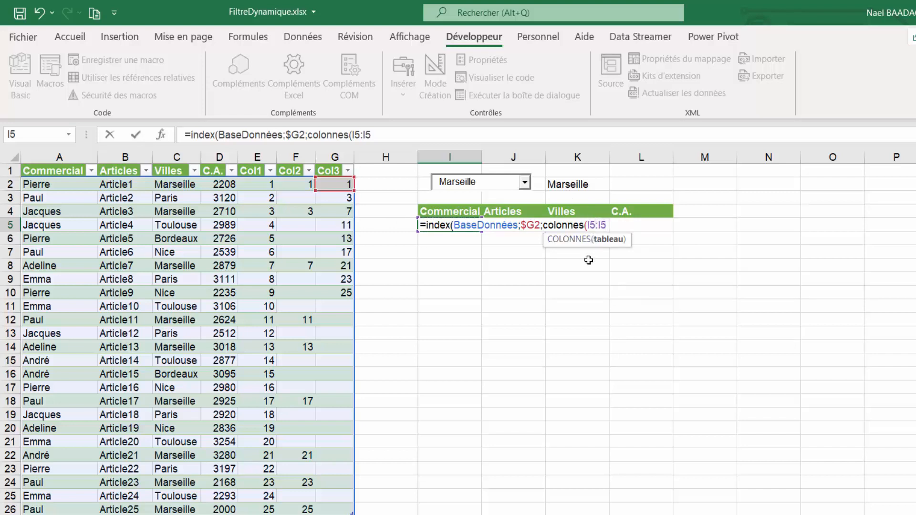
{"action": "key", "text": "F4"}
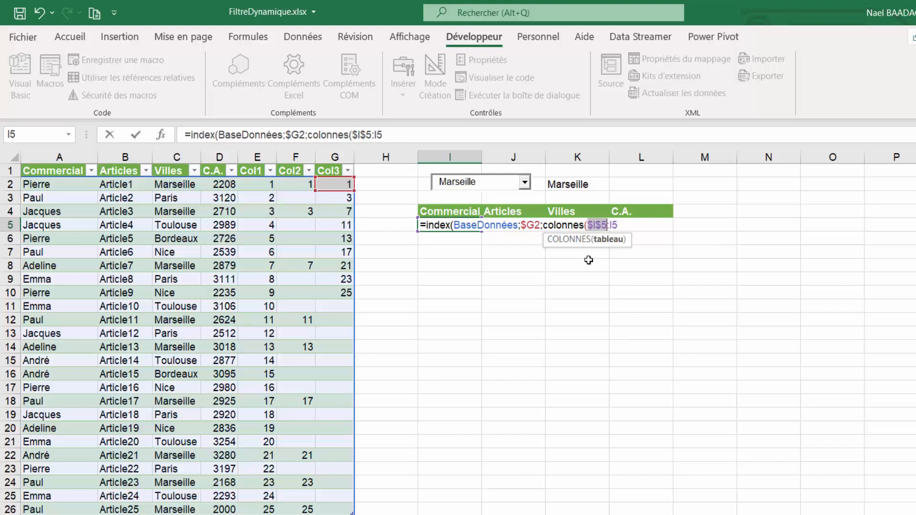
{"action": "left_click", "coordinate": [618, 225]}
{"action": "type", "text": "))"}
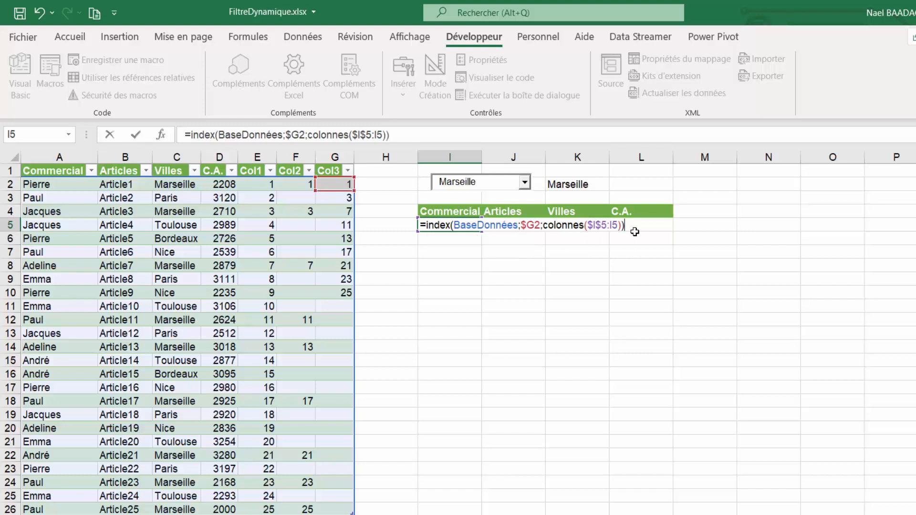
{"action": "key", "text": "Return"}
{"action": "key", "text": "Up"}
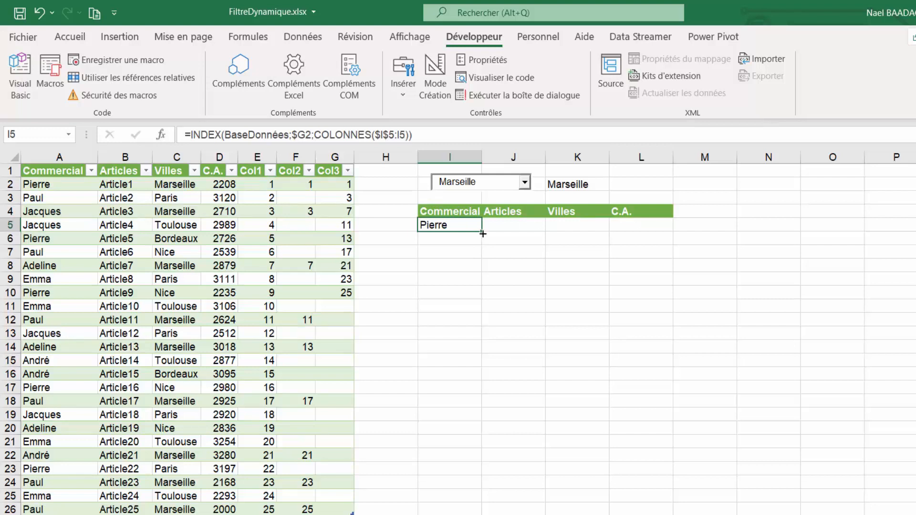
Copy the I5 formula across to L5 and compare the row with the first record in A2:D2
{"action": "left_click_drag", "start_coordinate": [483, 234], "coordinate": [651, 237]}
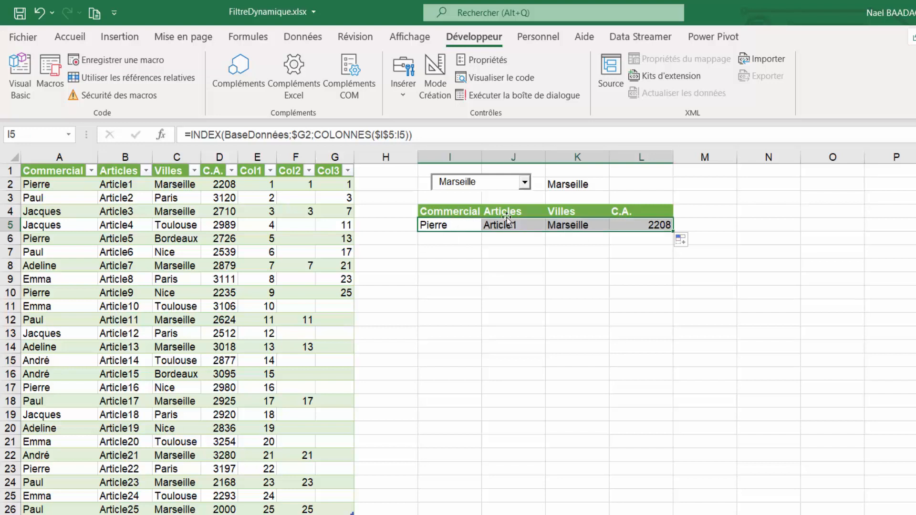
{"action": "left_click", "coordinate": [181, 185]}
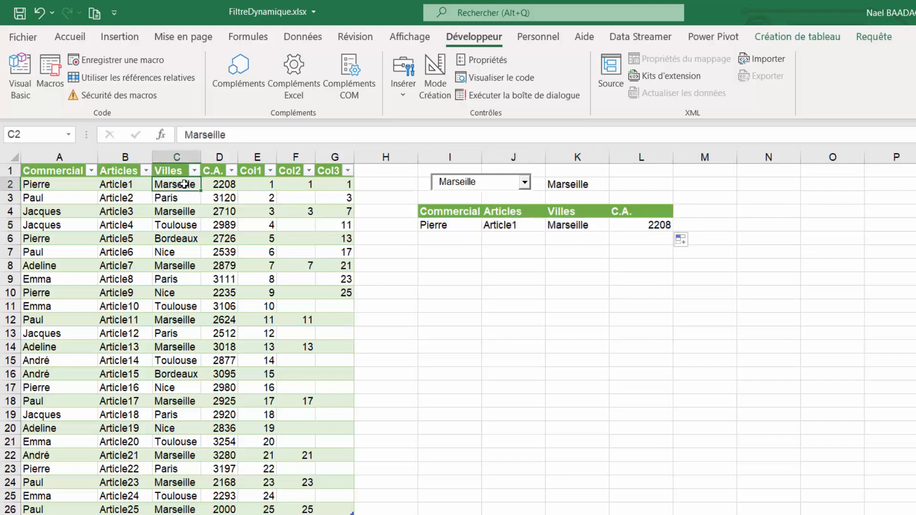
{"action": "left_click", "coordinate": [61, 188]}
{"action": "left_click", "coordinate": [127, 186]}
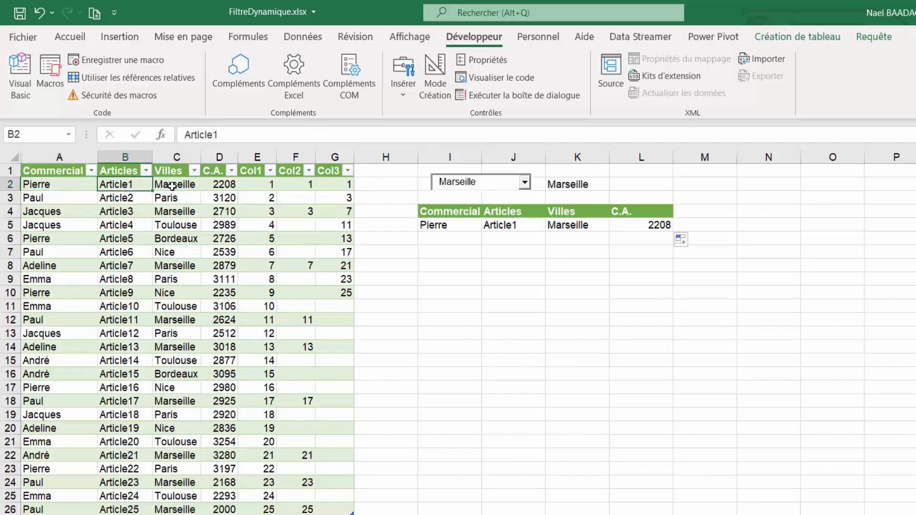
{"action": "left_click", "coordinate": [178, 186]}
{"action": "left_click", "coordinate": [221, 186]}
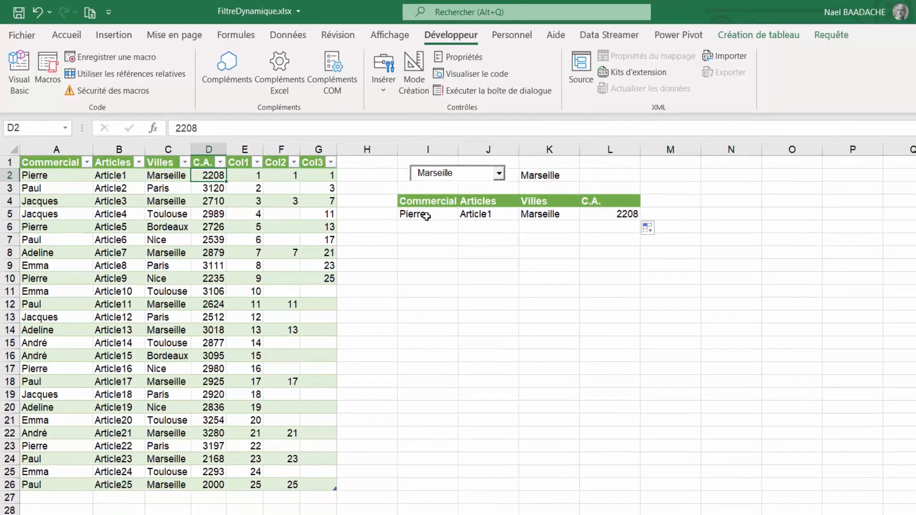
Fill the formulas in I5:L5 down to row 30, and check the copied formula in I7
{"action": "left_click_drag", "start_coordinate": [431, 225], "coordinate": [603, 228]}
{"action": "left_click_drag", "start_coordinate": [506, 192], "coordinate": [510, 480]}
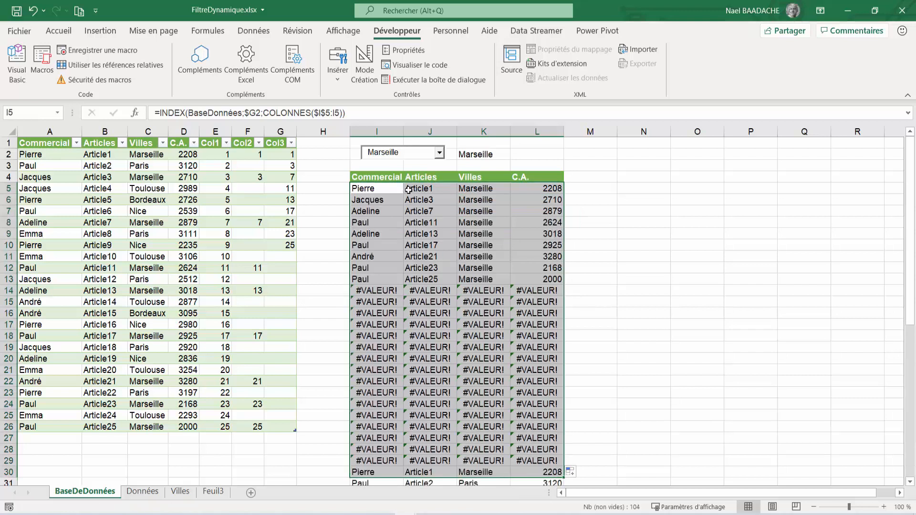
{"action": "left_click", "coordinate": [375, 214]}
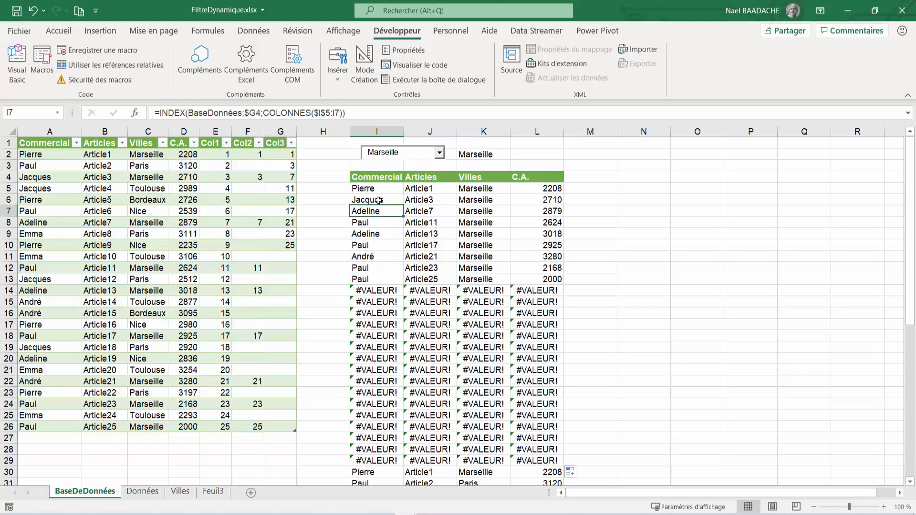
Wrap the I5 formula in SIERREUR with an empty text fallback: =SIERREUR(INDEX(BaseDonnées;$G2;COLONNES($I$5:I5));"")
{"action": "left_click", "coordinate": [371, 188]}
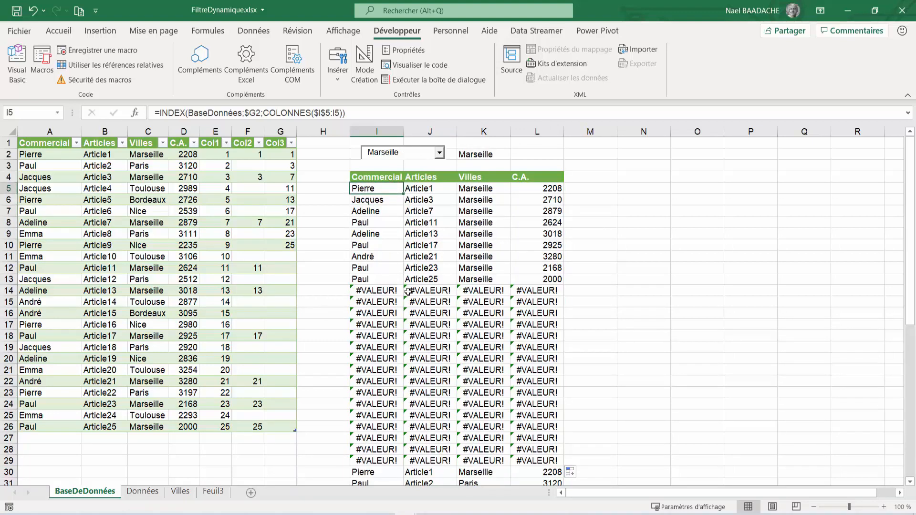
{"action": "scroll", "coordinate": [408, 291], "scroll_direction": "down", "scroll_amount": 3}
{"action": "scroll", "coordinate": [408, 292], "scroll_direction": "up", "scroll_amount": 3}
{"action": "left_click", "coordinate": [162, 113]}
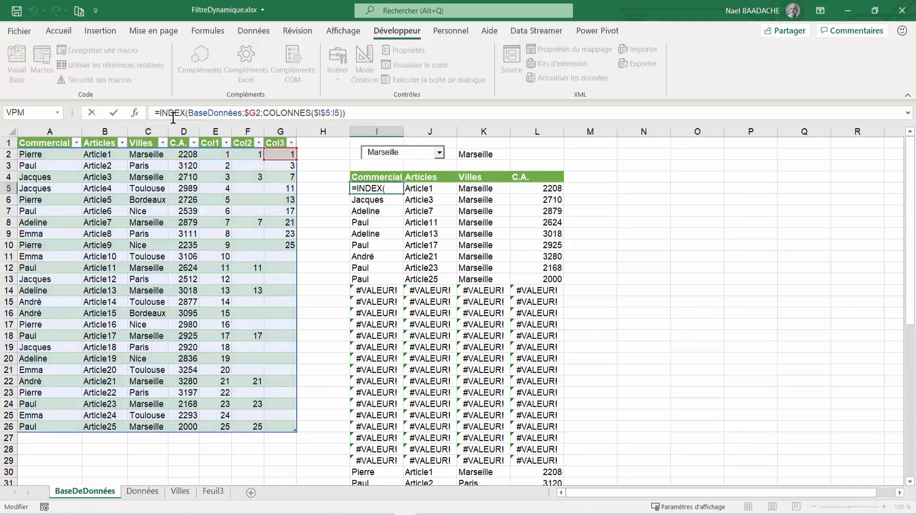
{"action": "type", "text": "sierr"}
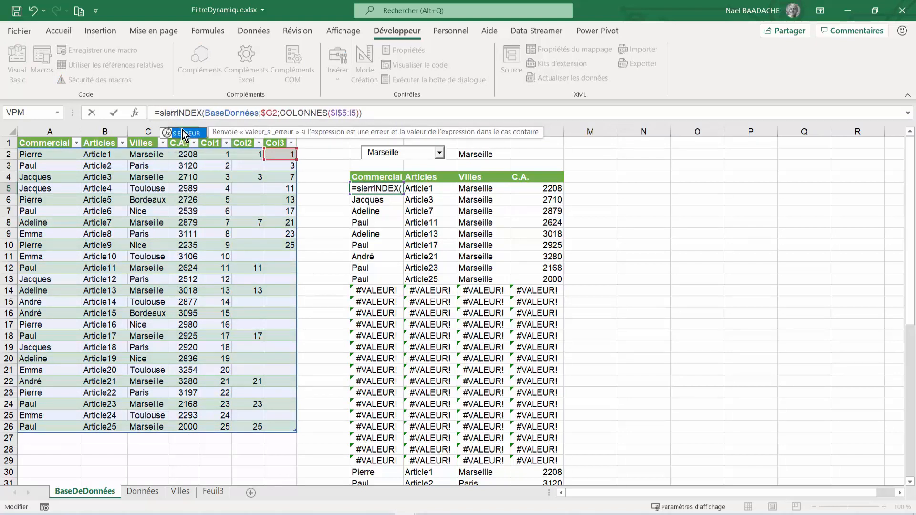
{"action": "double_click", "coordinate": [184, 134]}
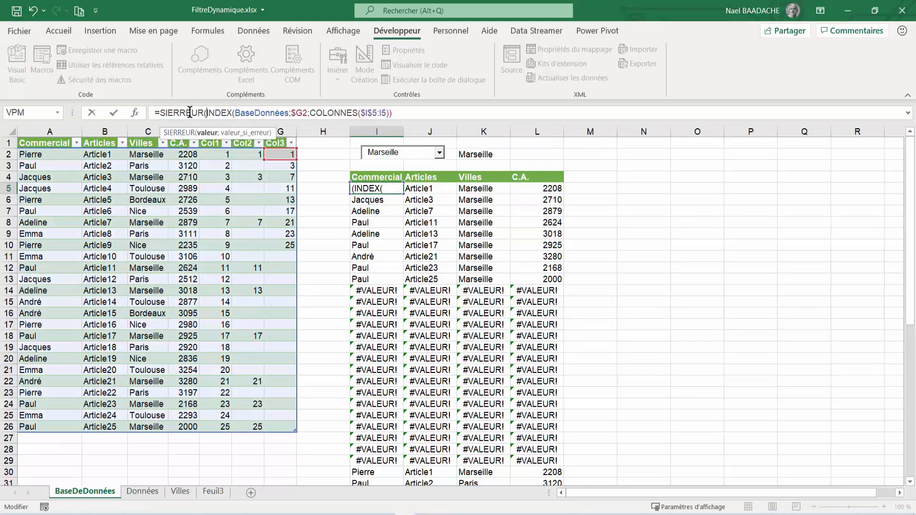
{"action": "left_click", "coordinate": [402, 113]}
{"action": "type", "text": ";"}
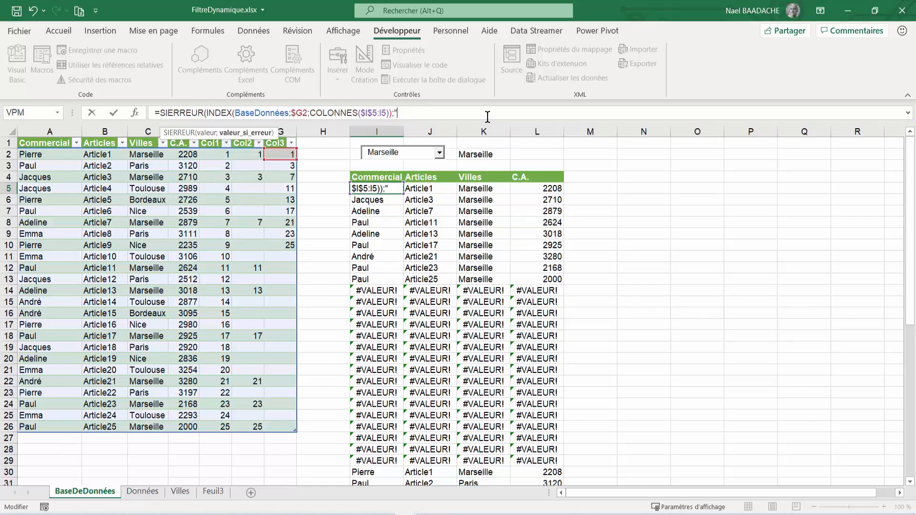
{"action": "type", "text": "\"\")"}
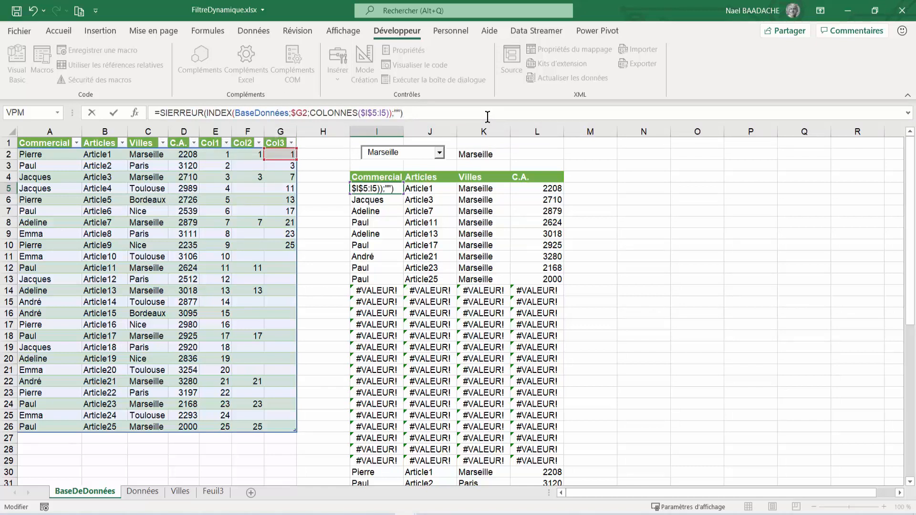
{"action": "key", "text": "Return"}
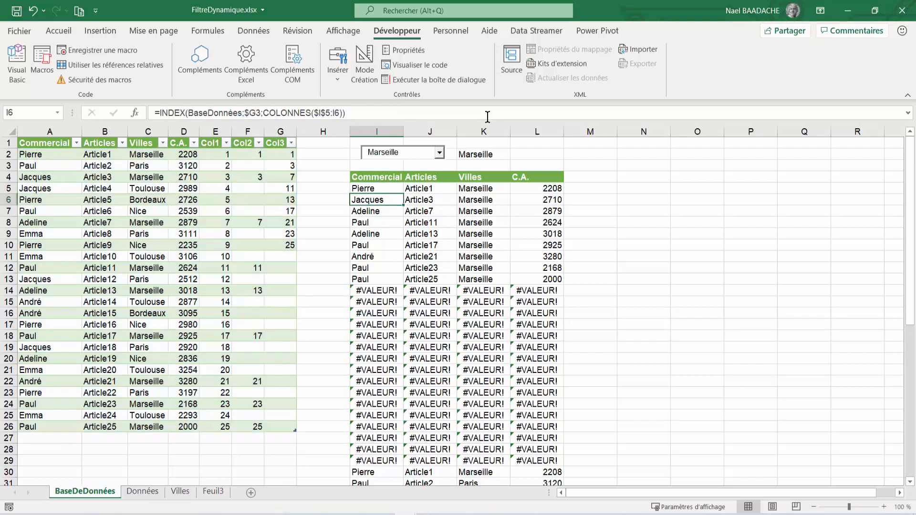
Copy the SIERREUR formula from I5 across to L5 and fill it down to row 54
{"action": "key", "text": "Up"}
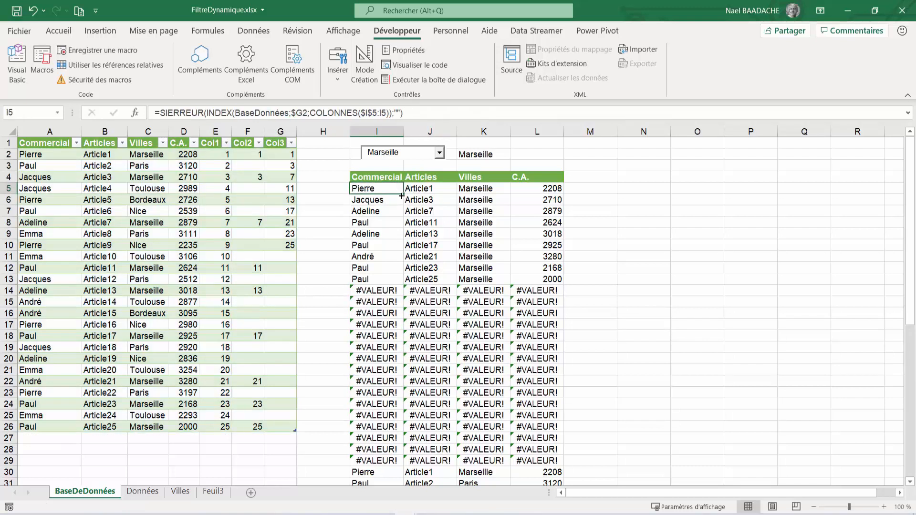
{"action": "left_click_drag", "start_coordinate": [402, 195], "coordinate": [546, 483]}
{"action": "left_click_drag", "start_coordinate": [555, 492], "coordinate": [554, 464]}
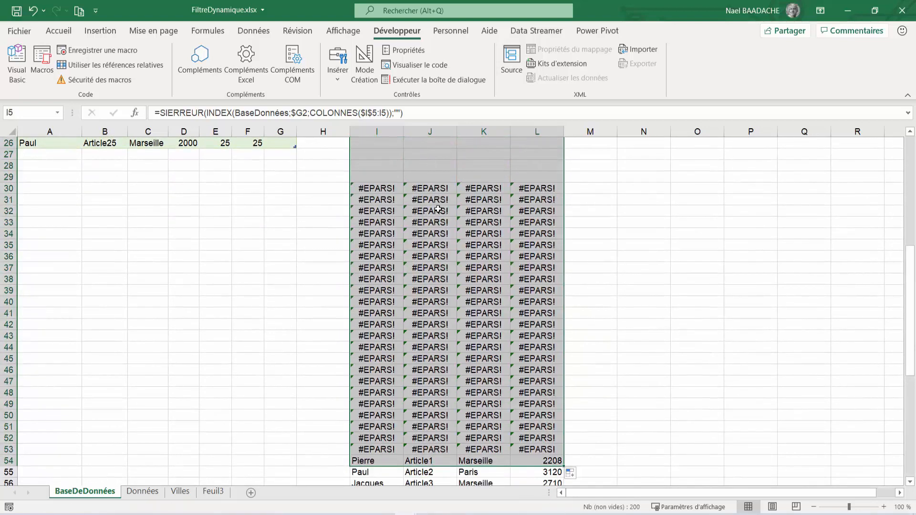
Clear the surplus formulas in columns I to L from row 30 down
{"action": "left_click_drag", "start_coordinate": [377, 188], "coordinate": [560, 459]}
{"action": "key", "text": "Delete"}
{"action": "scroll", "coordinate": [508, 297], "scroll_direction": "up", "scroll_amount": 15}
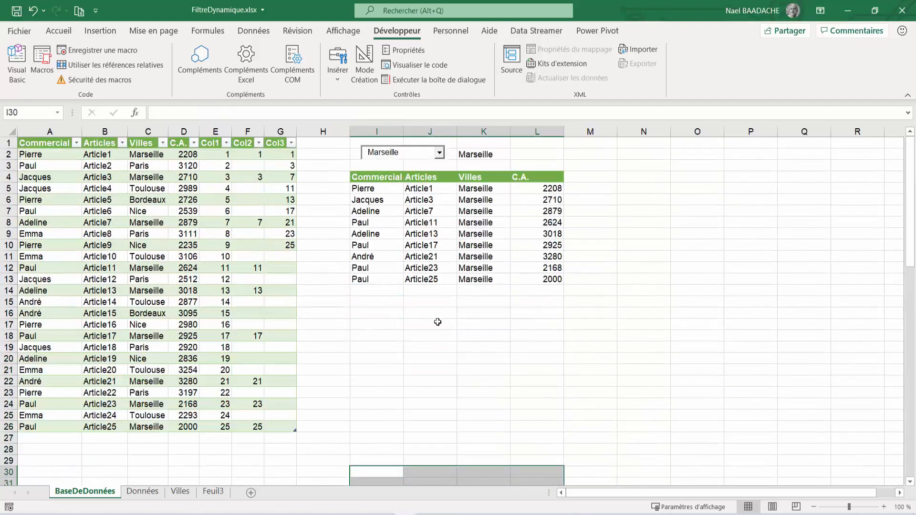
Check the formula in I15, then choose Paris in the combo box and review the extracted records in I5:L9
{"action": "left_click", "coordinate": [367, 297]}
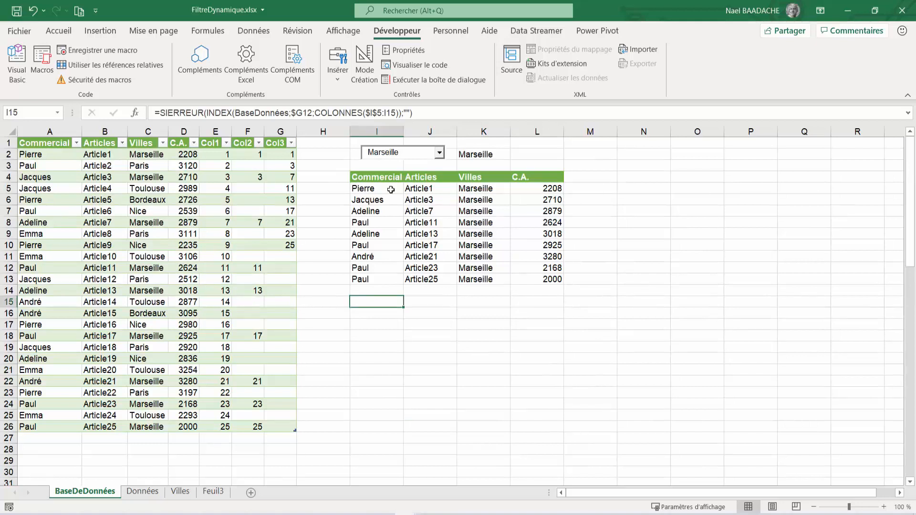
{"action": "left_click", "coordinate": [368, 197]}
{"action": "left_click", "coordinate": [439, 153]}
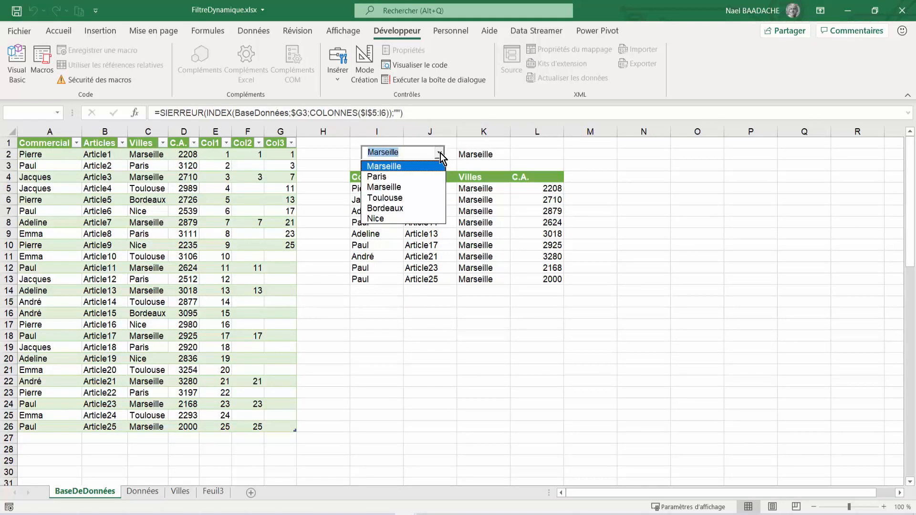
{"action": "left_click", "coordinate": [380, 181]}
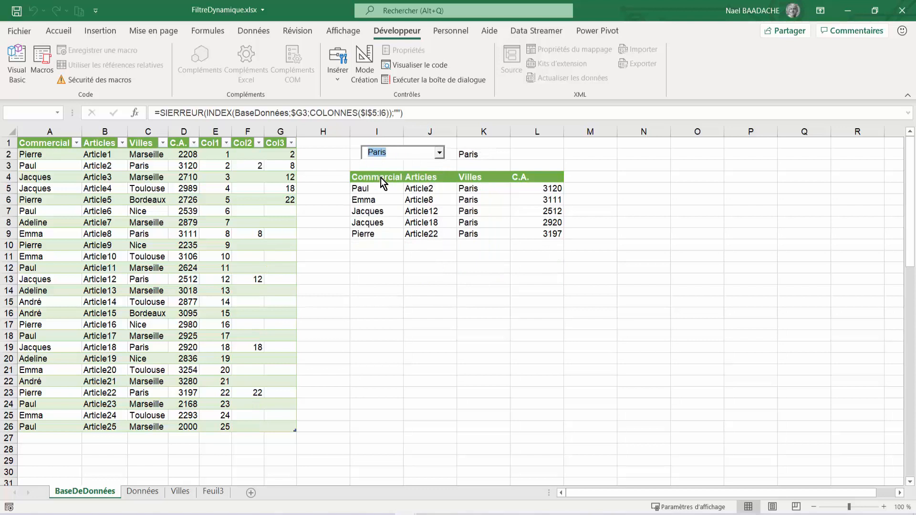
{"action": "left_click", "coordinate": [425, 203]}
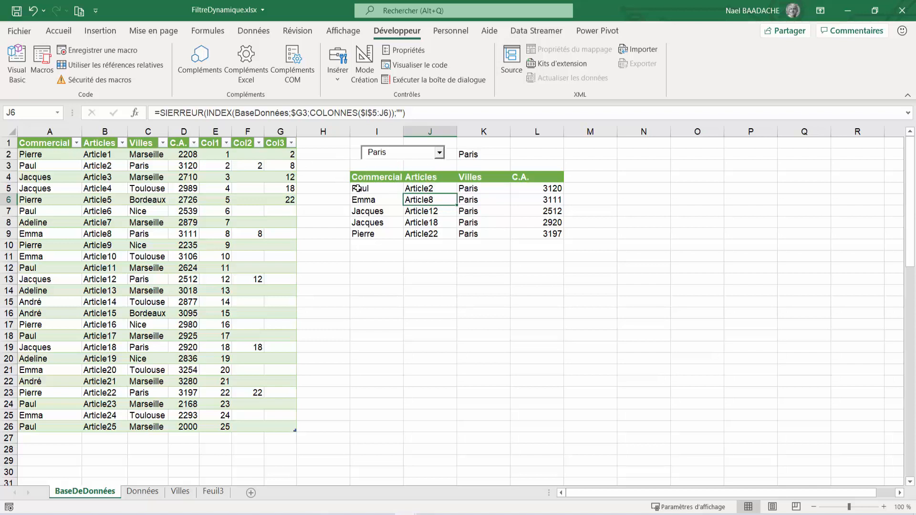
{"action": "left_click_drag", "start_coordinate": [357, 188], "coordinate": [530, 234]}
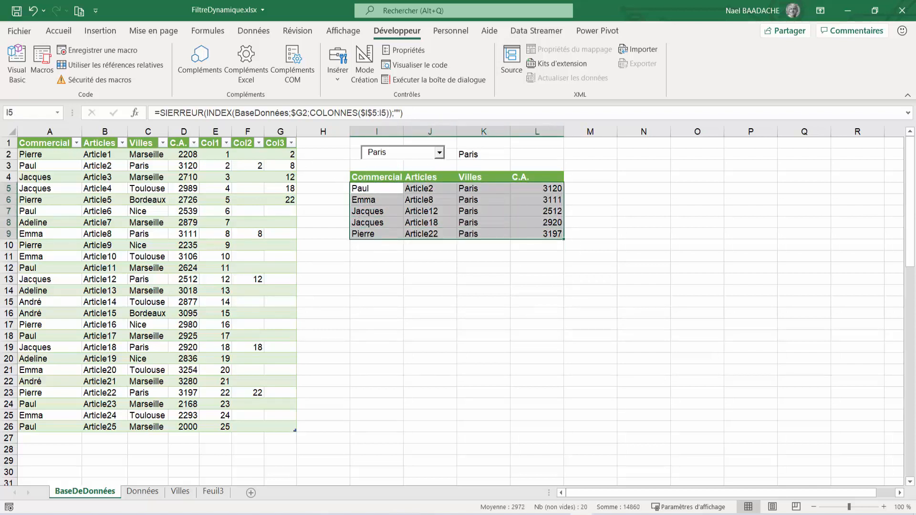
{"action": "left_click", "coordinate": [466, 210]}
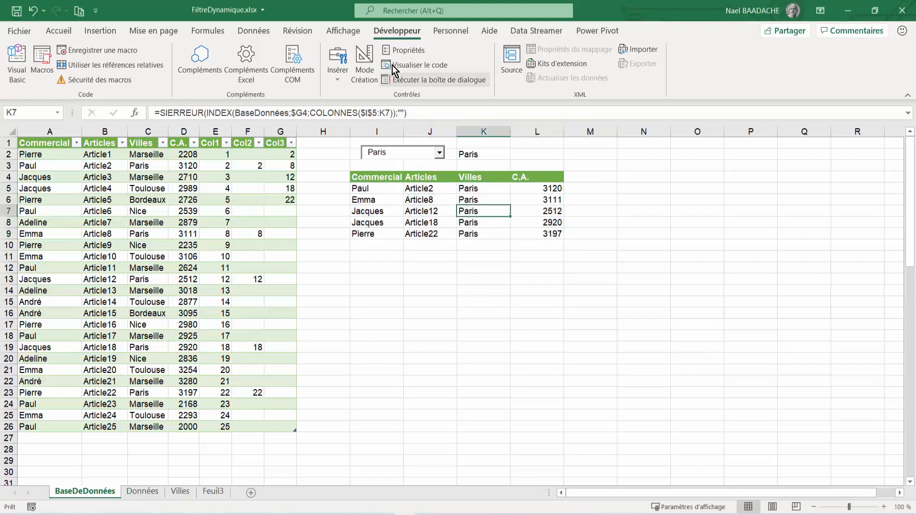
Hide the worksheet gridlines and set the font colour of the linked cell K2 to white
{"action": "left_click", "coordinate": [353, 33]}
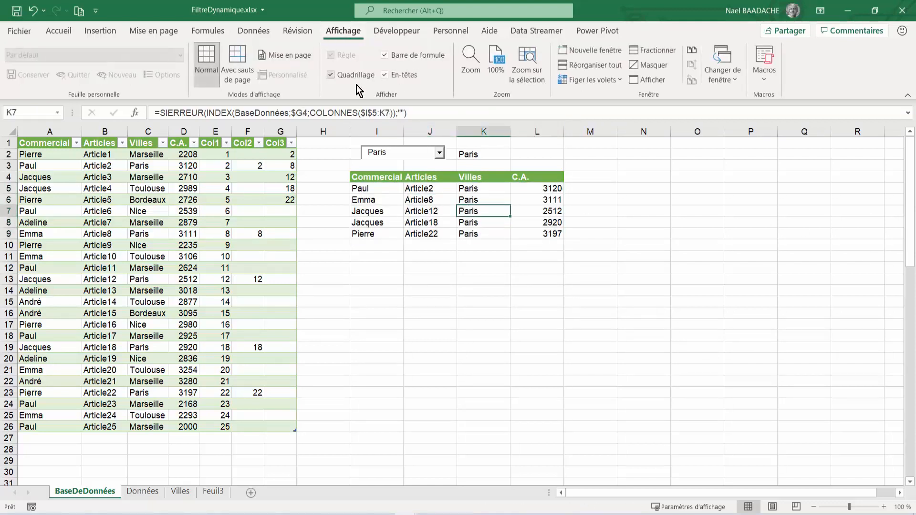
{"action": "left_click", "coordinate": [331, 74]}
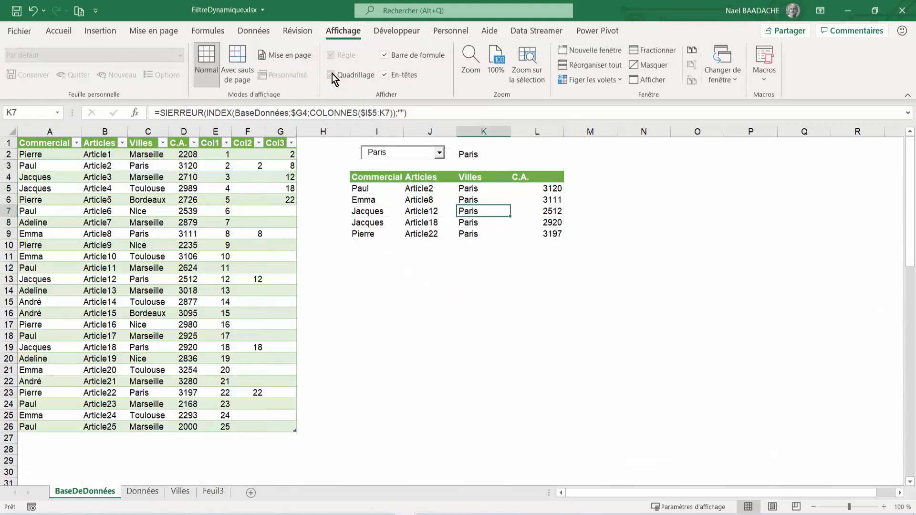
{"action": "left_click", "coordinate": [458, 156]}
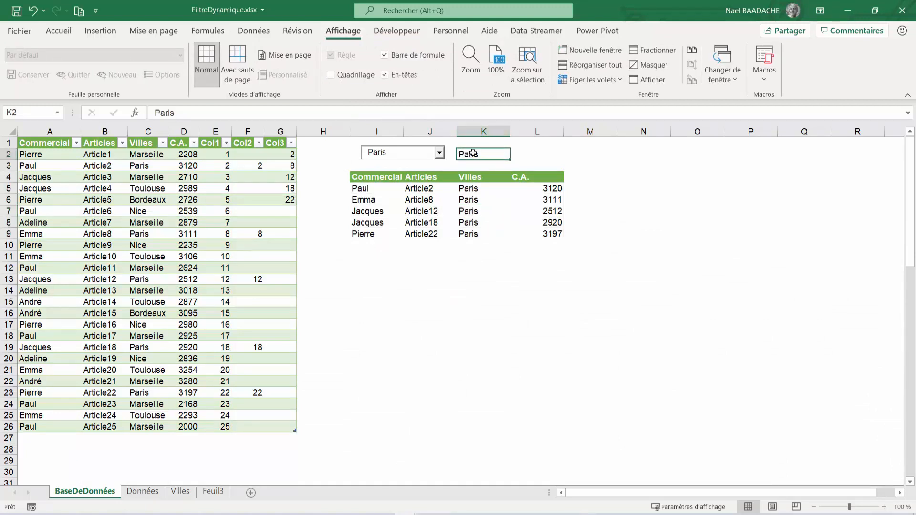
{"action": "left_click", "coordinate": [62, 31]}
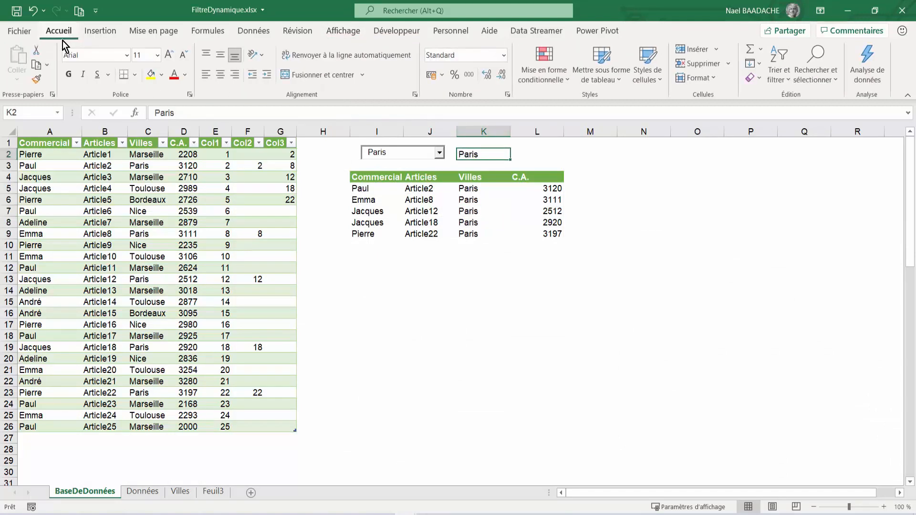
{"action": "left_click", "coordinate": [186, 75]}
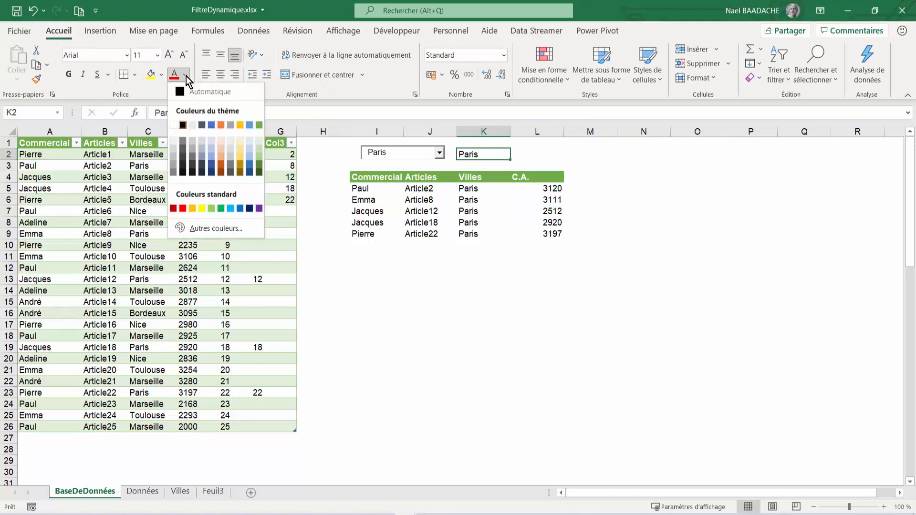
{"action": "left_click", "coordinate": [174, 126]}
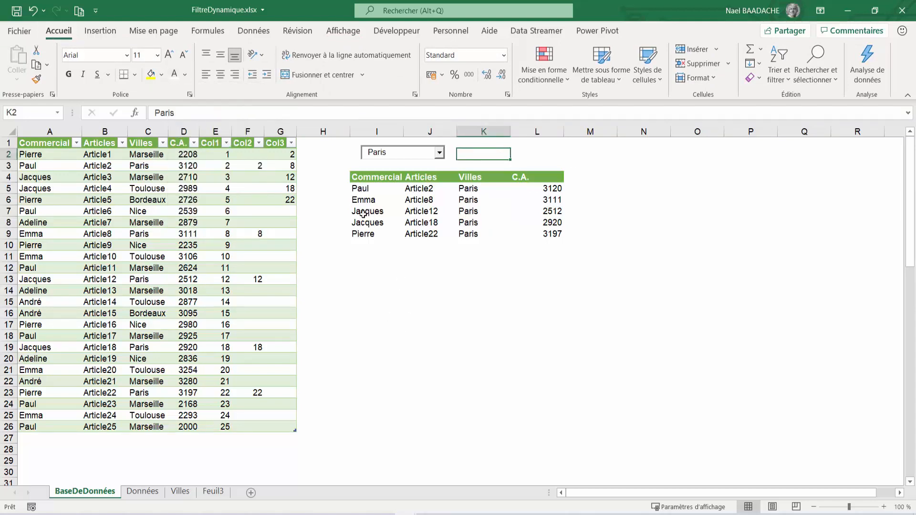
Create a new conditional formatting rule for I5:L29 that uses a formula to determine the cells to format
{"action": "left_click_drag", "start_coordinate": [359, 189], "coordinate": [551, 458]}
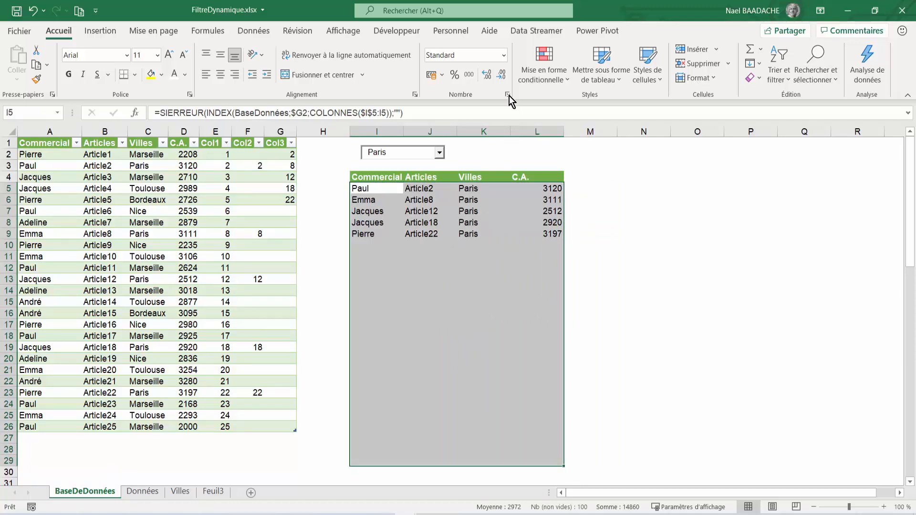
{"action": "left_click", "coordinate": [555, 79]}
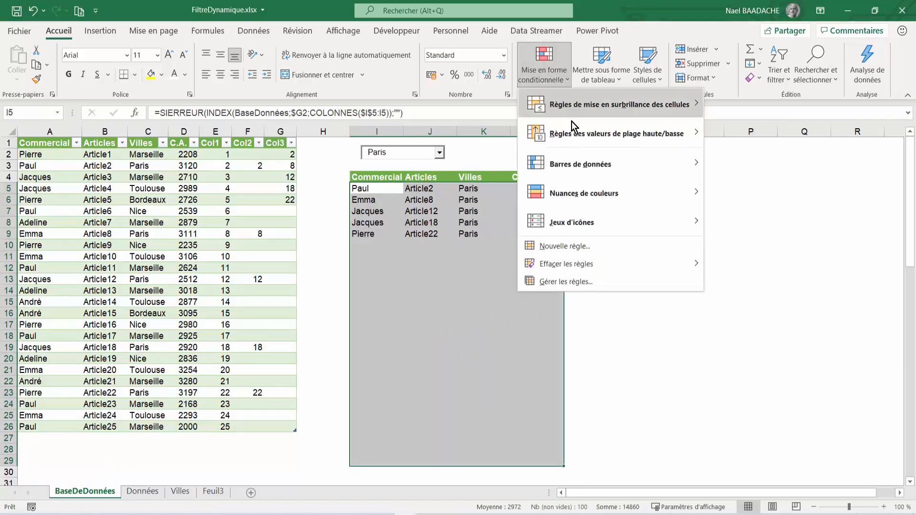
{"action": "left_click", "coordinate": [589, 243]}
{"action": "left_click_drag", "start_coordinate": [408, 268], "coordinate": [147, 144]}
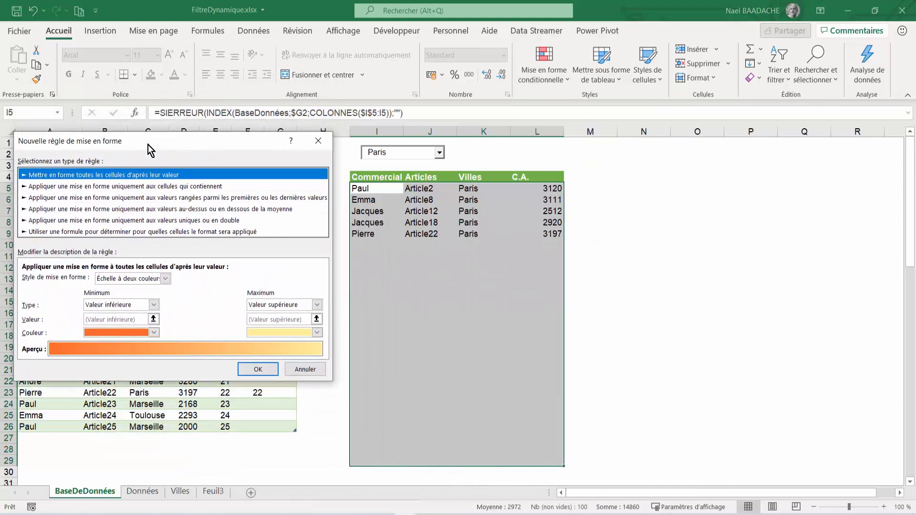
{"action": "left_click", "coordinate": [61, 231]}
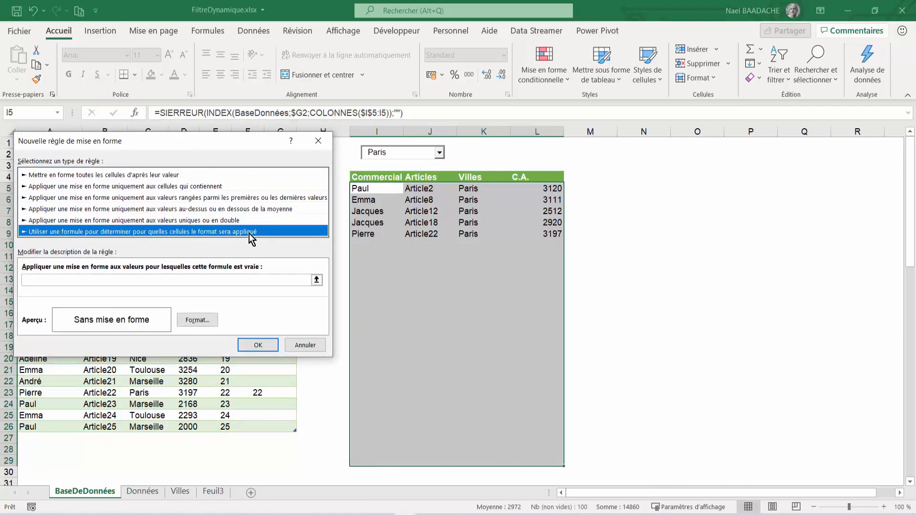
Enter =I5<>"" with a relative reference to I5 as the rule's formula
{"action": "left_click", "coordinate": [42, 281]}
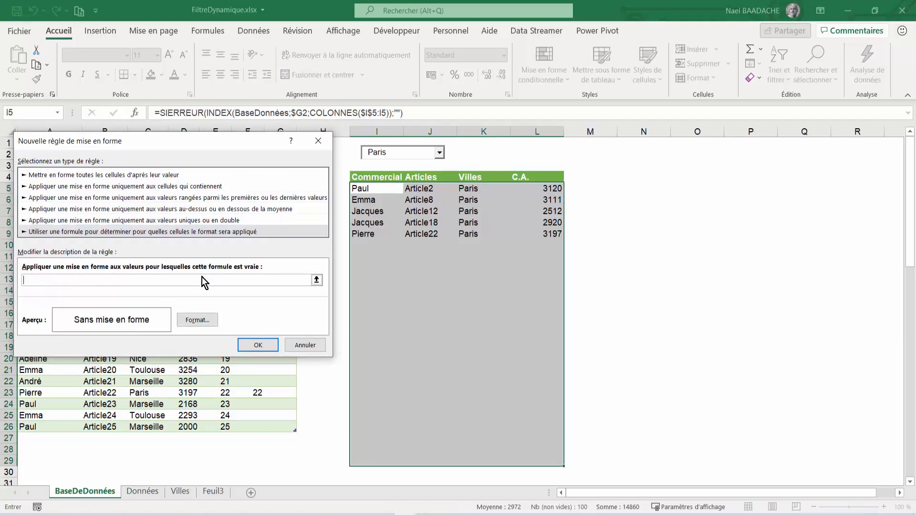
{"action": "left_click", "coordinate": [368, 188]}
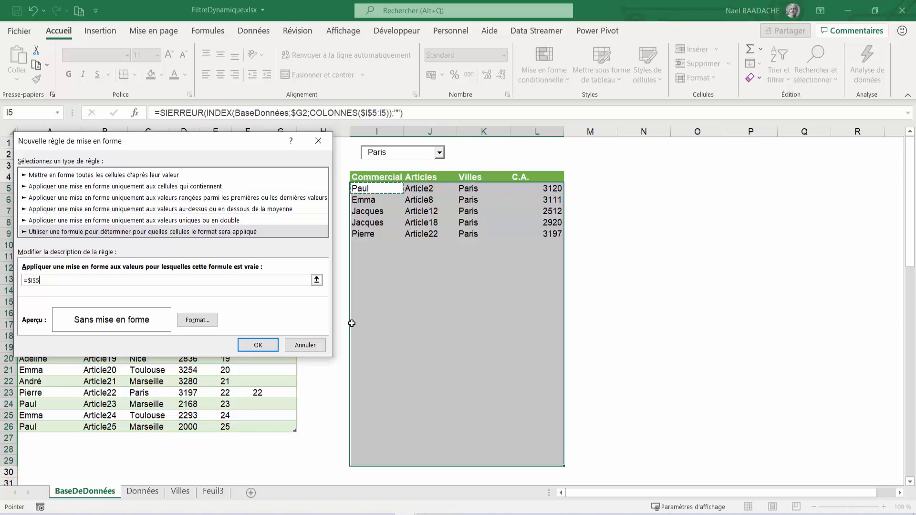
{"action": "key", "text": "F4"}
{"action": "key", "text": "F4"}
{"action": "key", "text": "F4"}
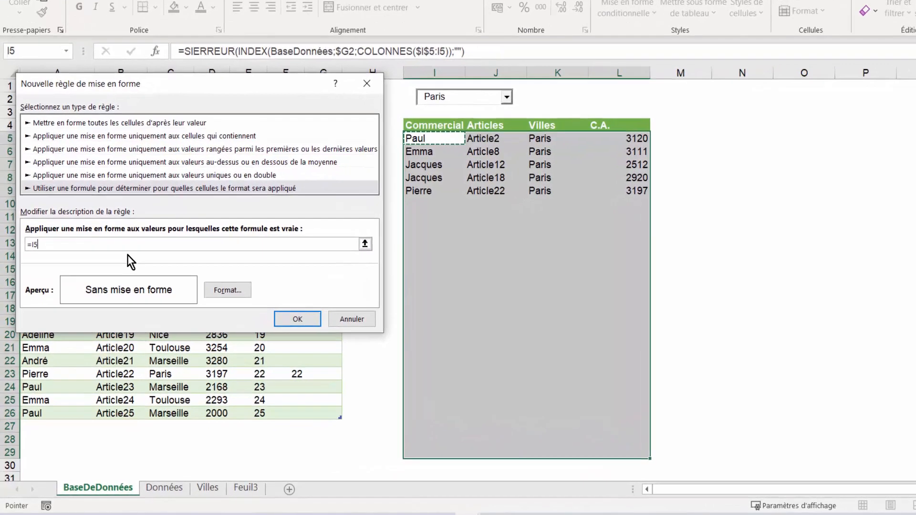
{"action": "type", "text": "<>"}
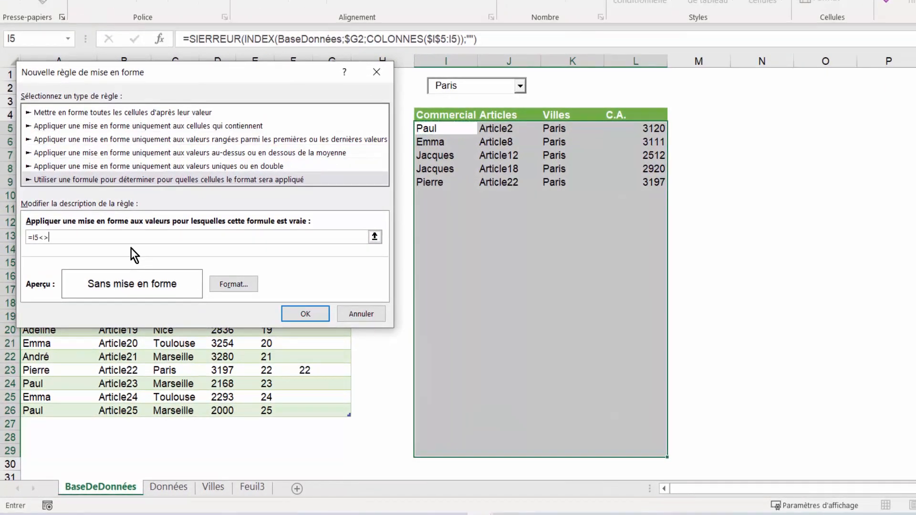
{"action": "type", "text": "\"\""}
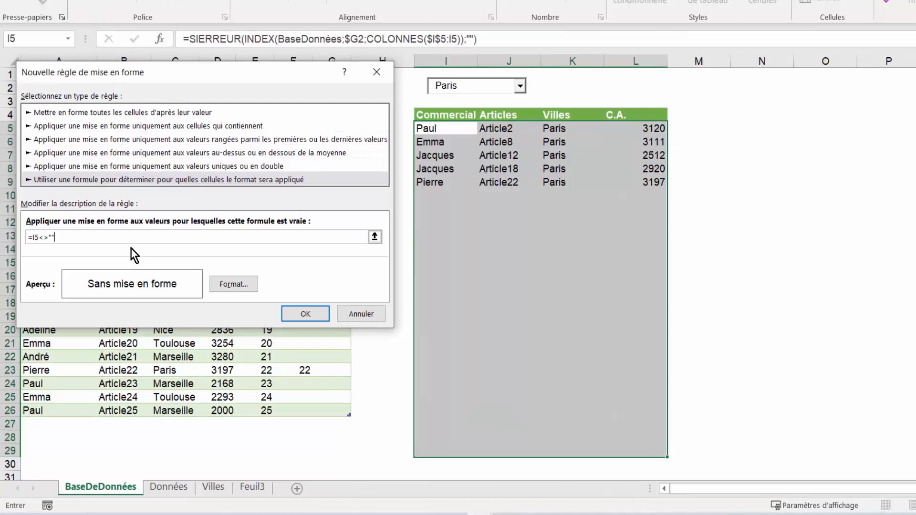
Give the conditional formatting rule a dotted border on all four sides of the cell and apply the rule to the range
{"action": "left_click", "coordinate": [235, 281]}
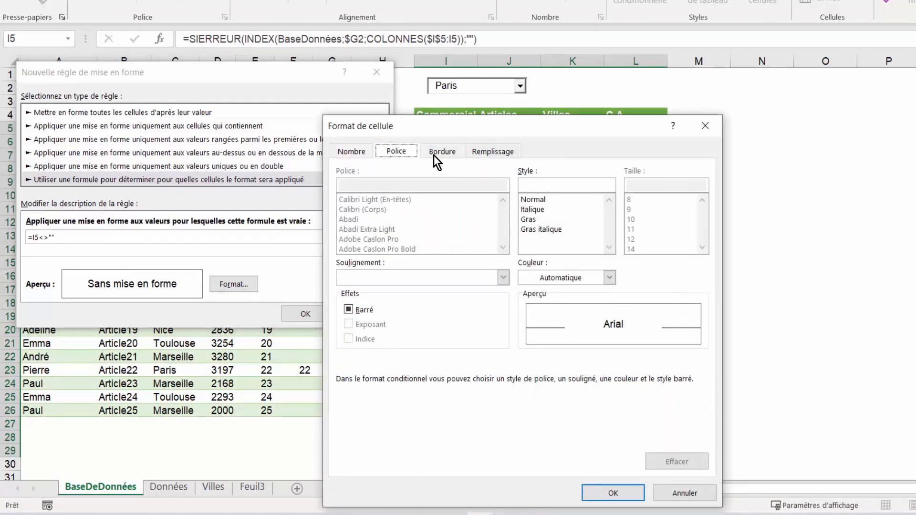
{"action": "left_click", "coordinate": [432, 154]}
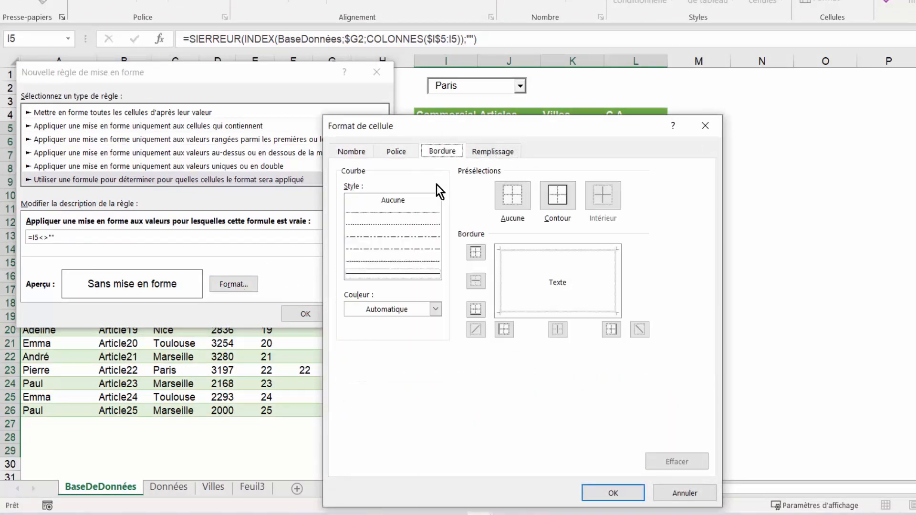
{"action": "left_click", "coordinate": [367, 213]}
{"action": "left_click", "coordinate": [365, 226]}
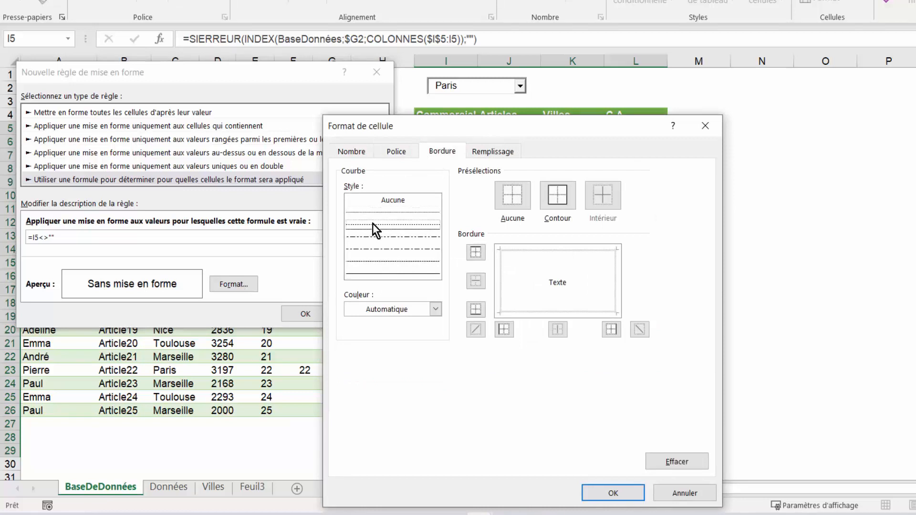
{"action": "left_click", "coordinate": [544, 252]}
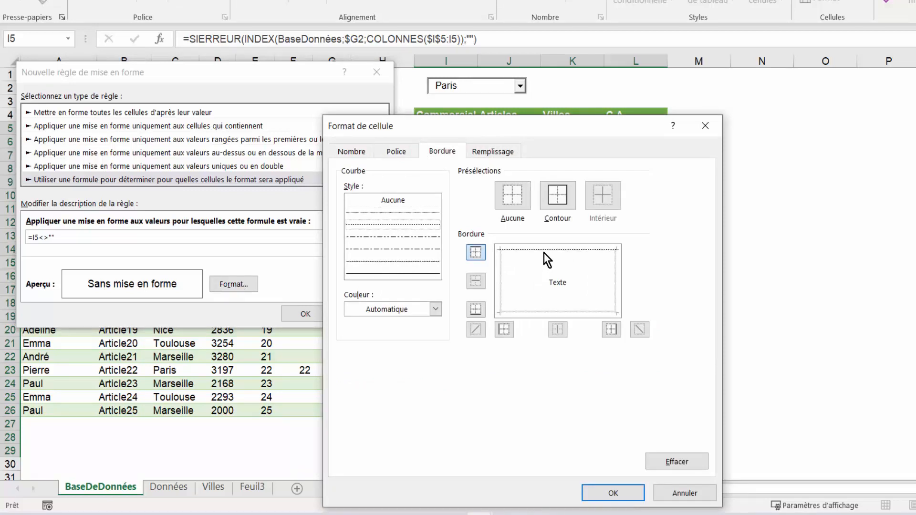
{"action": "left_click", "coordinate": [499, 279]}
{"action": "left_click", "coordinate": [565, 314]}
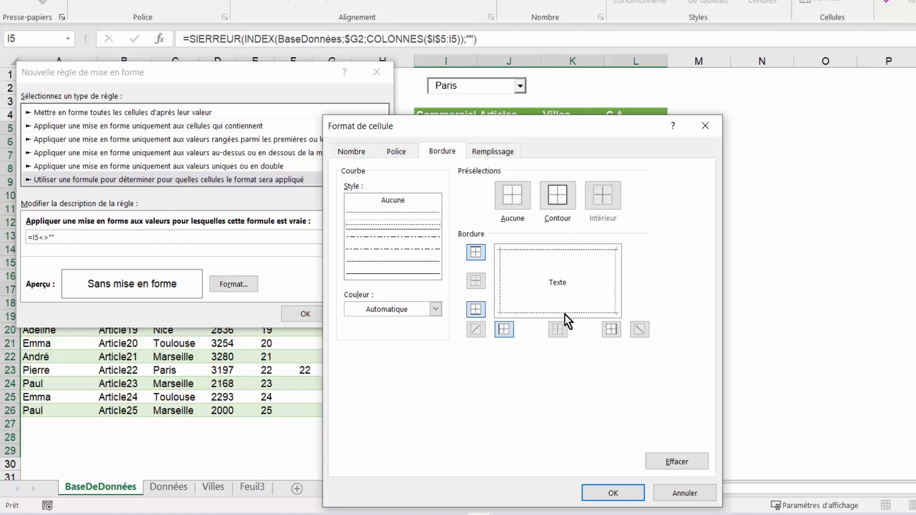
{"action": "left_click", "coordinate": [614, 292]}
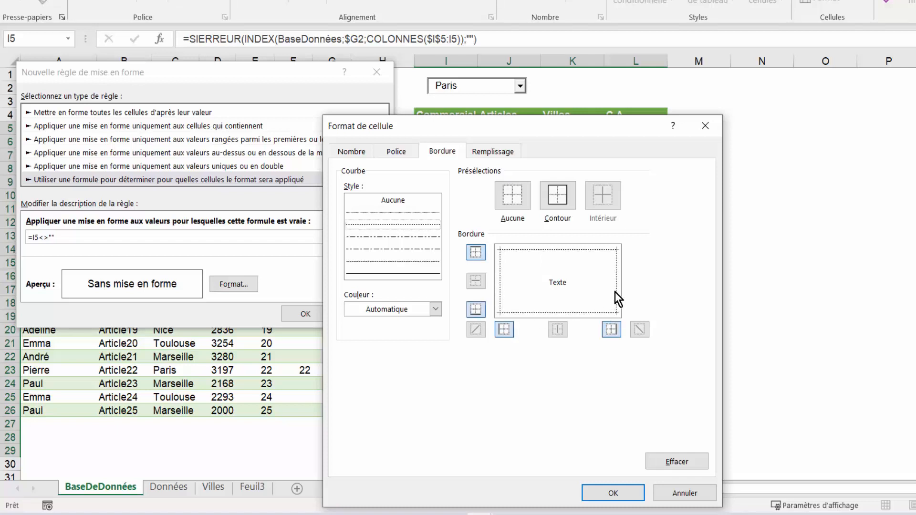
{"action": "left_click", "coordinate": [614, 493]}
{"action": "left_click", "coordinate": [310, 316]}
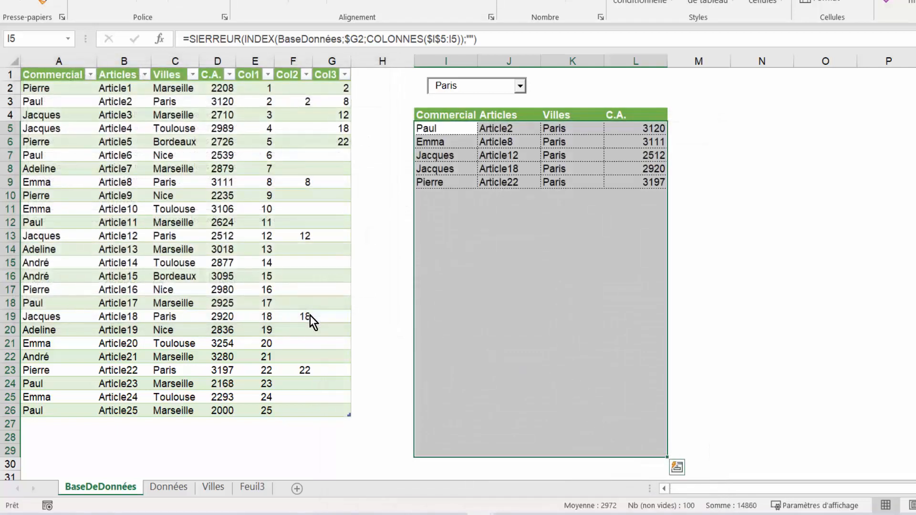
Choose Marseille in the combo box to test the conditional borders on the extracted records
{"action": "left_click", "coordinate": [556, 281]}
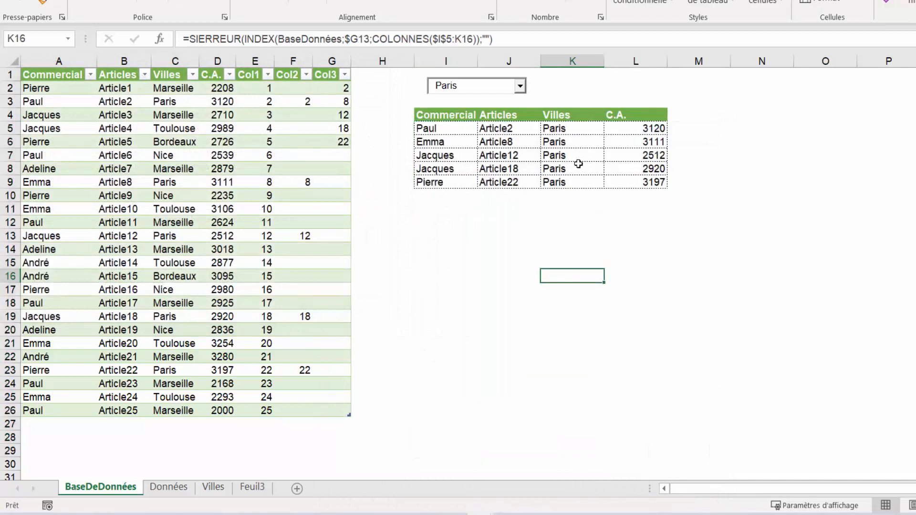
{"action": "left_click", "coordinate": [519, 86]}
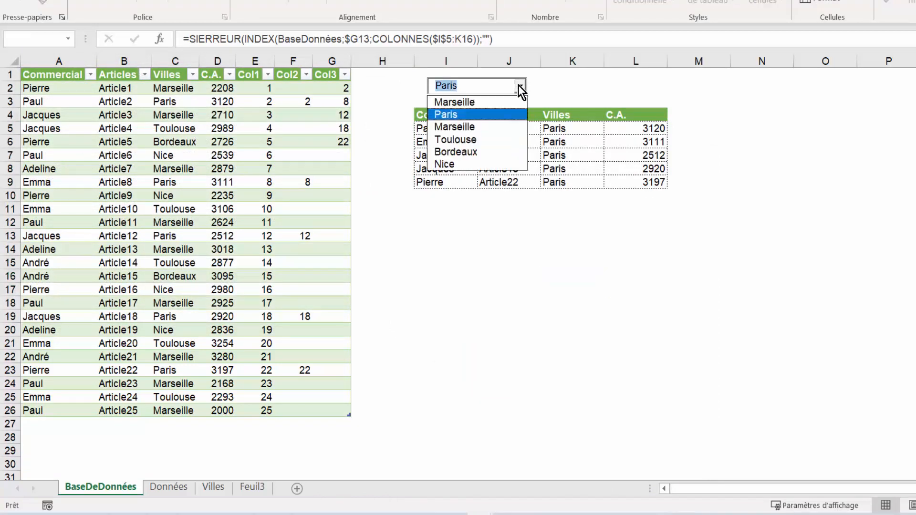
{"action": "left_click", "coordinate": [469, 98]}
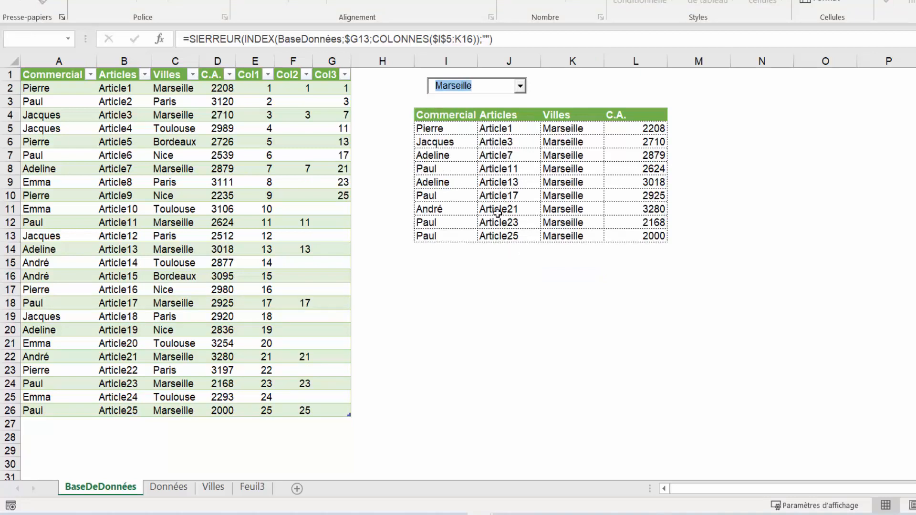
Hide the helper columns E to G containing Col1, Col2 and Col3
{"action": "left_click", "coordinate": [253, 57]}
{"action": "left_click_drag", "start_coordinate": [265, 62], "coordinate": [334, 58]}
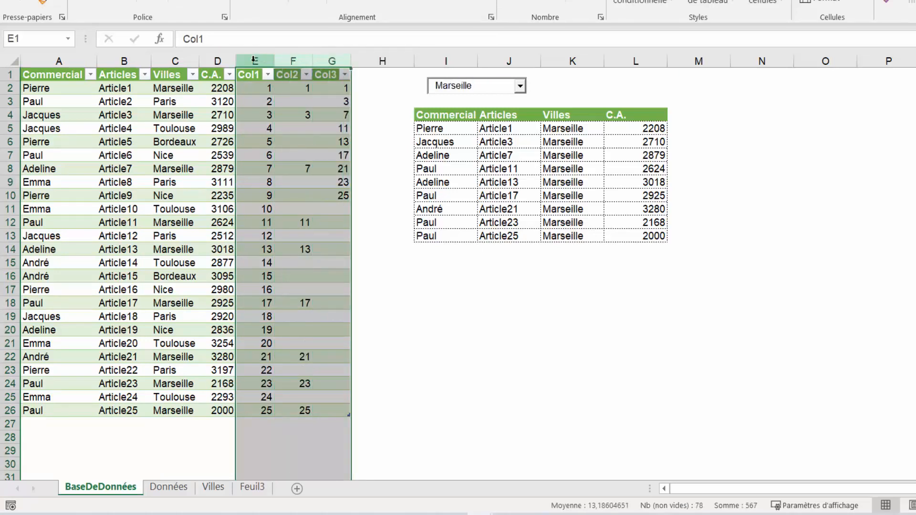
{"action": "right_click", "coordinate": [296, 134]}
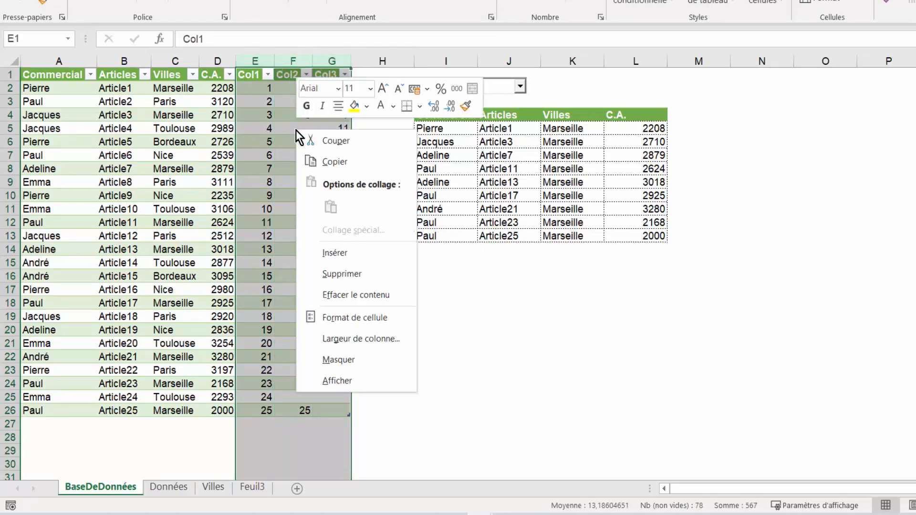
{"action": "left_click", "coordinate": [344, 360]}
{"action": "left_click", "coordinate": [143, 236]}
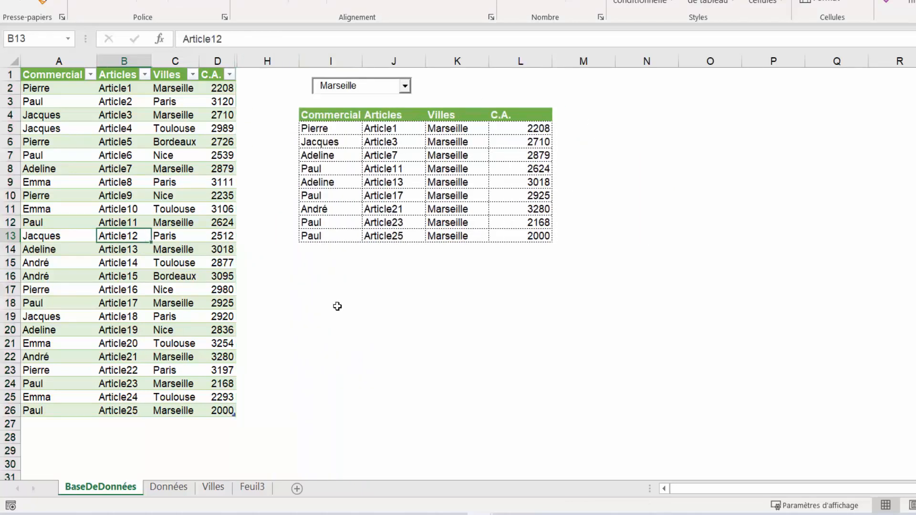
Add a record in row 27 of the Données sheet with the salesperson's first name, Article26, Marseille and 3000
{"action": "left_click", "coordinate": [177, 486]}
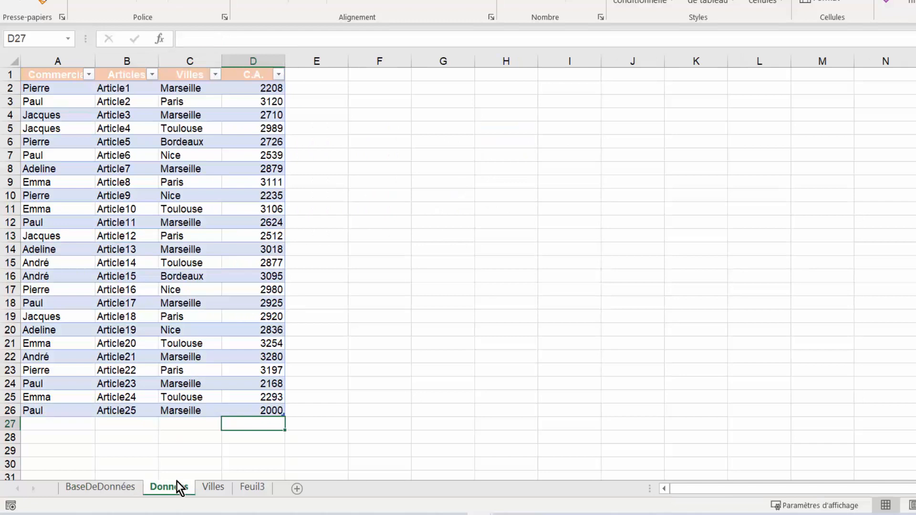
{"action": "left_click", "coordinate": [52, 422]}
{"action": "type", "text": "Emma"}
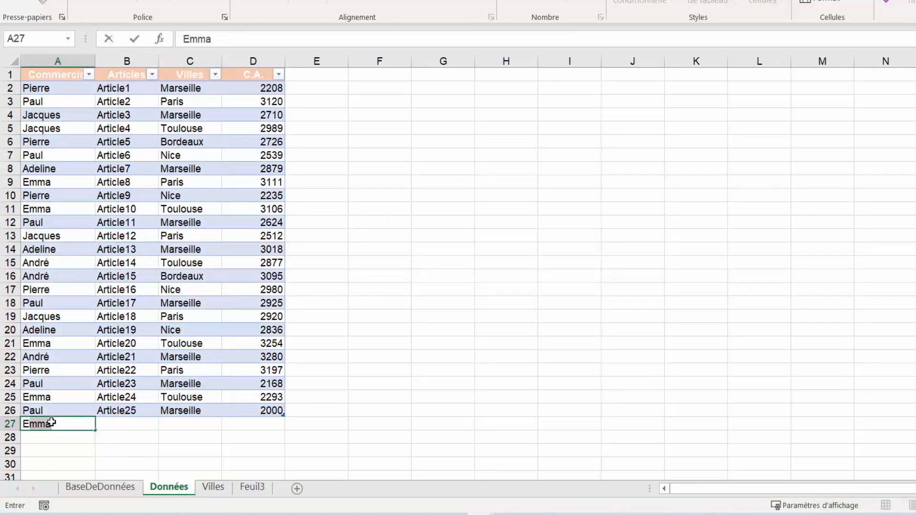
{"action": "key", "text": "Tab"}
{"action": "type", "text": "Art"}
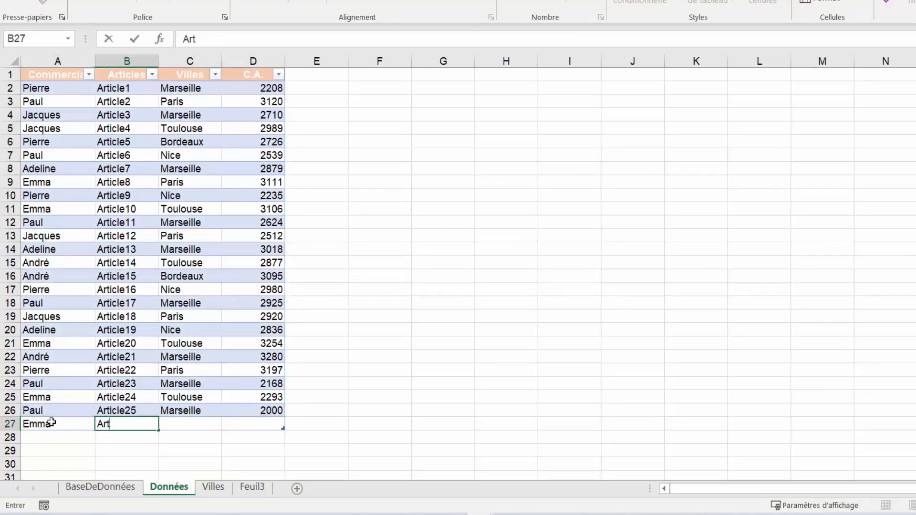
{"action": "type", "text": "icle26"}
{"action": "key", "text": "Tab"}
{"action": "type", "text": "M"}
{"action": "key", "text": "Tab"}
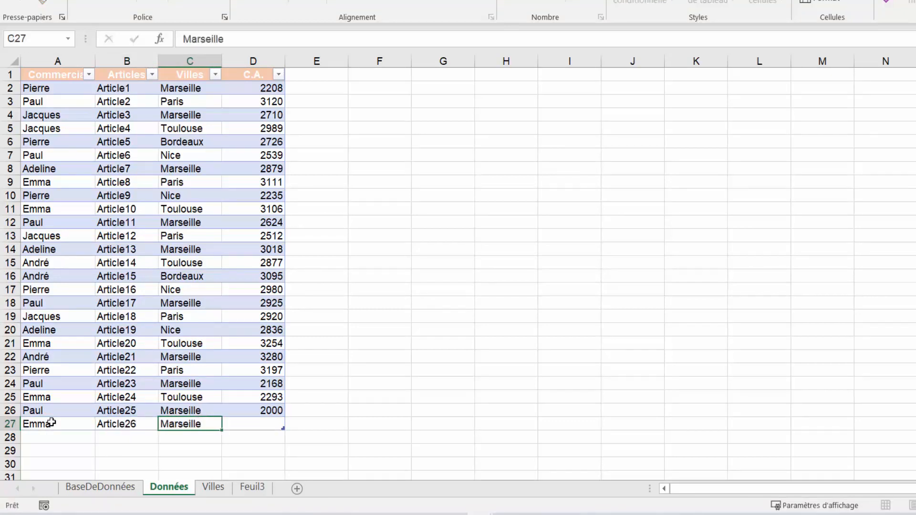
{"action": "type", "text": "3000"}
{"action": "key", "text": "Return"}
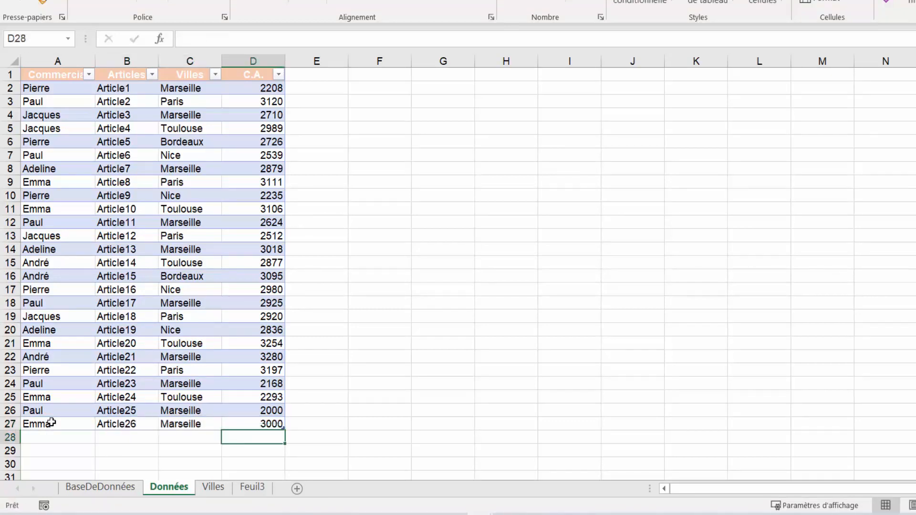
Refresh the table on the BaseDeDonnées sheet and check the Article26 record in row 14 of the extraction
{"action": "left_click", "coordinate": [117, 489]}
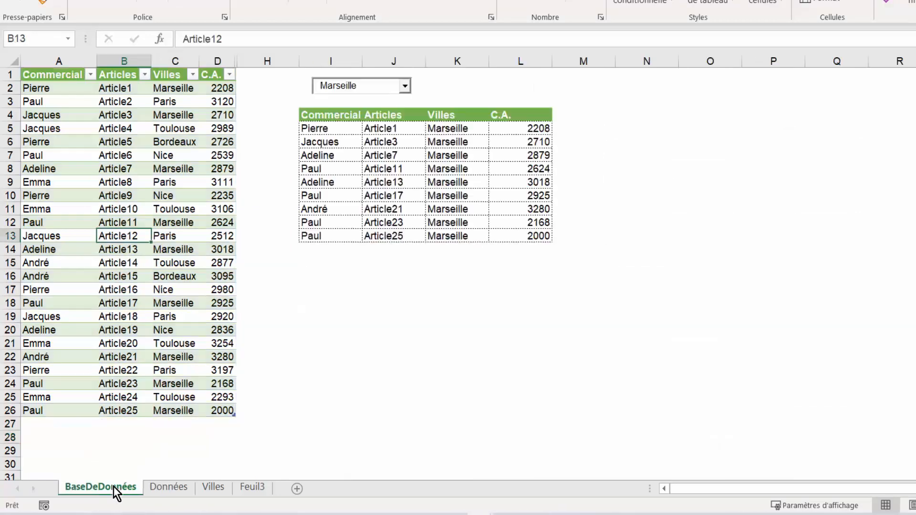
{"action": "left_click", "coordinate": [104, 165]}
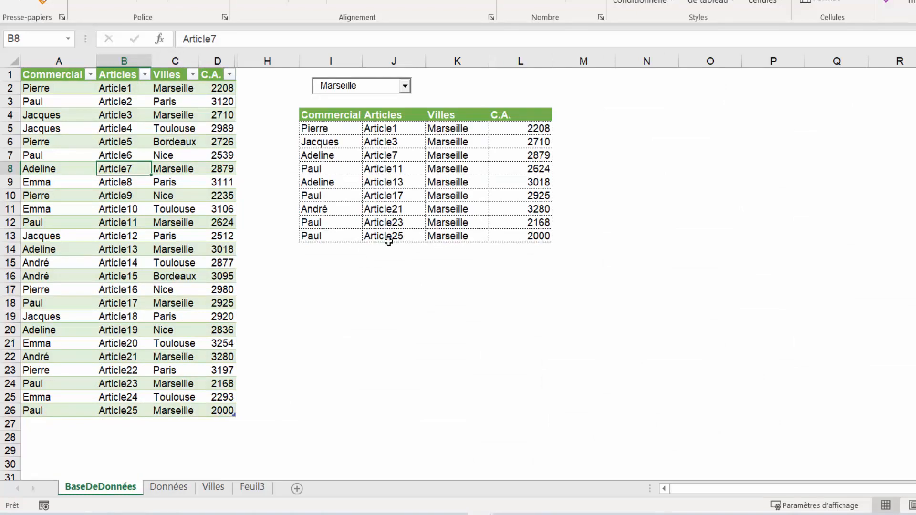
{"action": "right_click", "coordinate": [94, 168]}
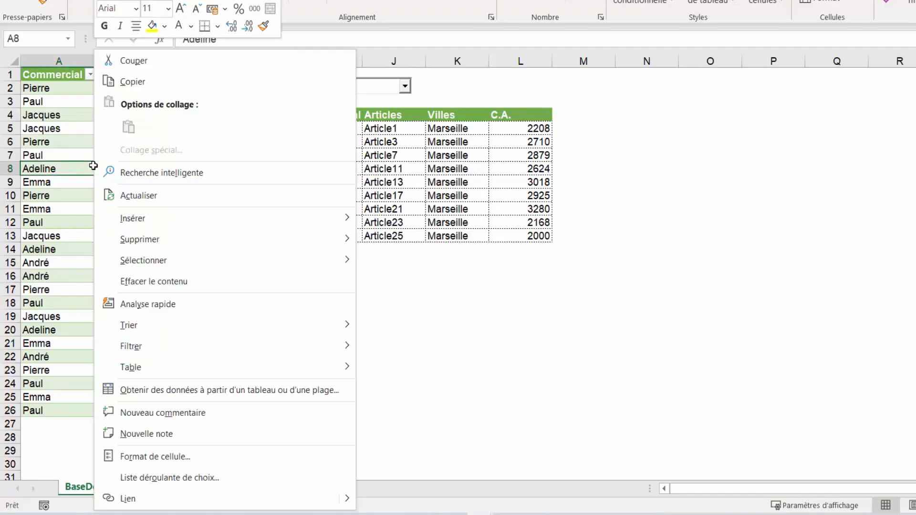
{"action": "left_click", "coordinate": [123, 195]}
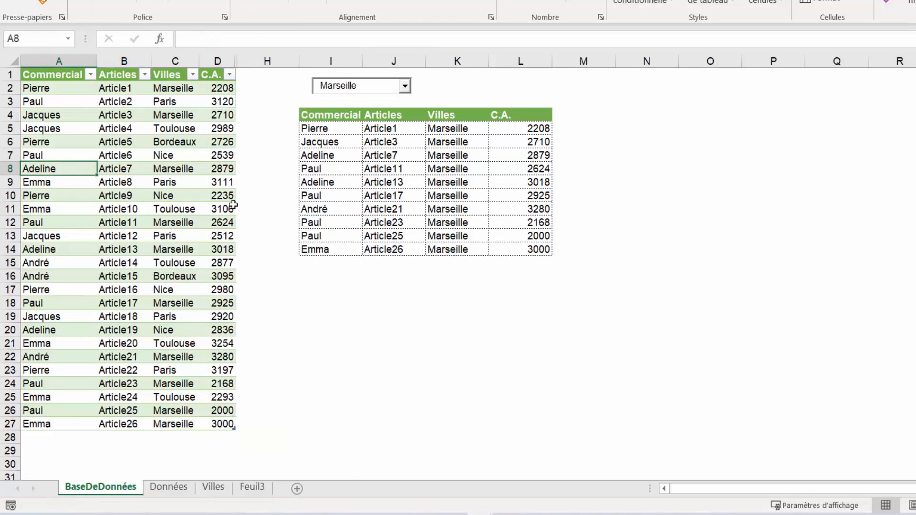
{"action": "left_click", "coordinate": [323, 249]}
{"action": "left_click_drag", "start_coordinate": [402, 249], "coordinate": [474, 247]}
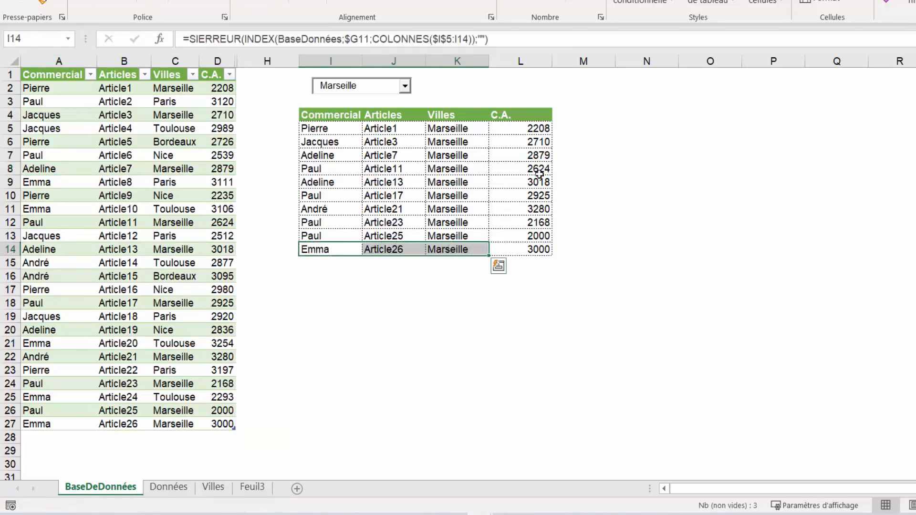
Enter =SOMME(L5:L30) in cell L2 to total the extracted C.A. values
{"action": "left_click", "coordinate": [520, 89]}
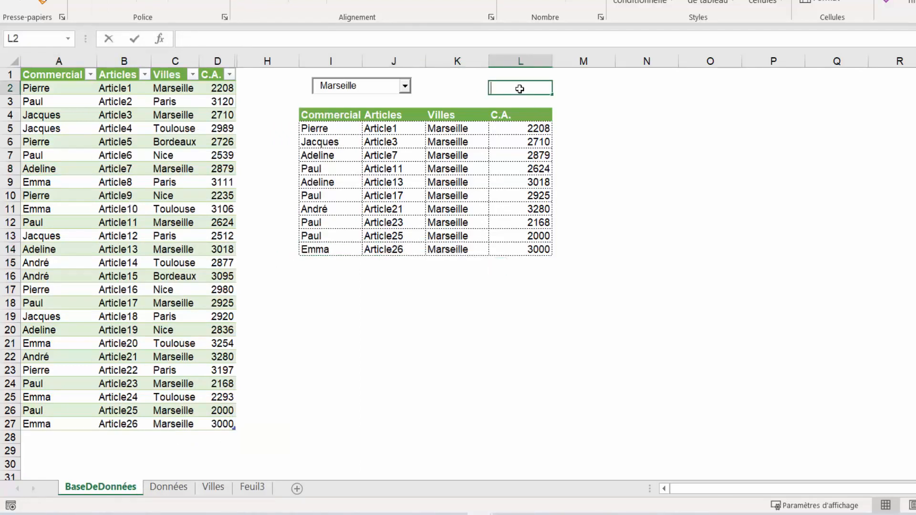
{"action": "type", "text": "="}
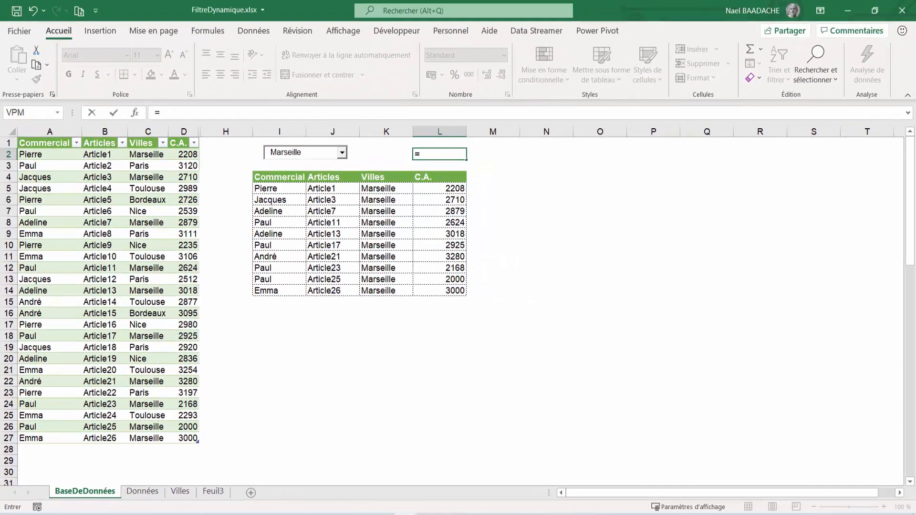
{"action": "key", "text": "Escape"}
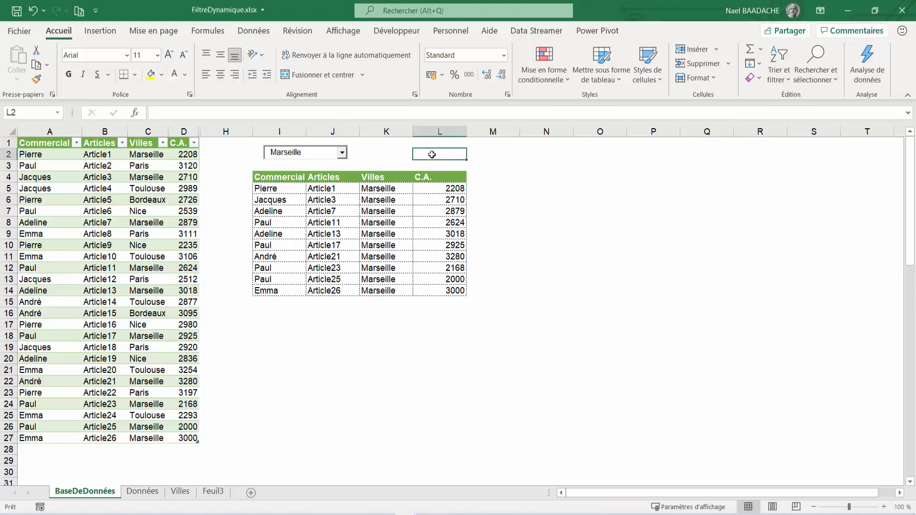
{"action": "type", "text": "=somme("}
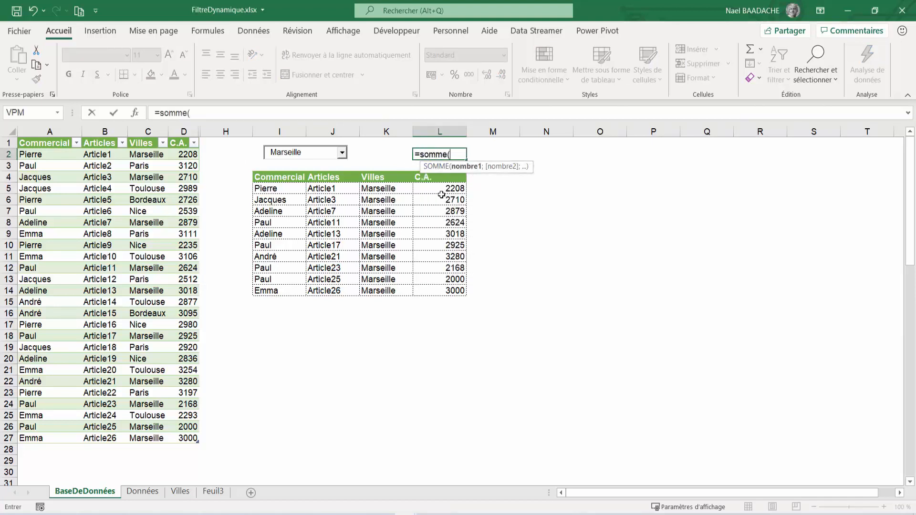
{"action": "left_click_drag", "start_coordinate": [440, 189], "coordinate": [440, 427]}
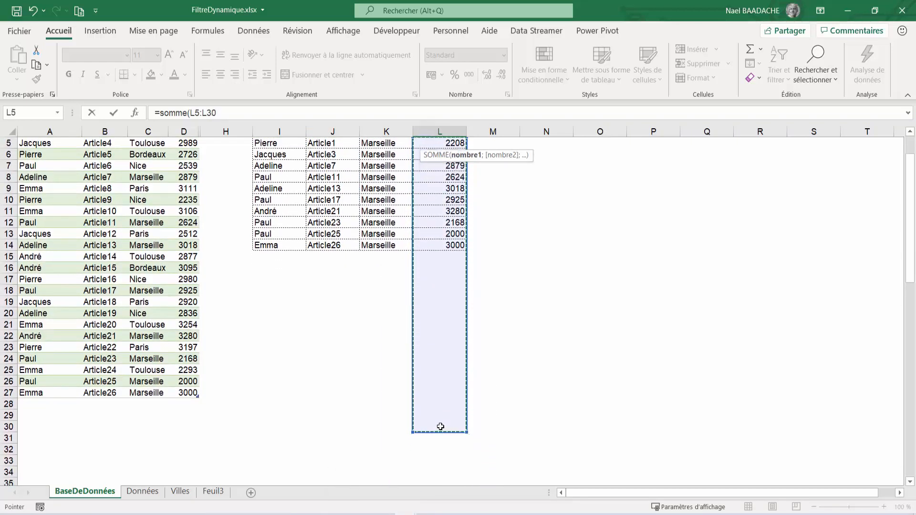
{"action": "key", "text": "Return"}
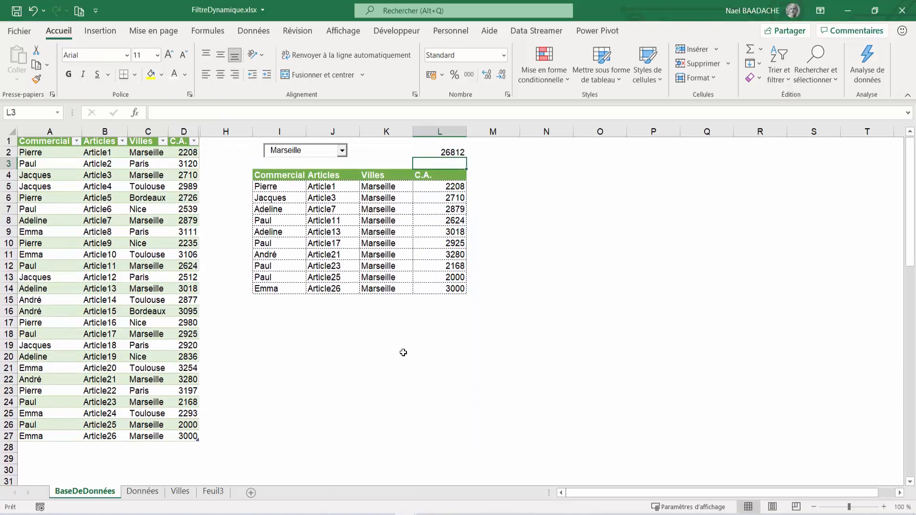
Format the total in L2 with a light orange fill, bold text and the euro accounting format without decimals
{"action": "left_click", "coordinate": [439, 155]}
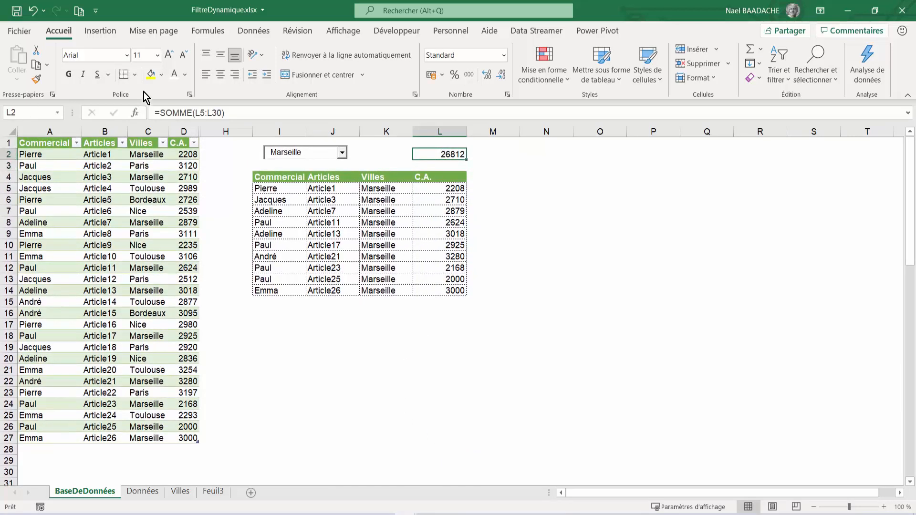
{"action": "left_click", "coordinate": [161, 75]}
{"action": "left_click", "coordinate": [197, 121]}
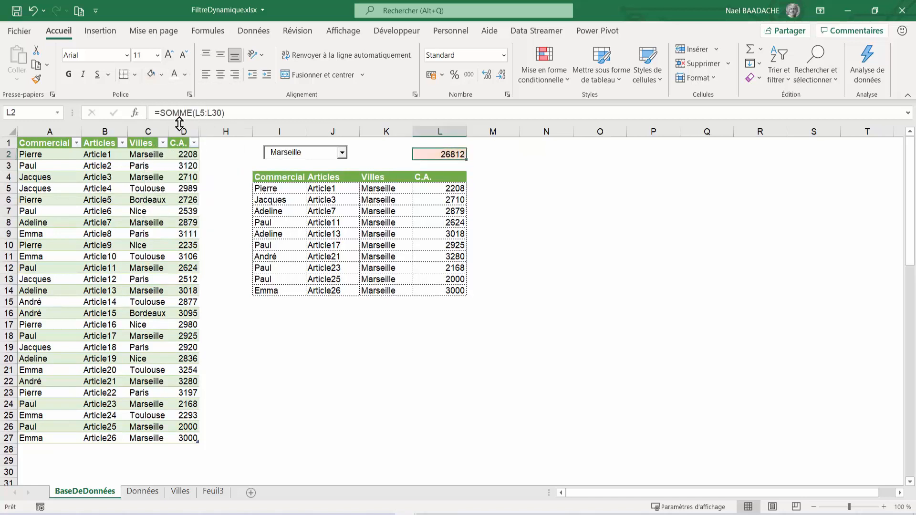
{"action": "left_click", "coordinate": [68, 74]}
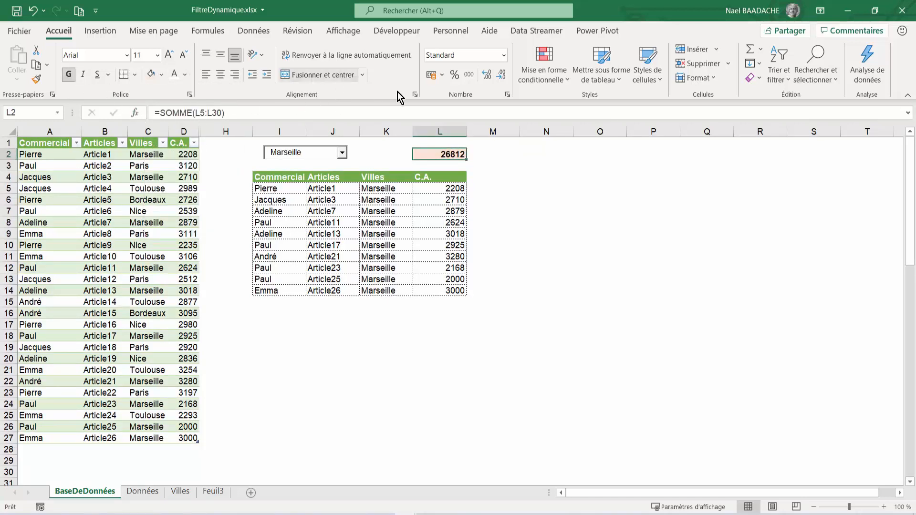
{"action": "left_click", "coordinate": [431, 75]}
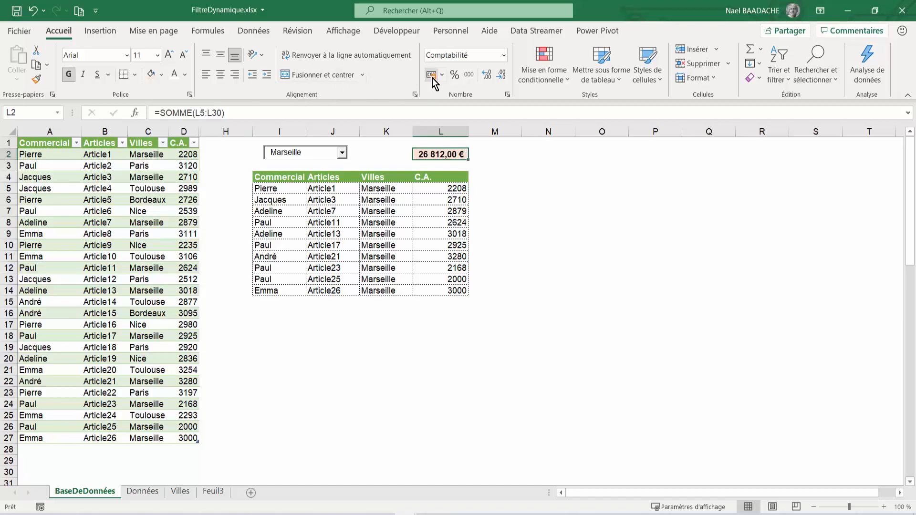
{"action": "double_click", "coordinate": [504, 76]}
Format the C.A. values in D2:D27 of the source table with the euro accounting format without decimals
{"action": "left_click_drag", "start_coordinate": [188, 157], "coordinate": [188, 438]}
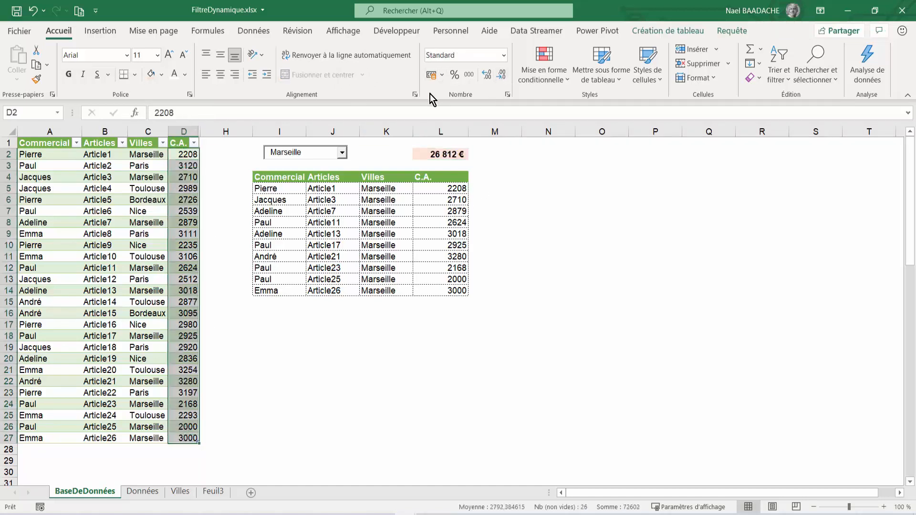
{"action": "left_click", "coordinate": [432, 75]}
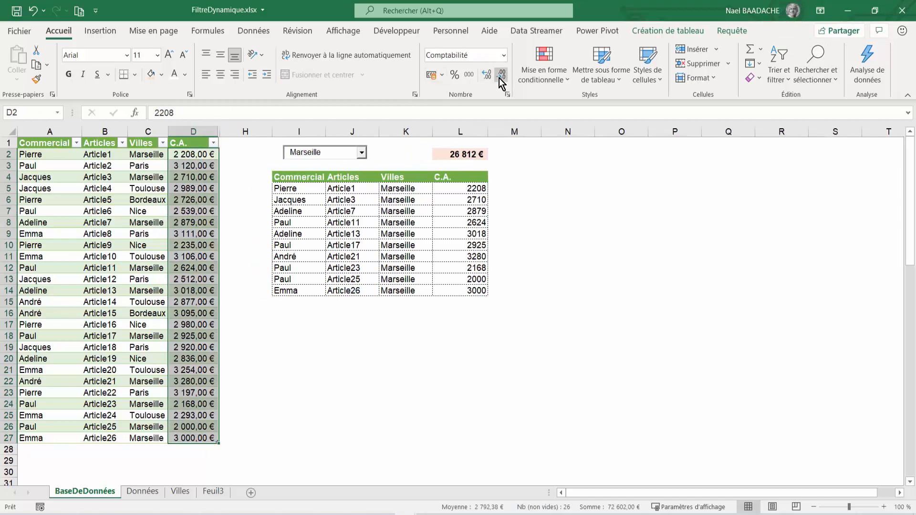
{"action": "double_click", "coordinate": [501, 75]}
Apply the euro accounting format without decimals to the extraction's C.A. column from L5 down past the last filled row
{"action": "left_click", "coordinate": [459, 191]}
{"action": "left_click_drag", "start_coordinate": [457, 216], "coordinate": [454, 482]}
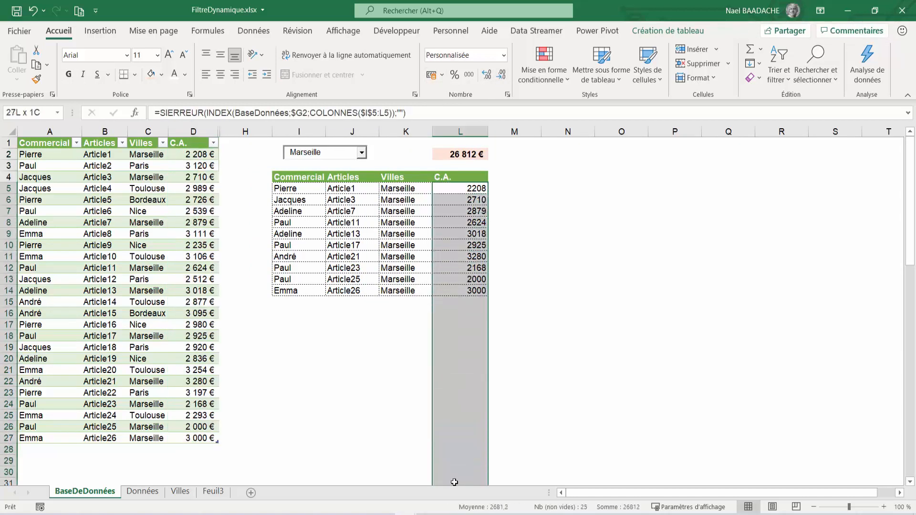
{"action": "left_click", "coordinate": [432, 76]}
{"action": "double_click", "coordinate": [501, 74]}
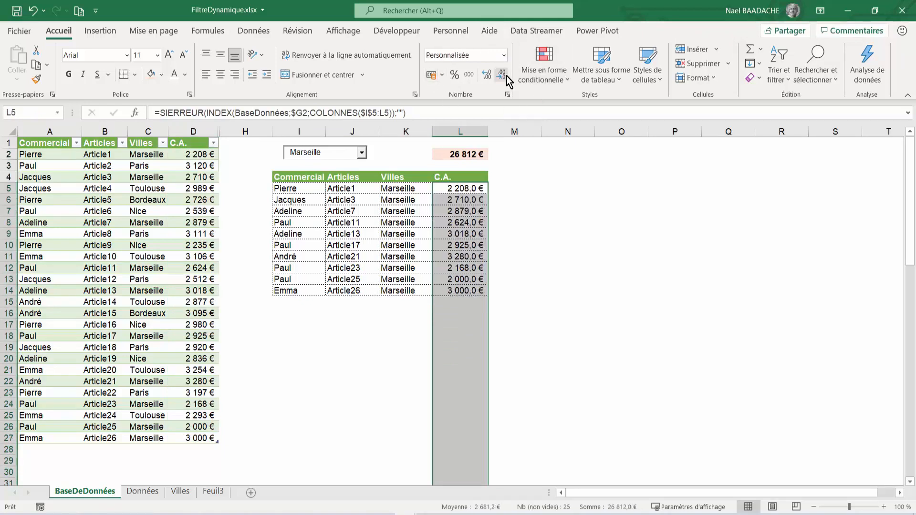
{"action": "left_click", "coordinate": [475, 222]}
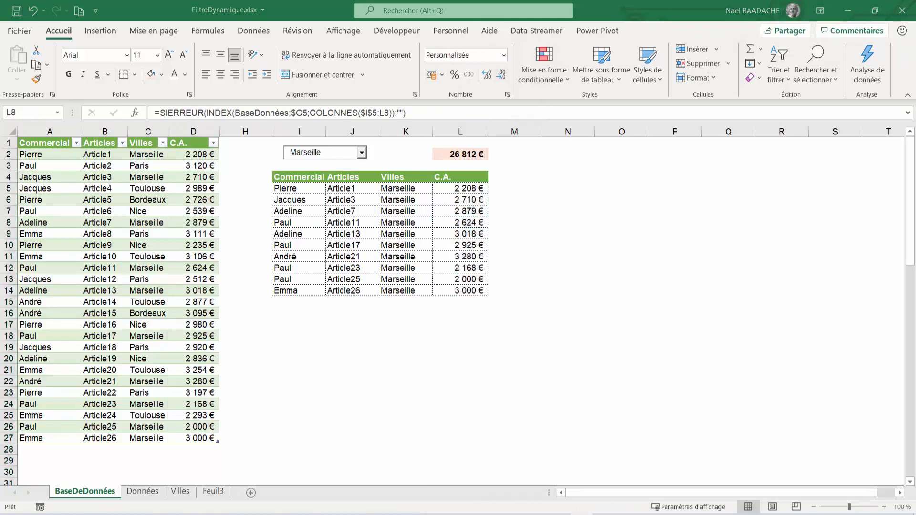
Filter the extraction on Toulouse with the city combo box and check the updated C.A. values and total
{"action": "left_click", "coordinate": [361, 152]}
{"action": "left_click", "coordinate": [314, 200]}
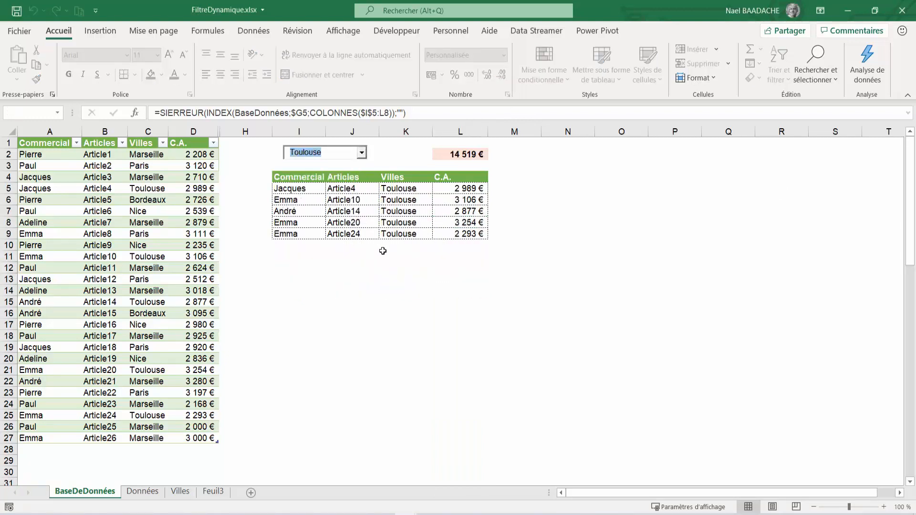
{"action": "left_click", "coordinate": [467, 224]}
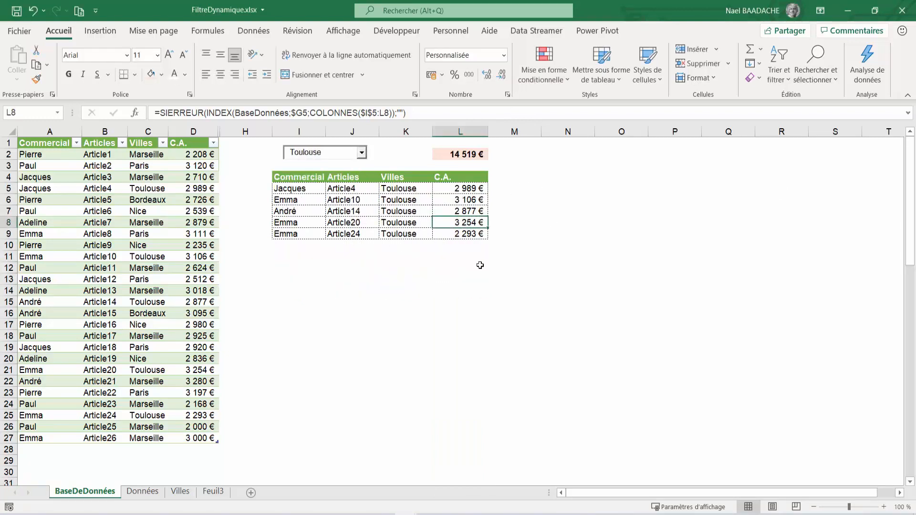
{"action": "left_click", "coordinate": [425, 305]}
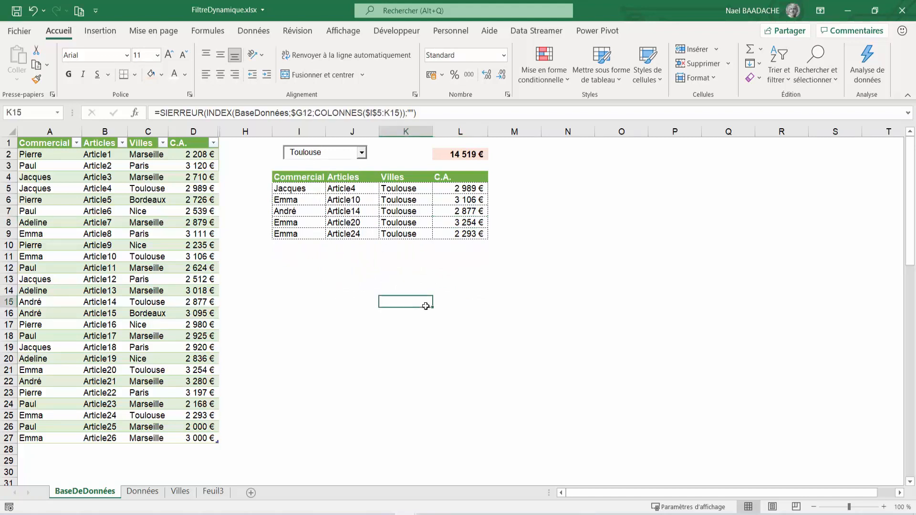